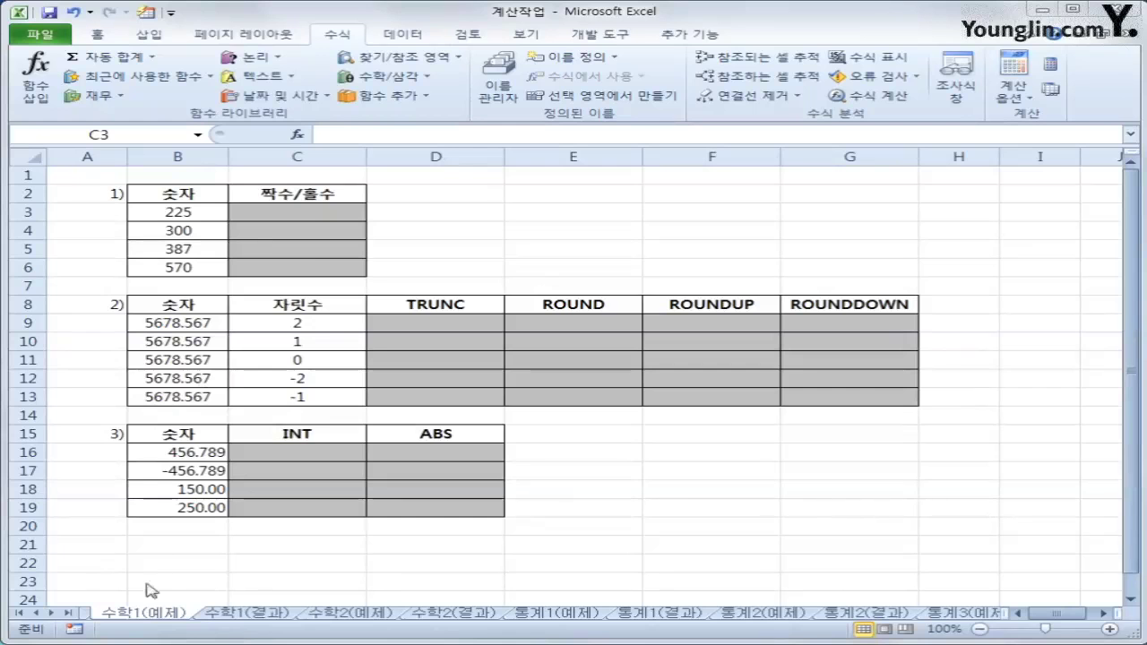
pyautogui.click(305, 220)
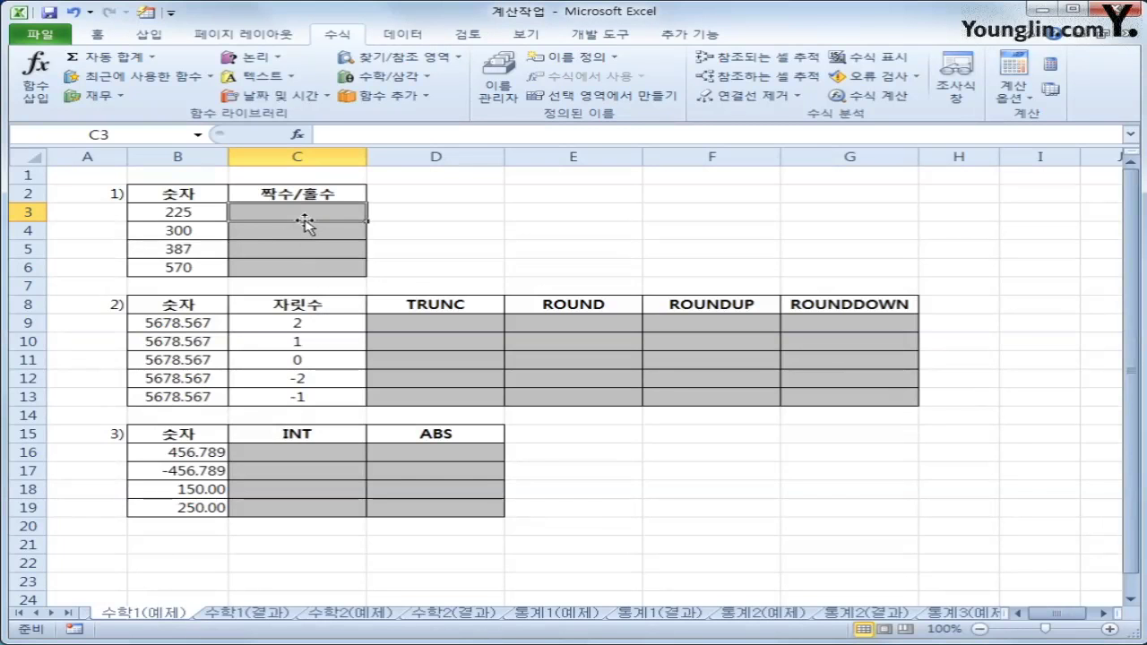
pyautogui.moveTo(181, 195); pyautogui.dragTo(180, 263)
pyautogui.moveTo(178, 212); pyautogui.dragTo(182, 268)
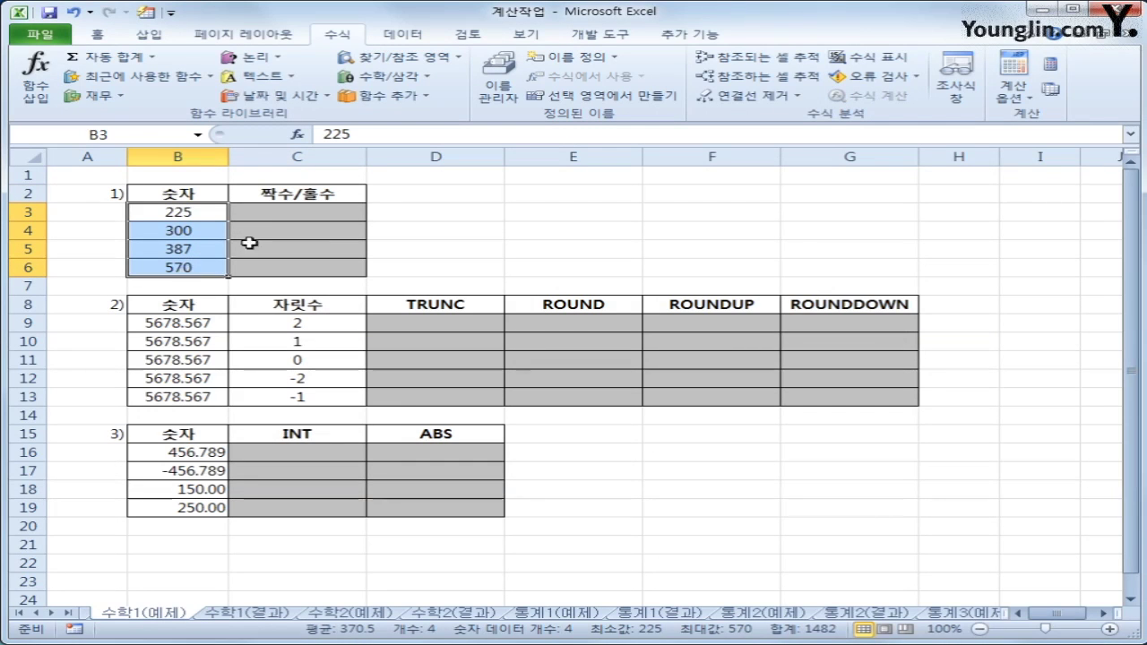
pyautogui.click(262, 216)
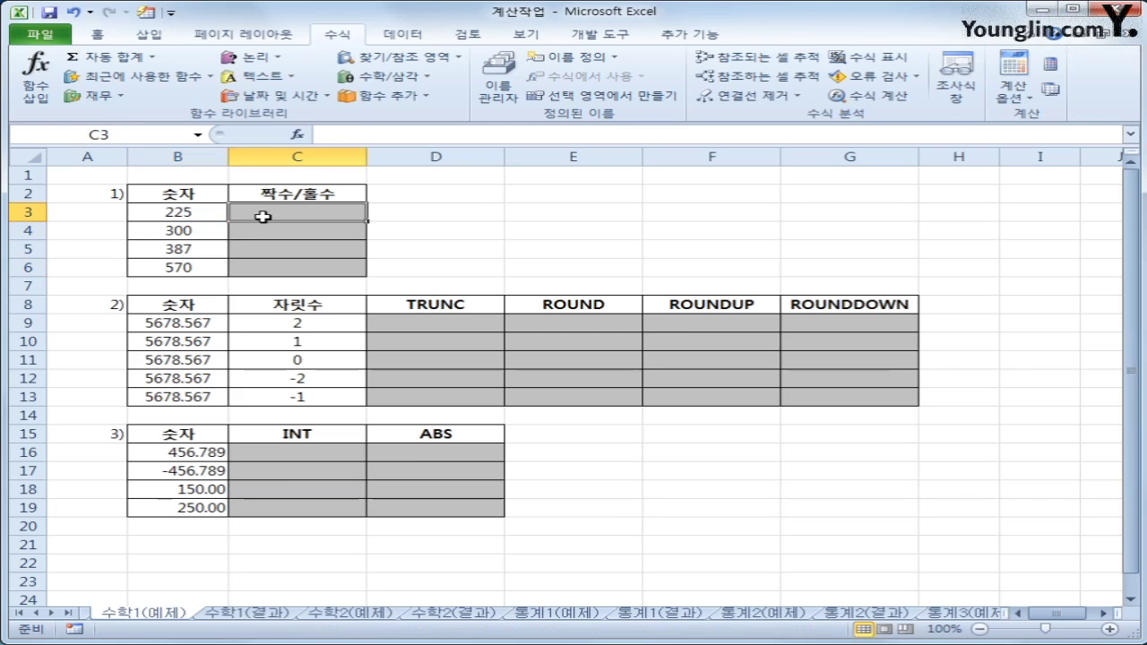
pyautogui.click(209, 217)
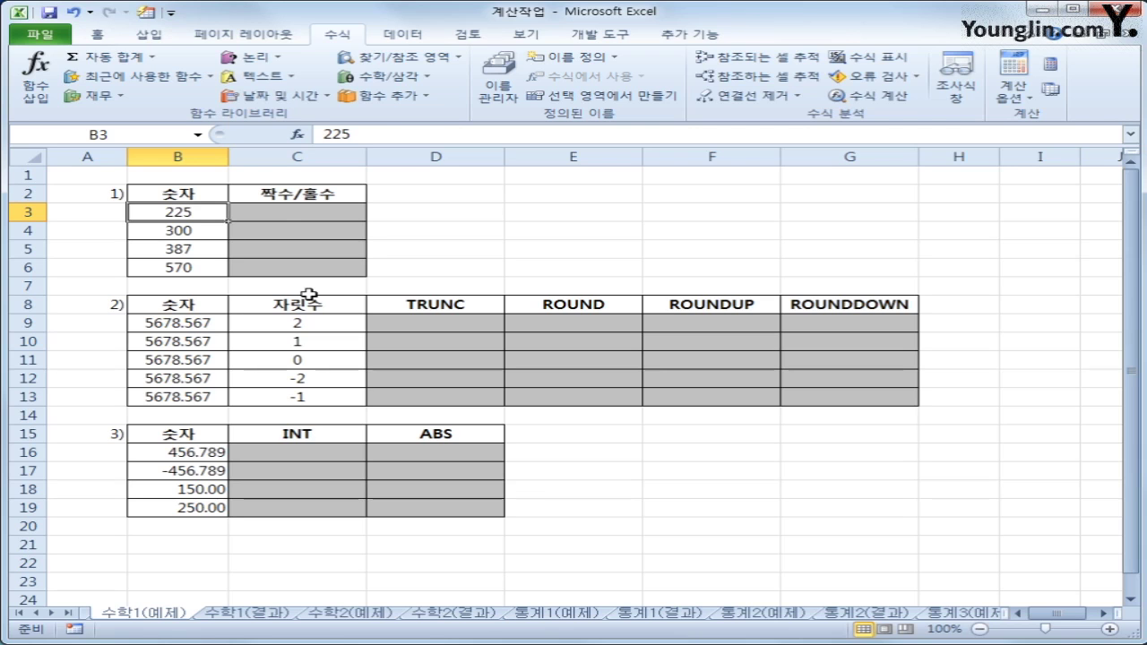
# Insert a MOD function in cell C3 with B3 as the Number and 2 as the Divisor.
pyautogui.click(296, 213)
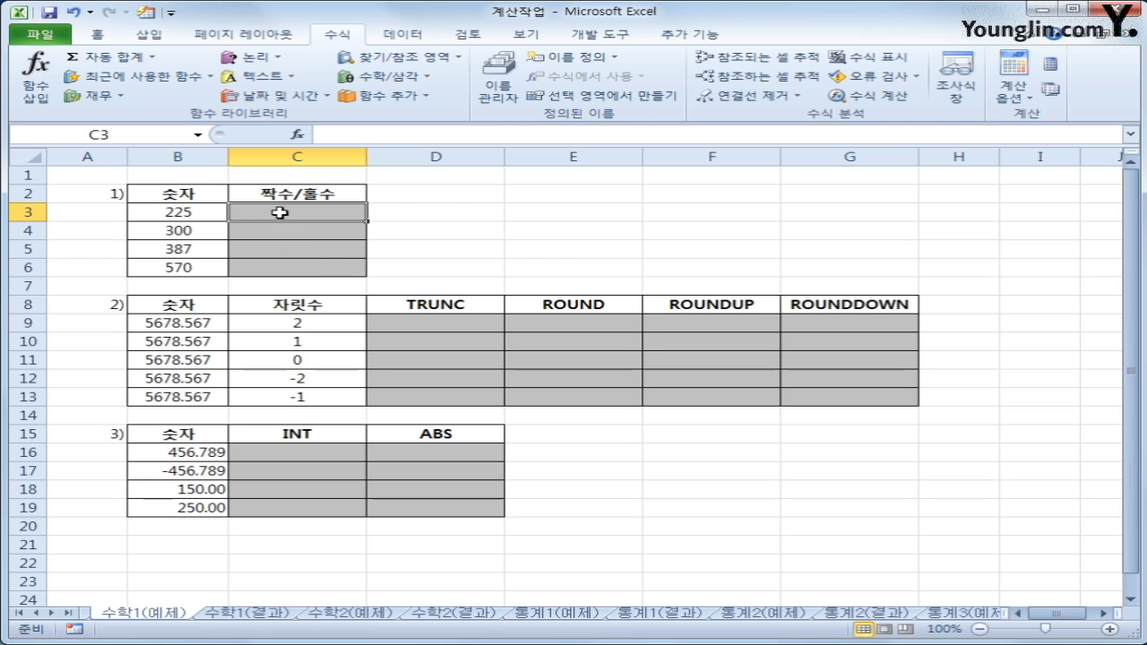
pyautogui.click(395, 77)
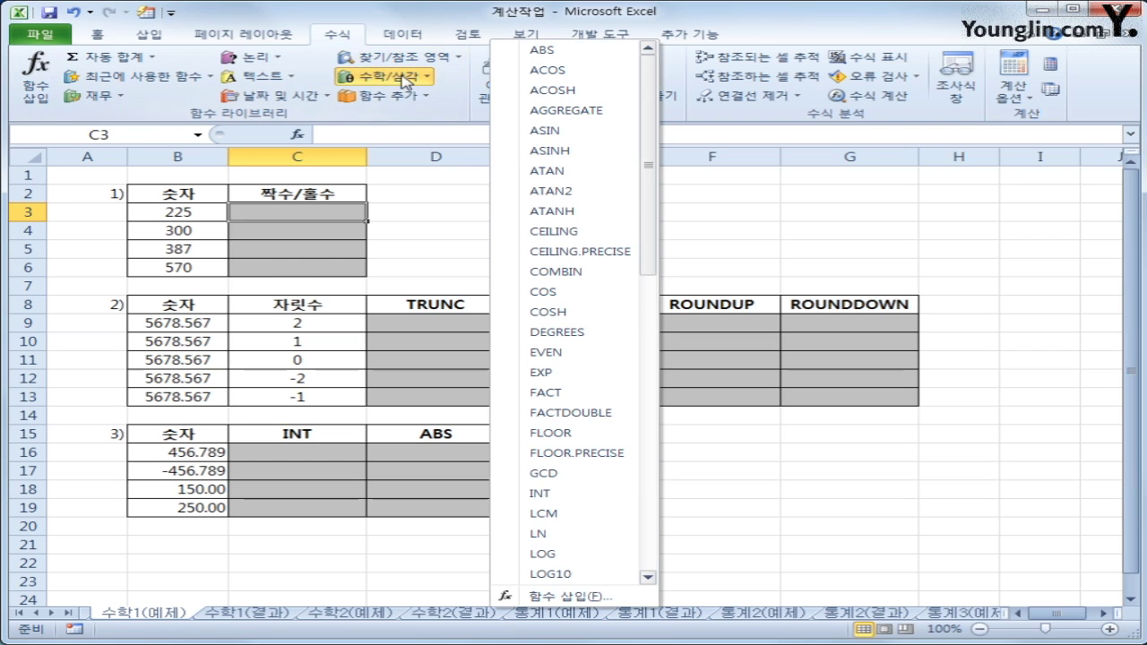
pyautogui.moveTo(647, 251); pyautogui.dragTo(640, 329)
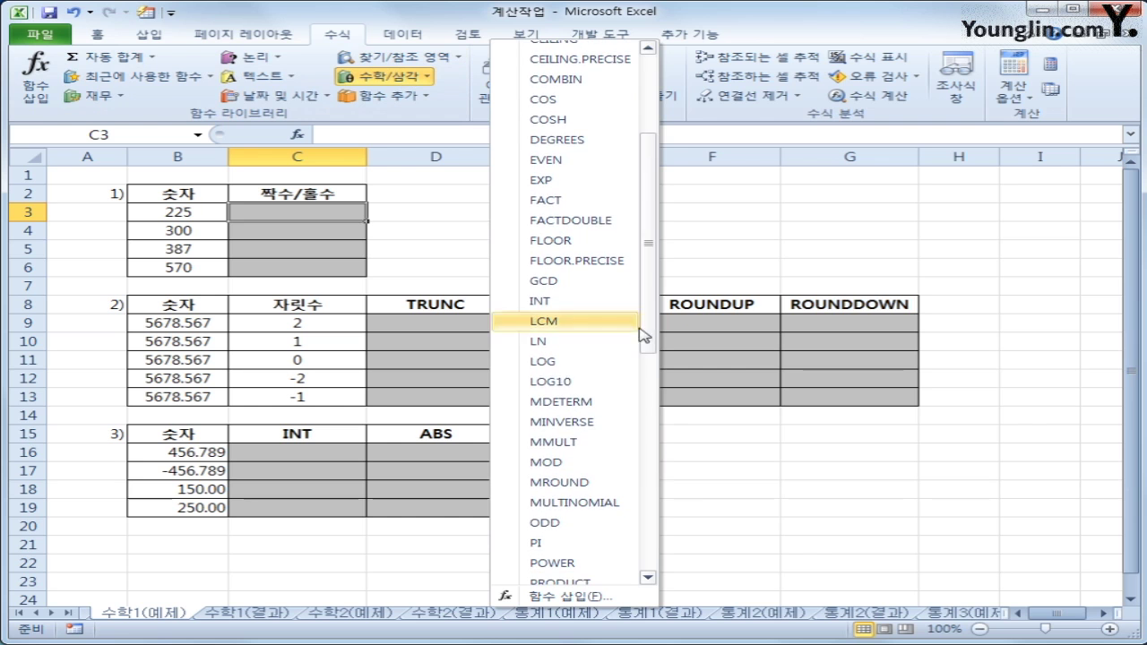
pyautogui.click(567, 464)
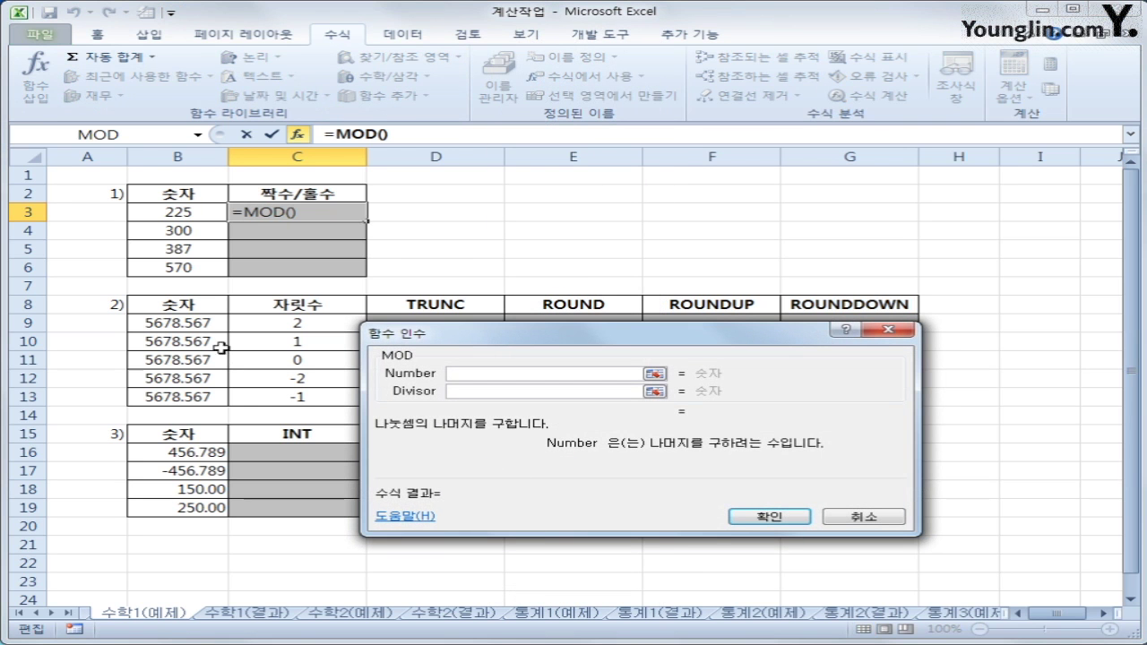
pyautogui.click(177, 211)
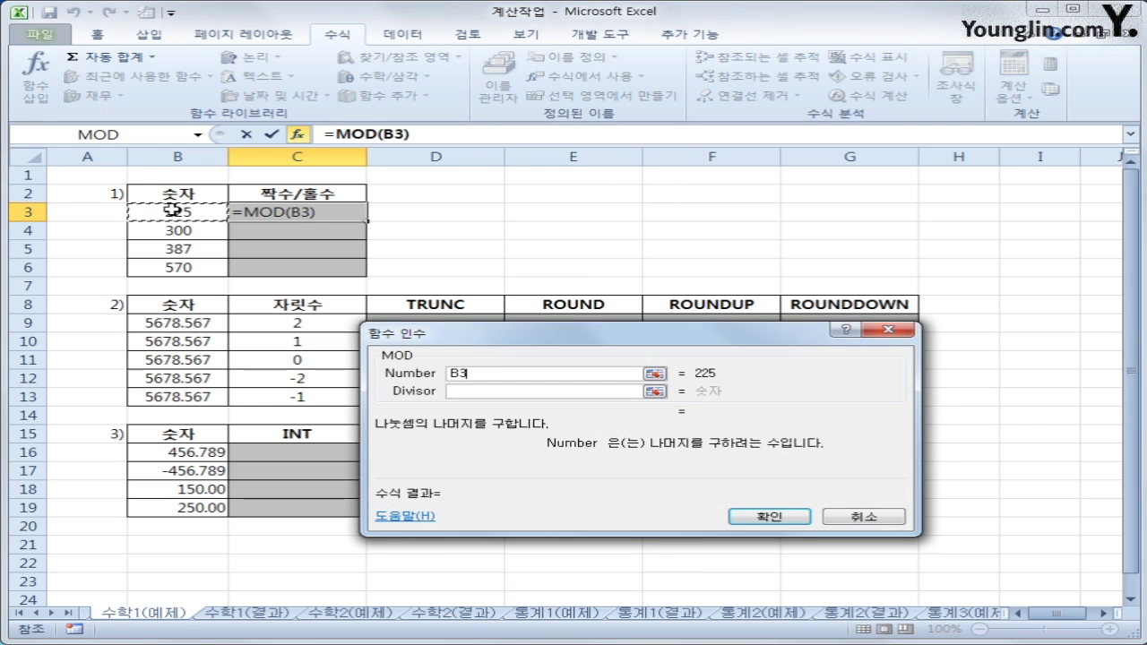
pyautogui.click(500, 391)
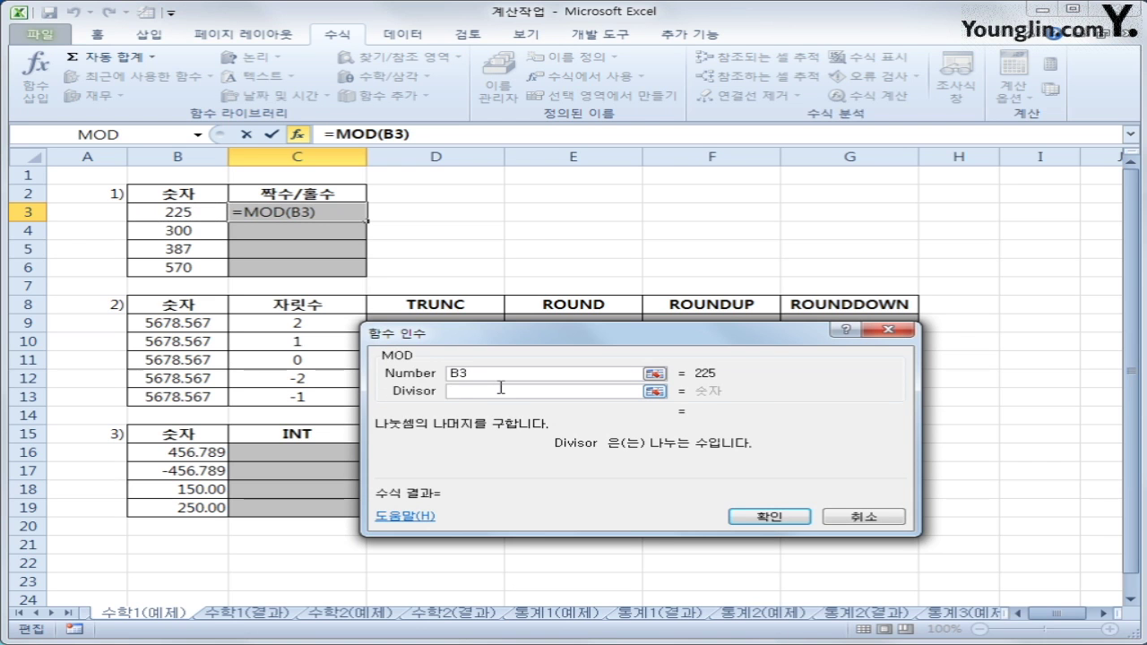
pyautogui.write('2')
pyautogui.click(773, 517)
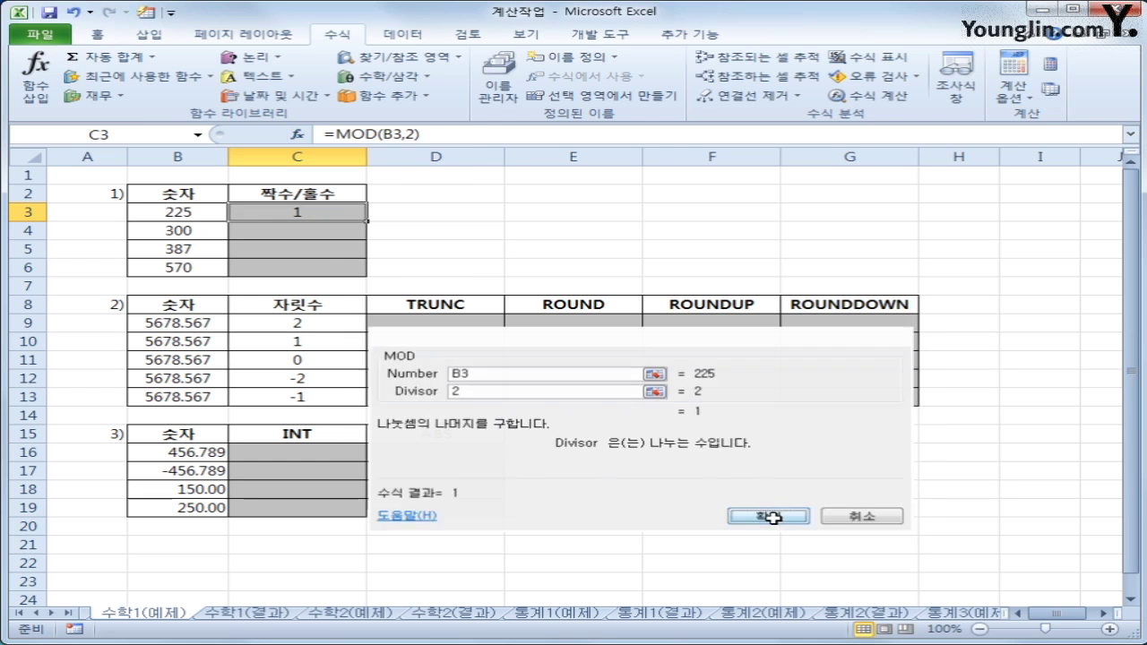
# Fill the MOD formula from C3 down to C6 and check the copied formulas in C4, C5 and C6.
pyautogui.moveTo(366, 220); pyautogui.dragTo(369, 281)
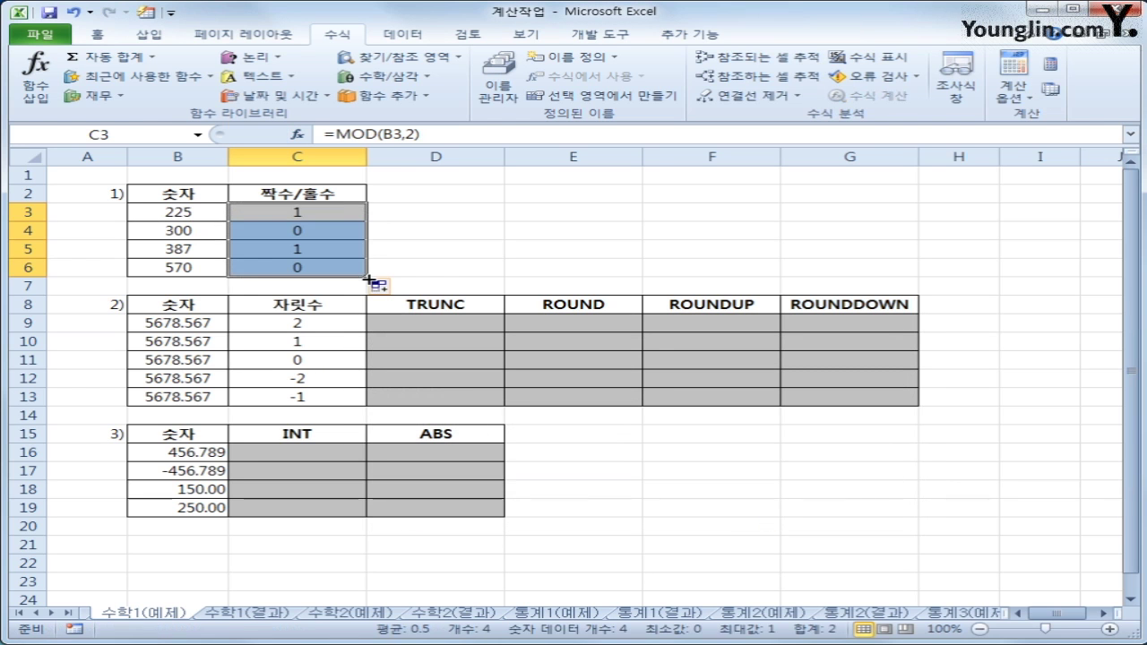
pyautogui.click(276, 233)
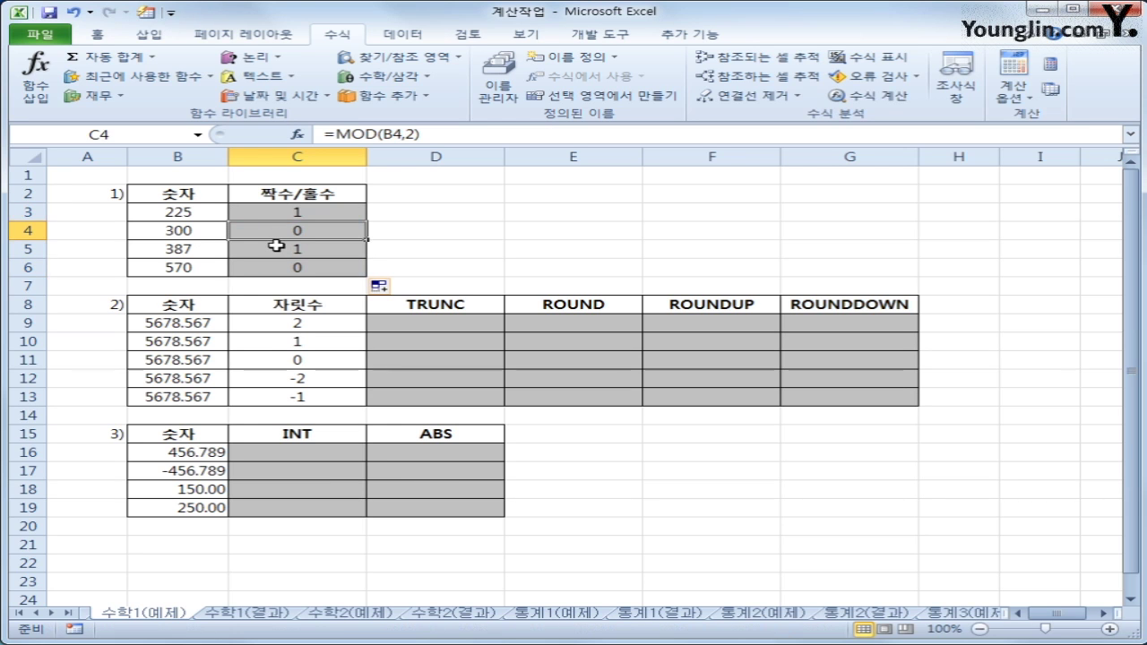
pyautogui.click(276, 245)
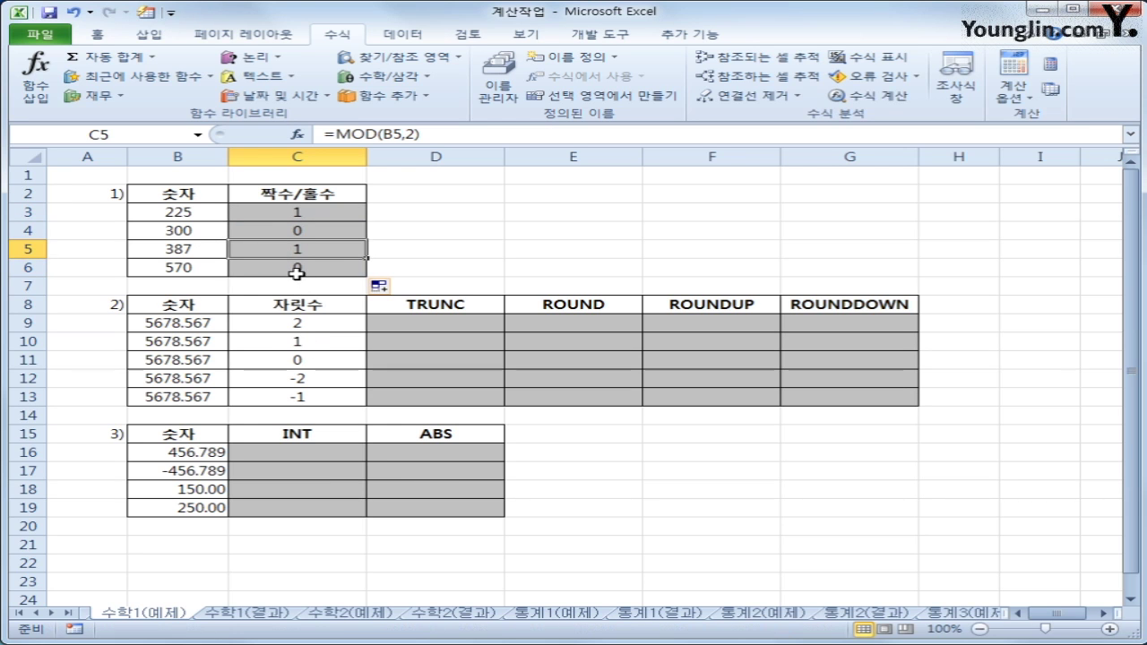
pyautogui.click(296, 272)
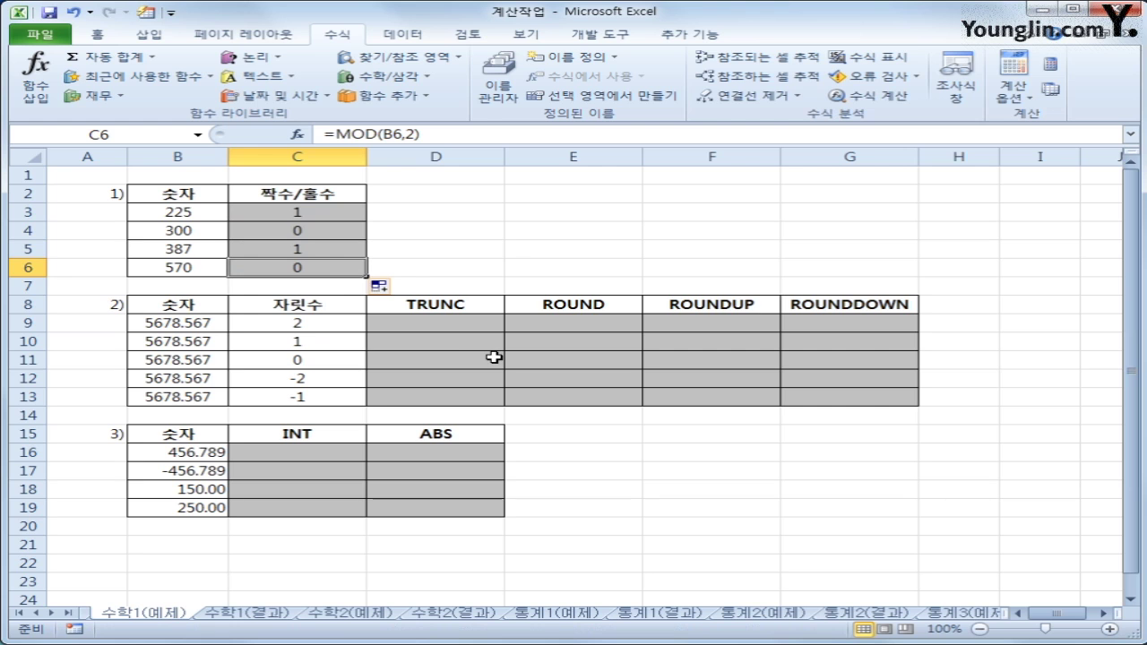
# Wrap the MOD formula in C3 in an IF function: =IF(MOD(B3,2)=0,"짝수","홀수").
pyautogui.click(310, 215)
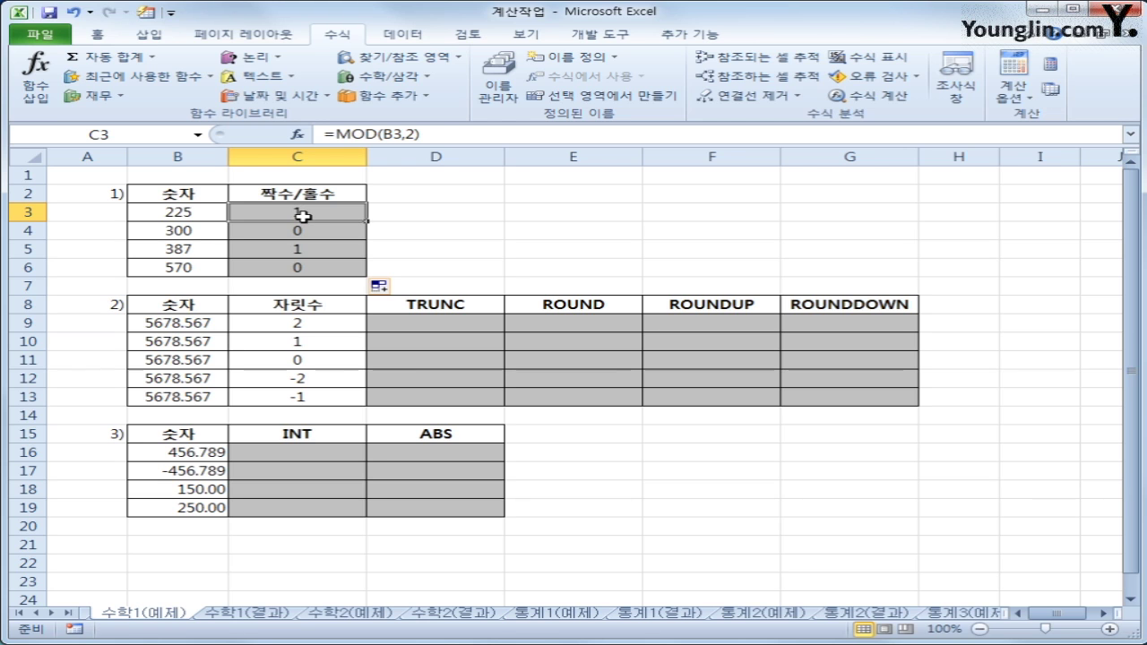
pyautogui.click(333, 136)
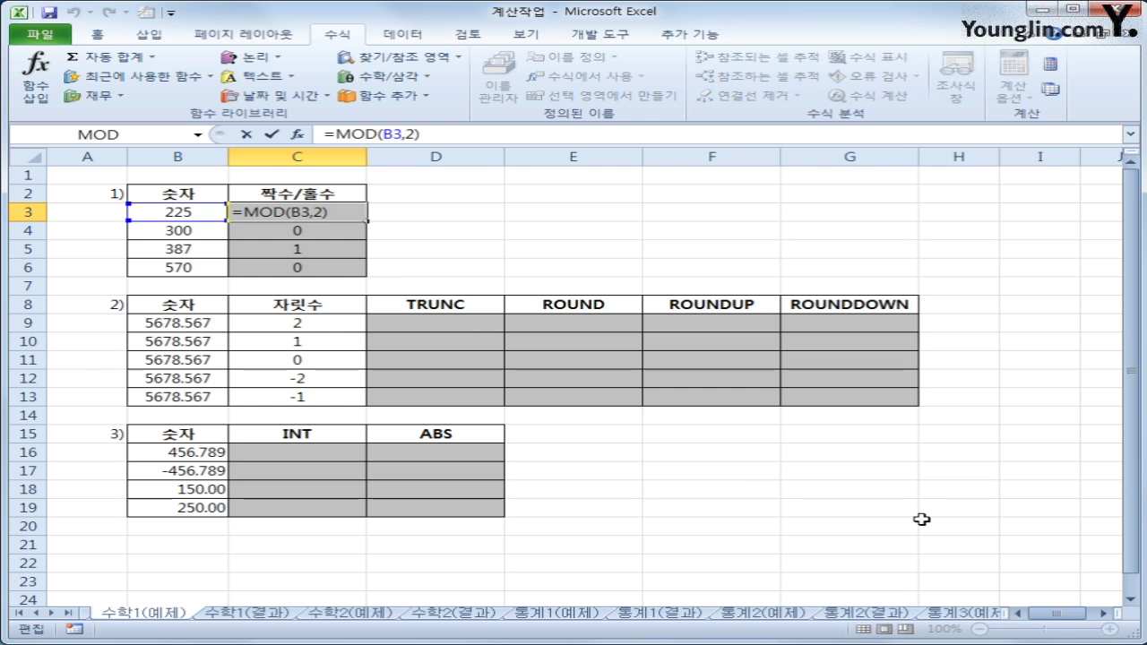
pyautogui.write('if')
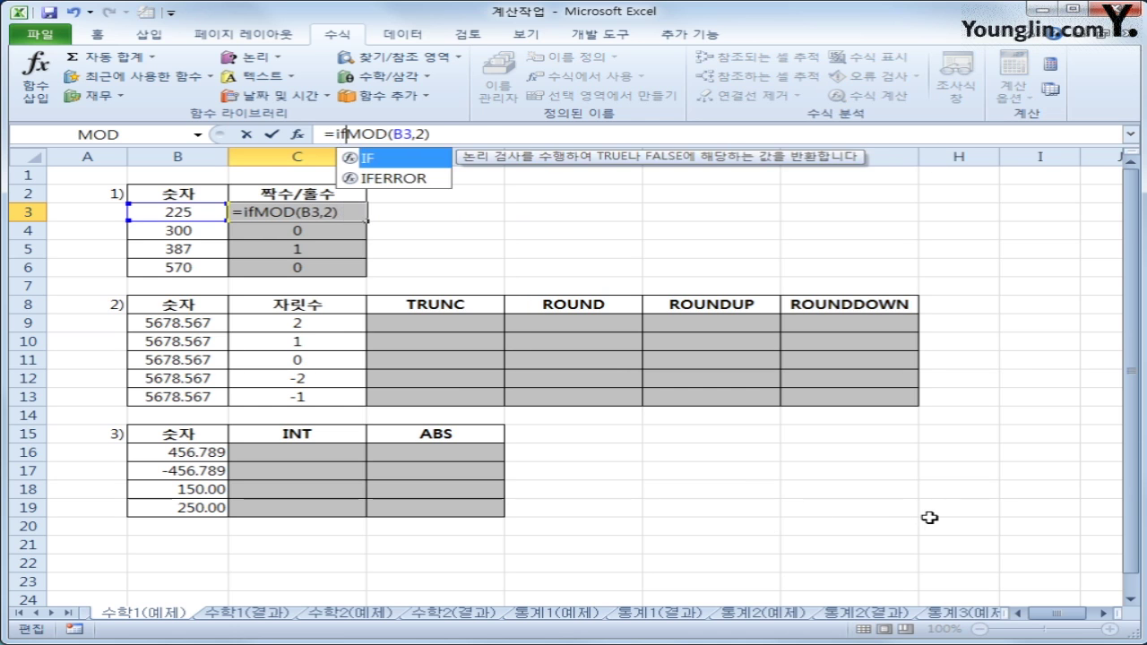
pyautogui.write('(')
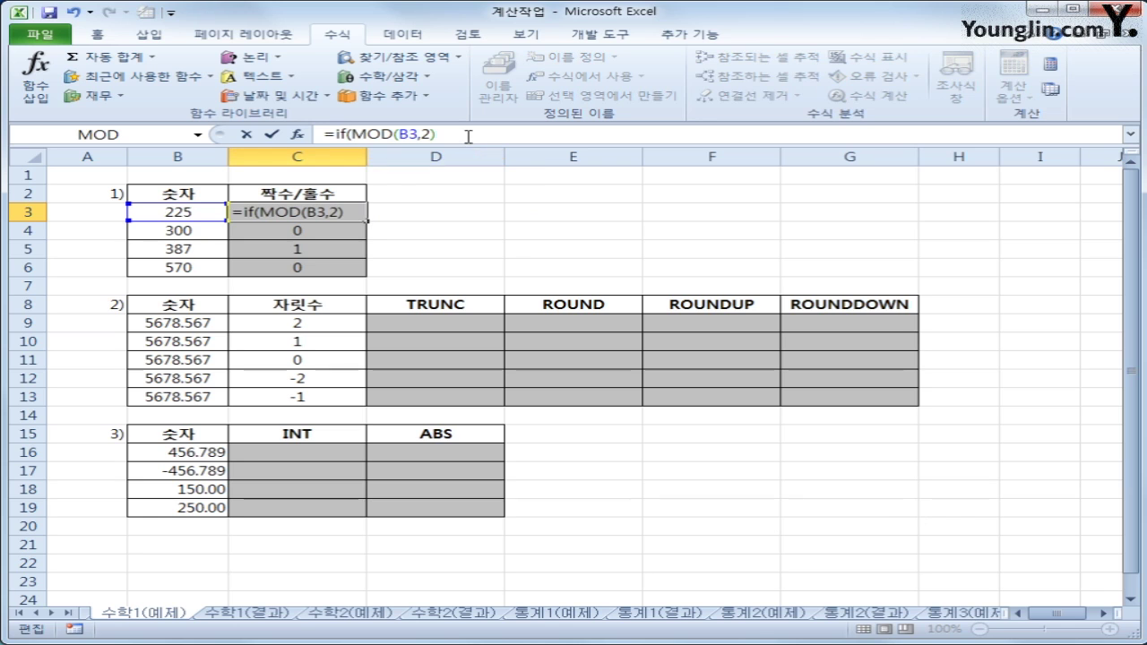
pyautogui.write('=0')
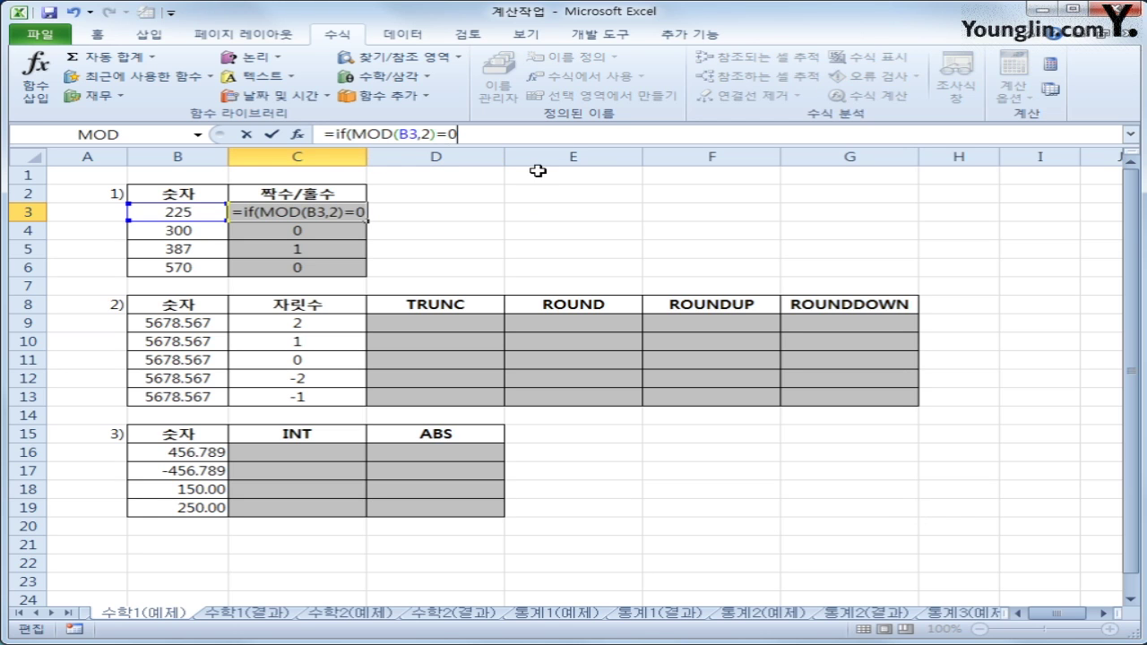
pyautogui.write(',"짜')
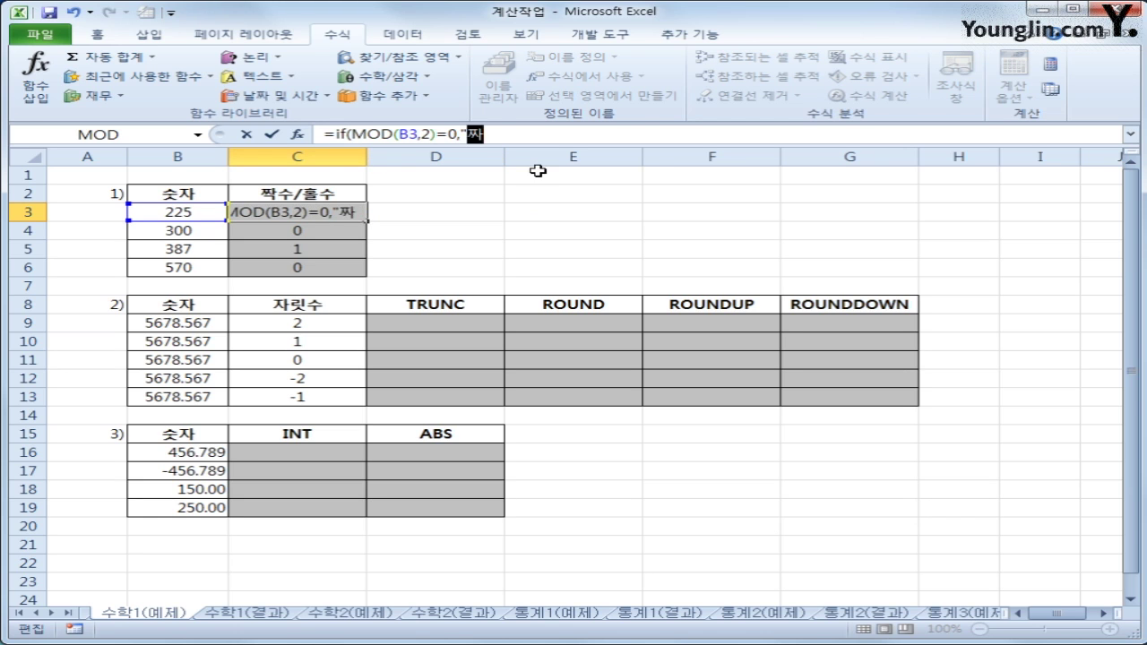
pyautogui.write('수","호')
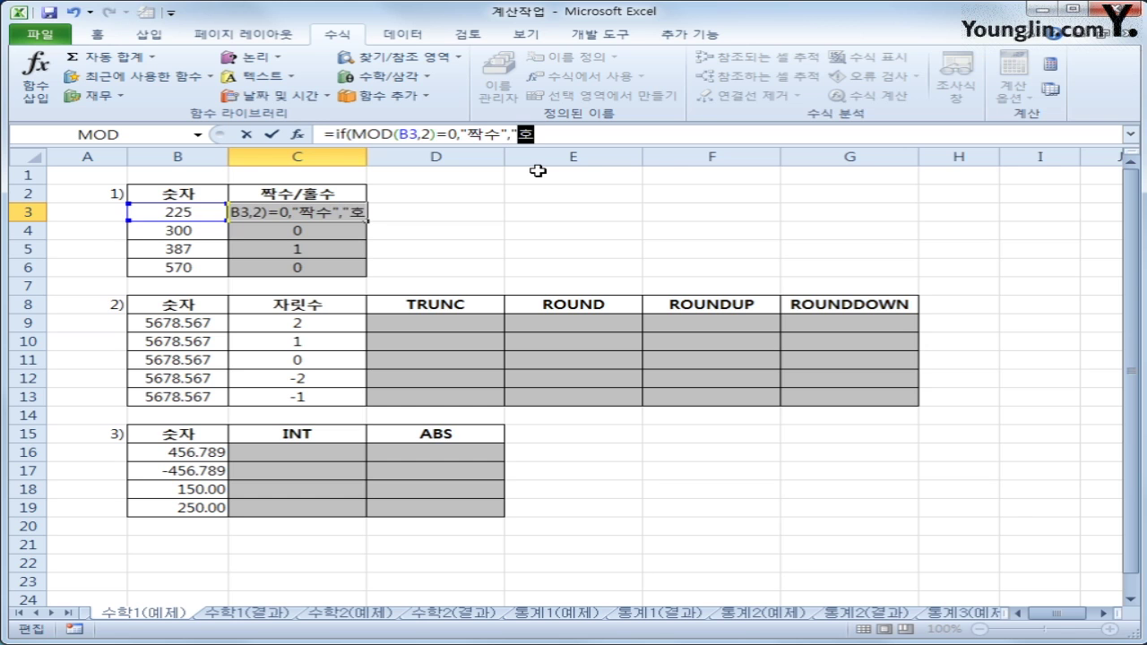
pyautogui.write('수"')
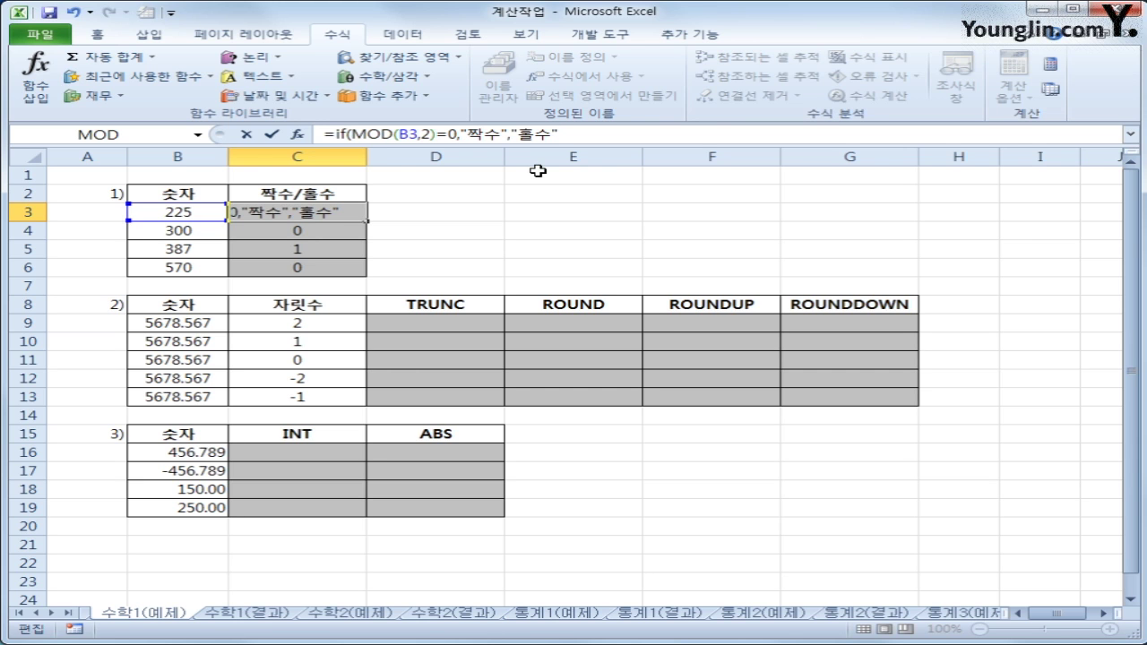
pyautogui.press('Return')
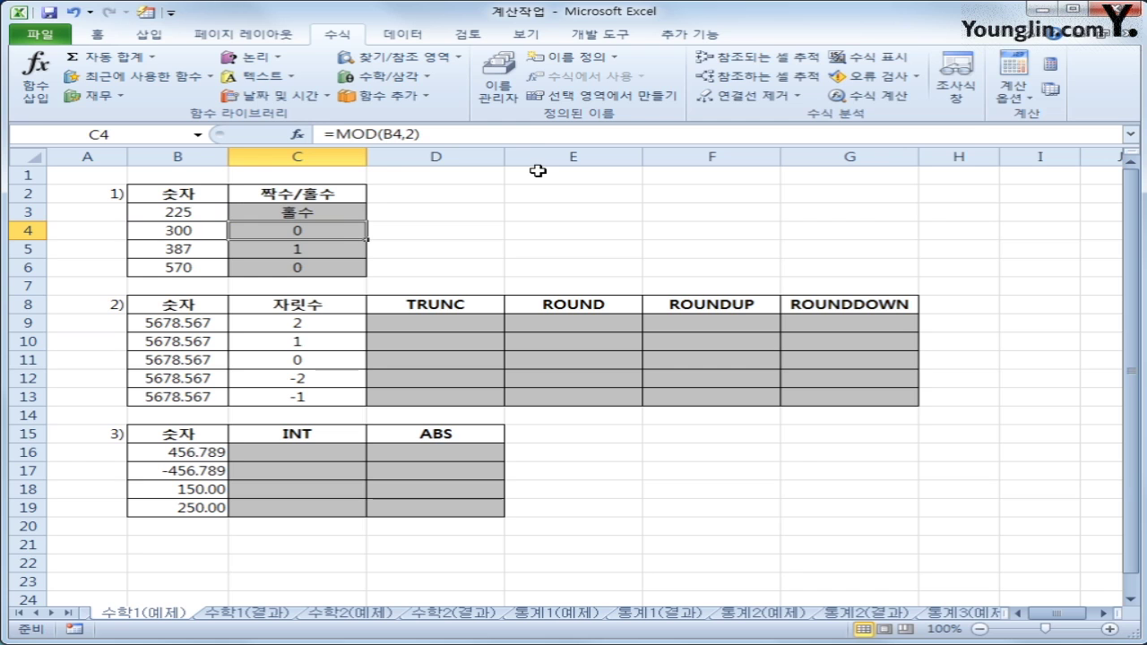
# Fill the IF formula from C3 down to C6, and undo both the fill and the IF edit in C3.
pyautogui.click(342, 211)
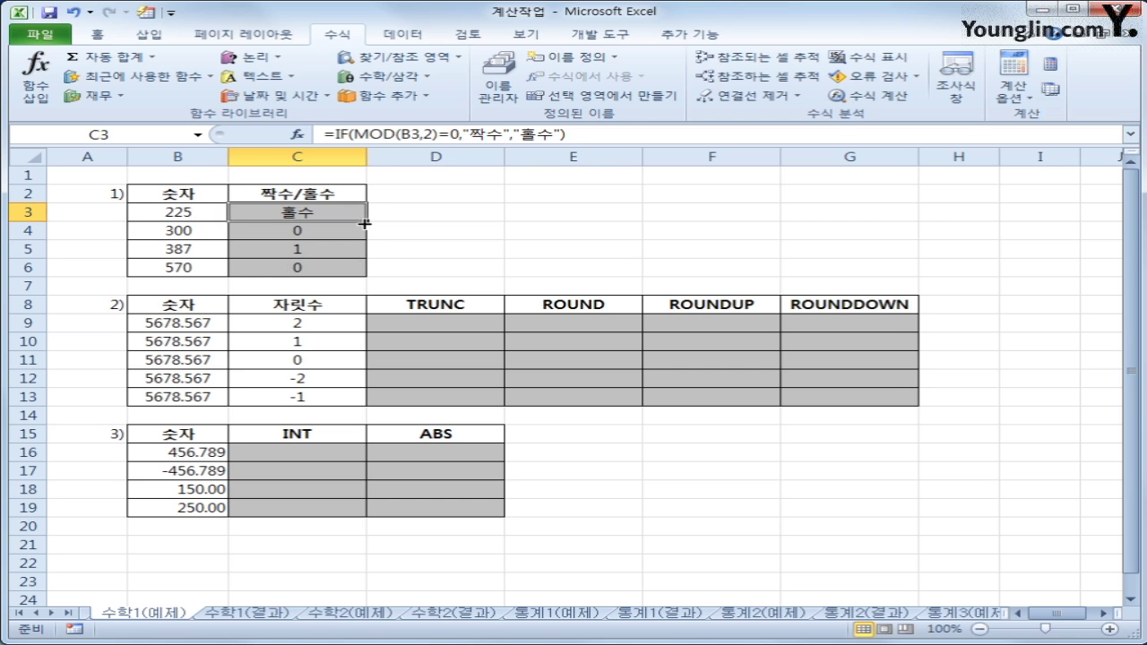
pyautogui.moveTo(365, 224); pyautogui.dragTo(368, 277)
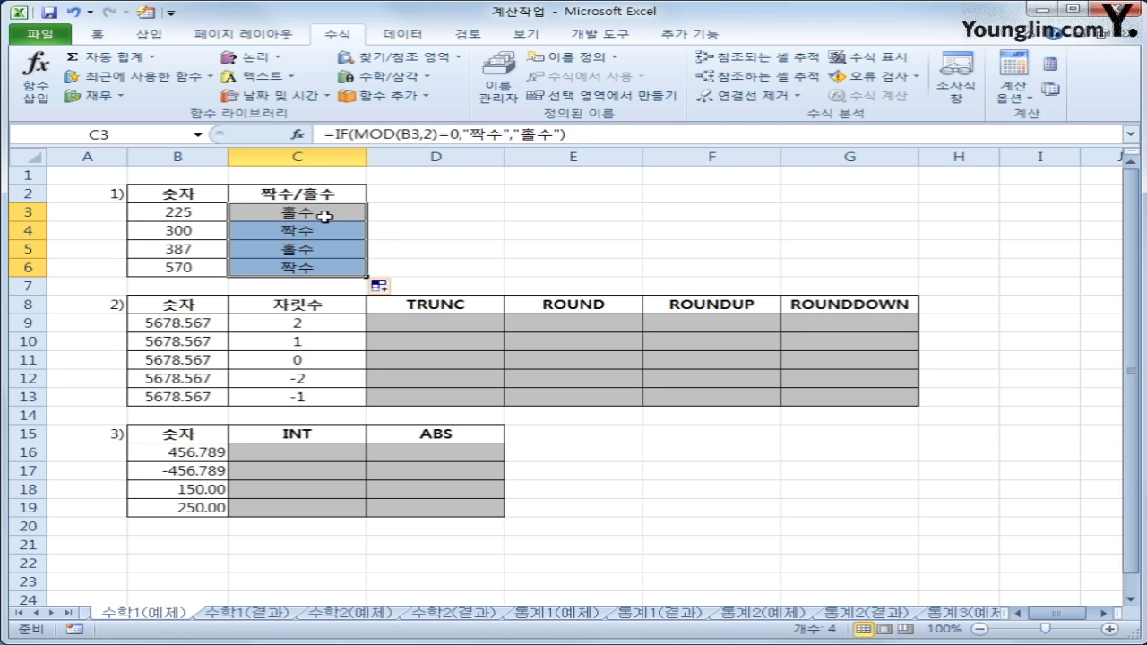
pyautogui.click(72, 11)
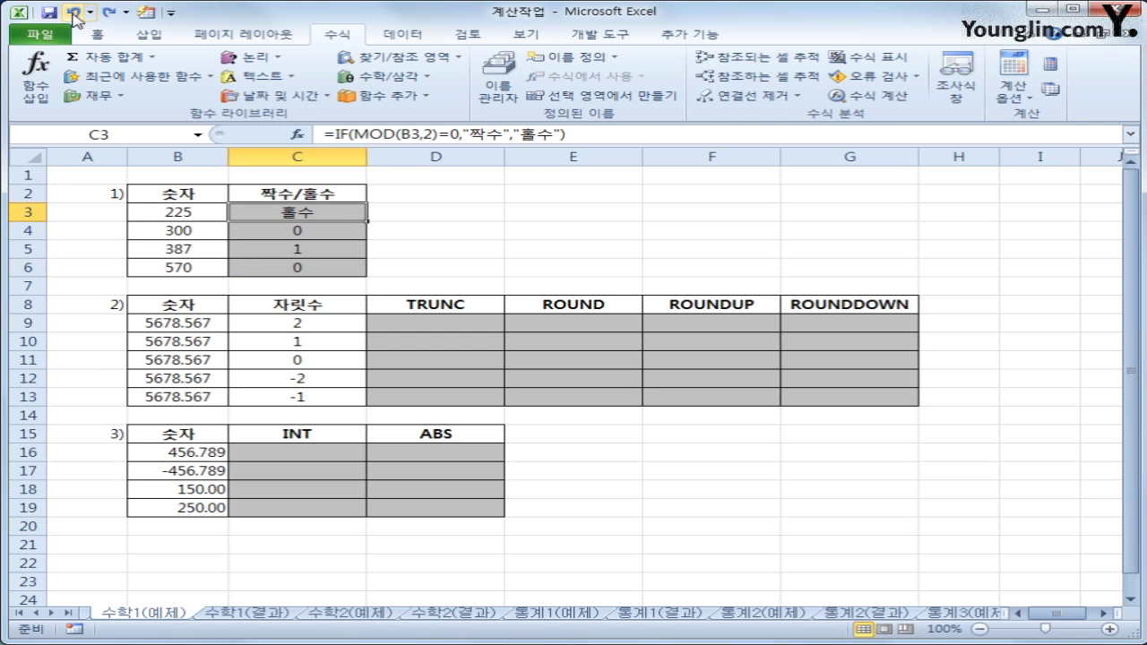
pyautogui.click(72, 12)
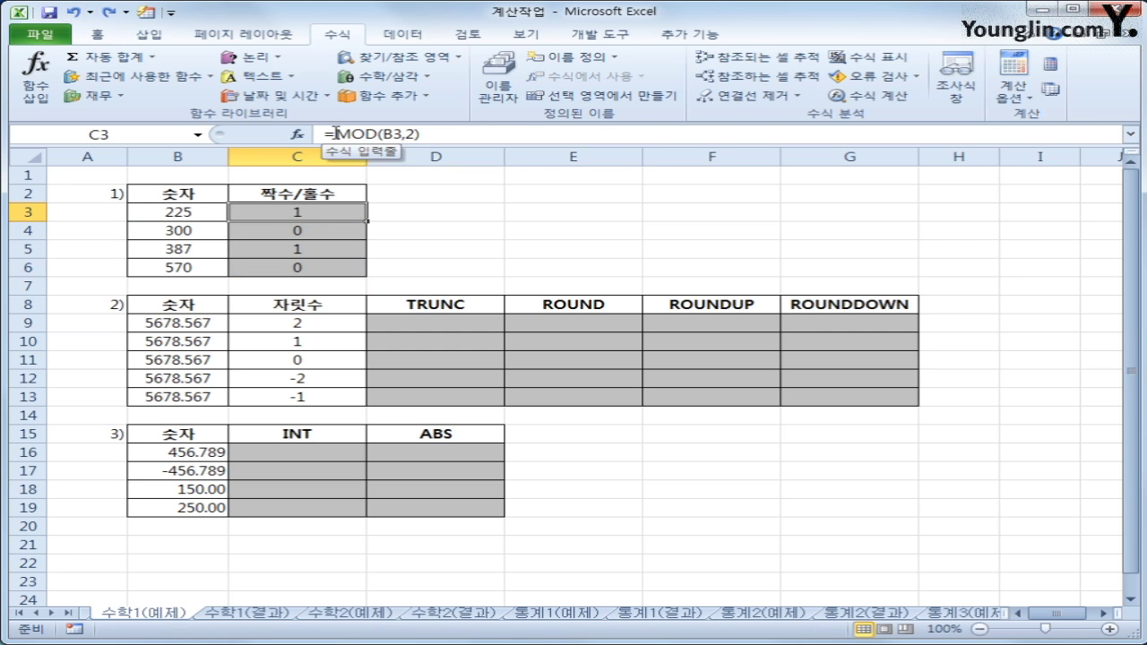
# Wrap the MOD formula in C3 in an IF function: =IF(MOD(B3,2)=1,"홀수","짝수").
pyautogui.click(336, 133)
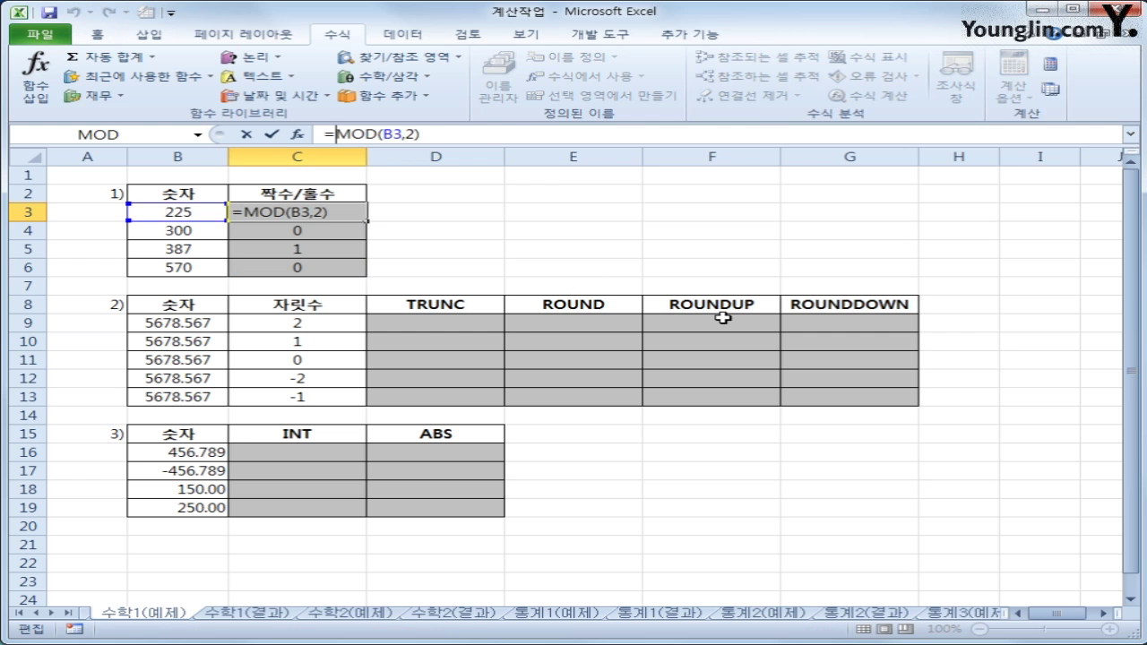
pyautogui.write('ㅑ')
pyautogui.press('BackSpace')
pyautogui.write('if(')
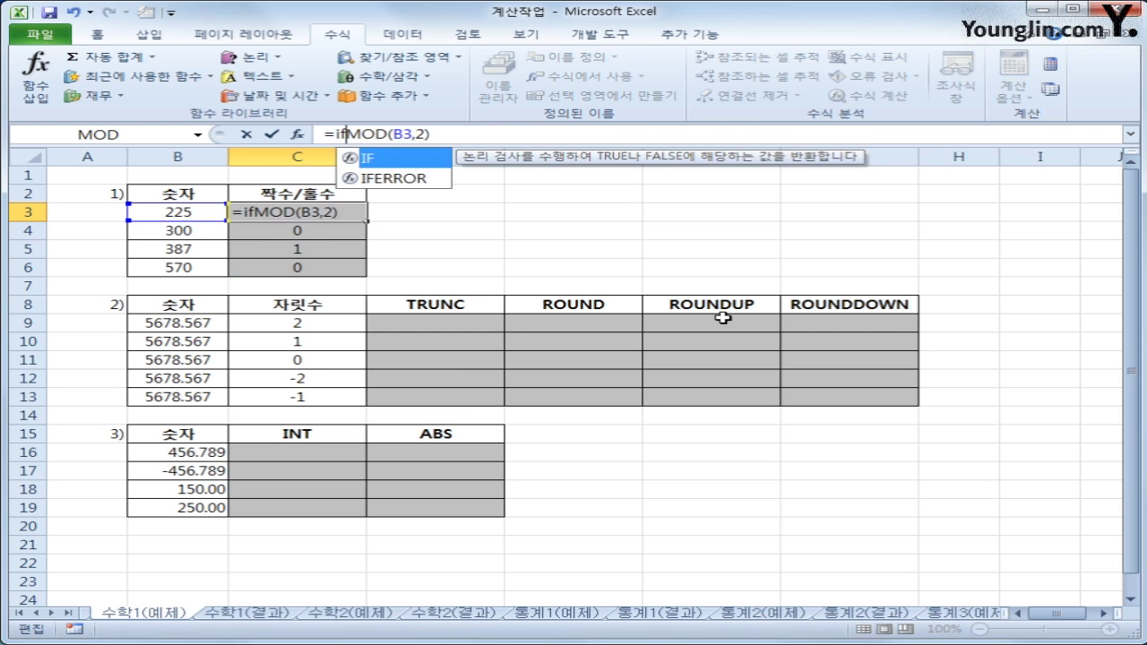
pyautogui.click(488, 139)
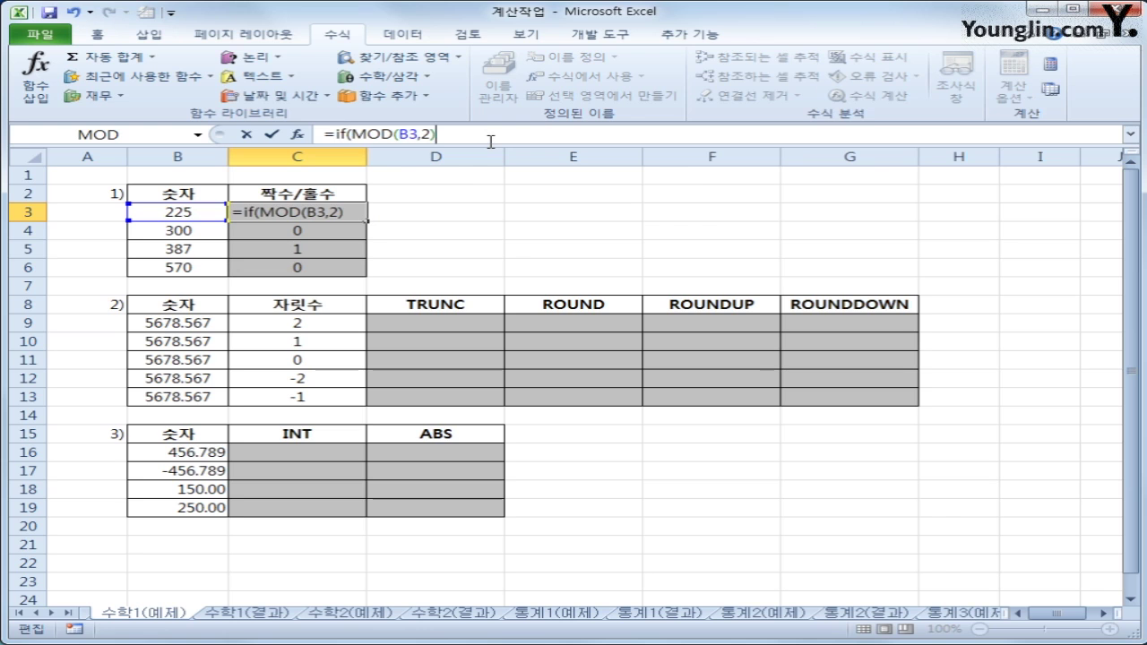
pyautogui.write('=1,"')
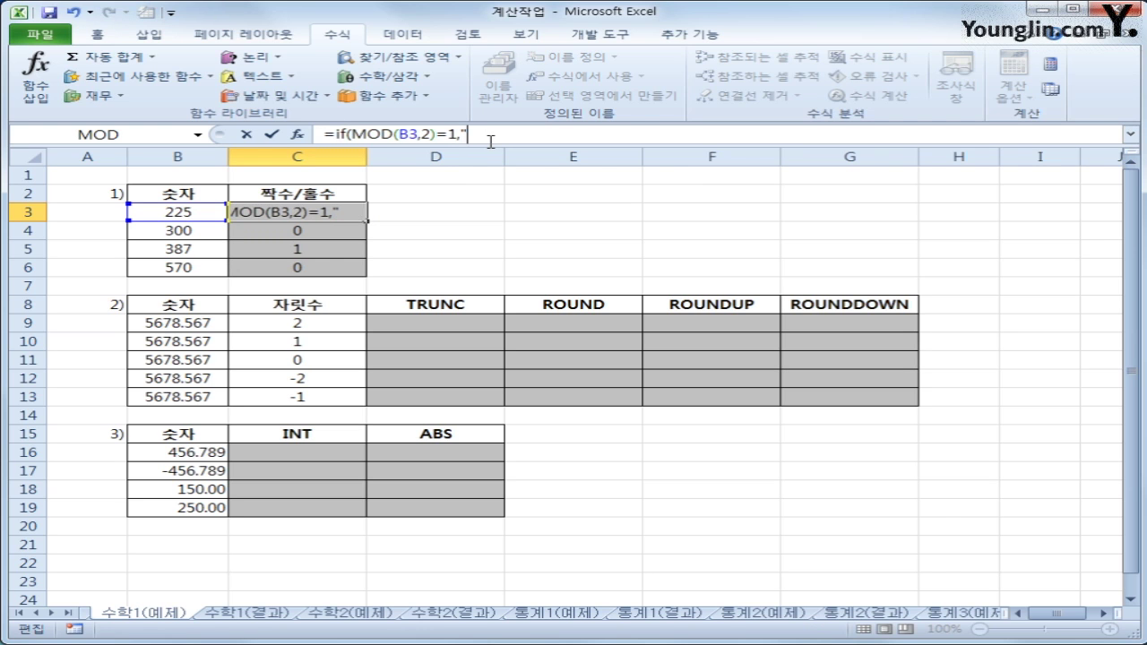
pyautogui.write('홀수')
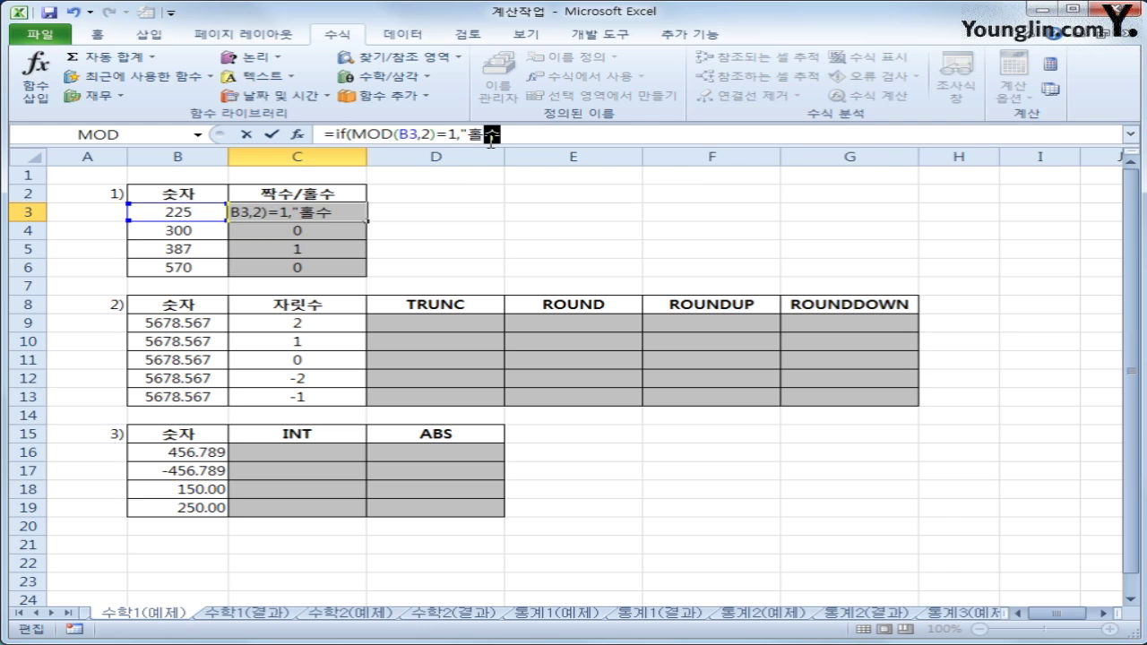
pyautogui.write('","짝수')
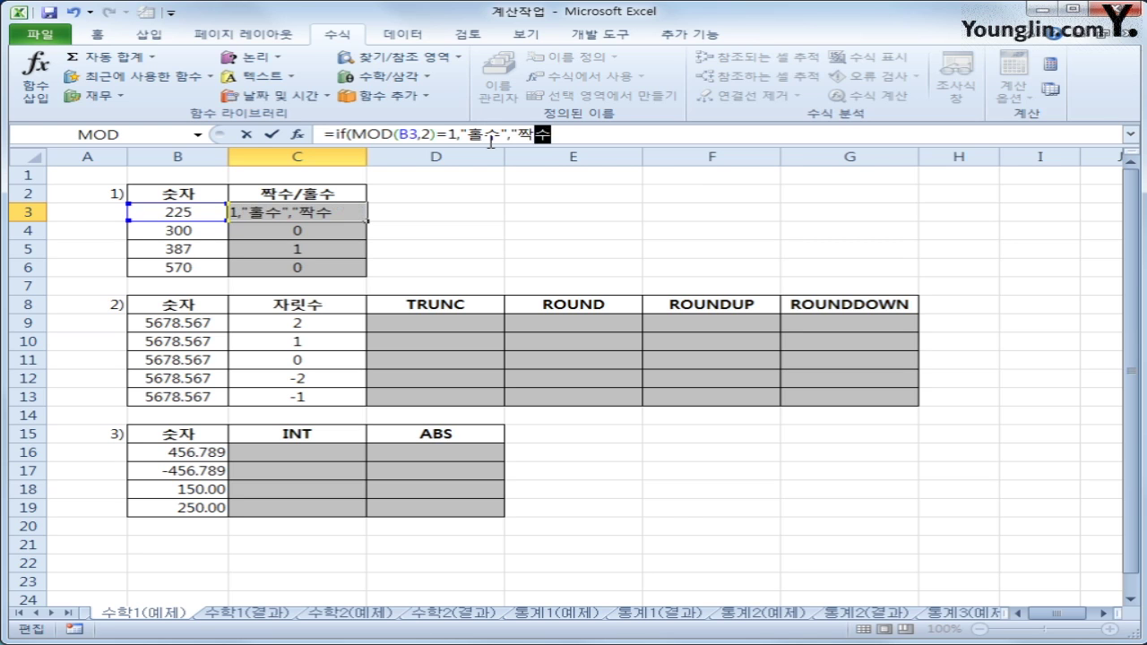
pyautogui.write('")')
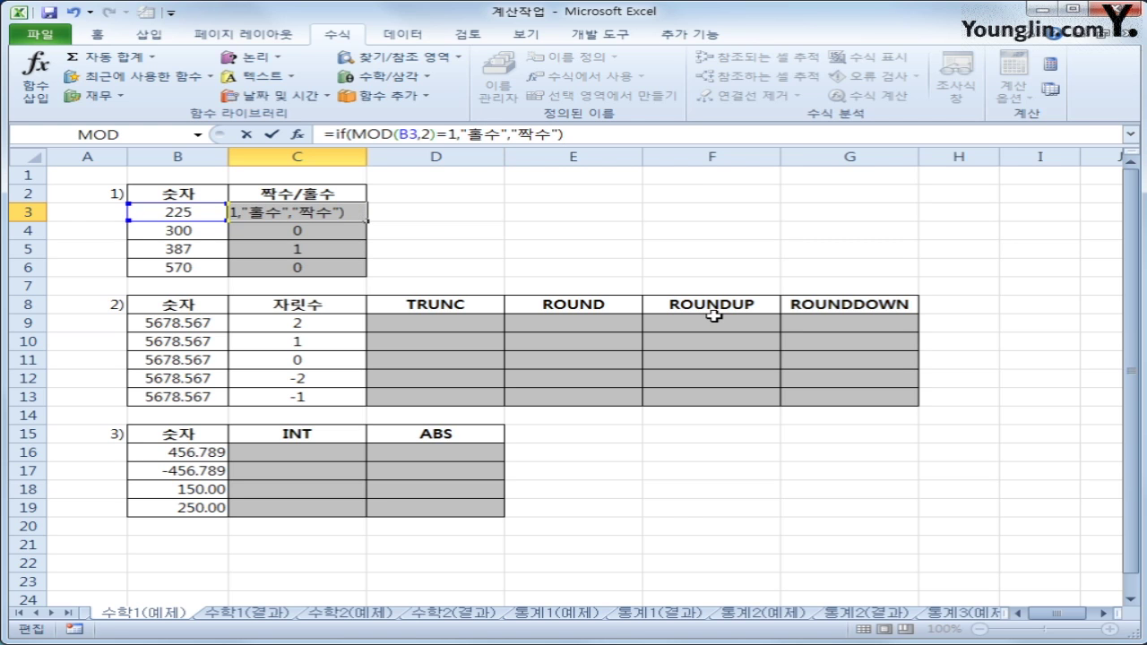
pyautogui.press('Return')
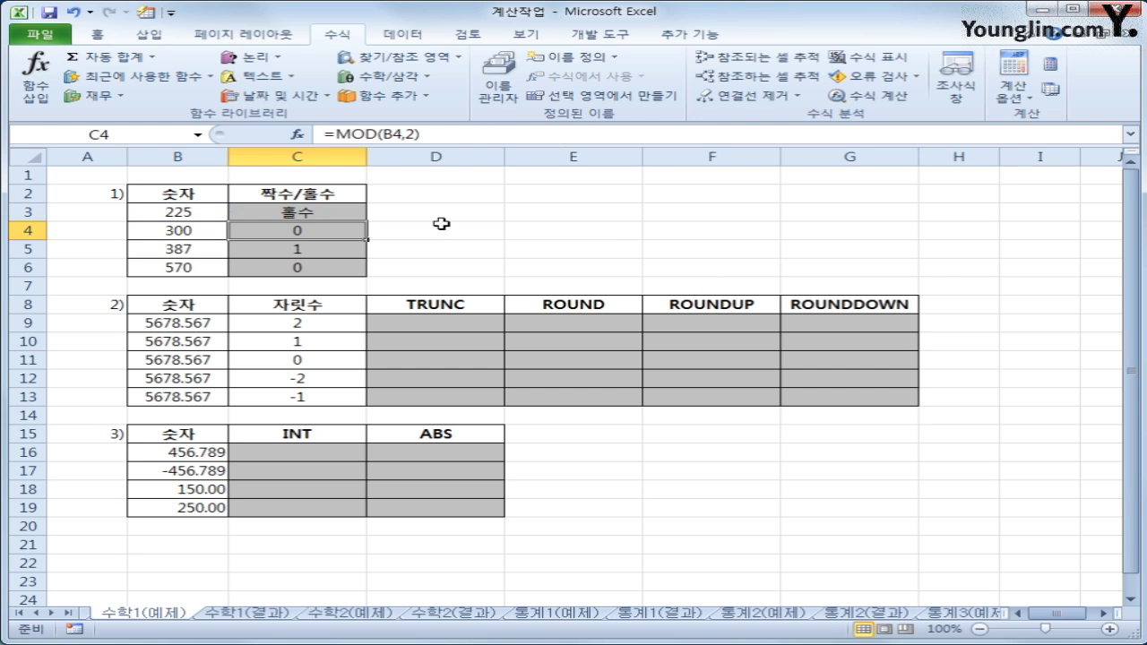
# Fill the IF formula from C3 down to C6 and check the formulas in C6 and C3.
pyautogui.click(360, 214)
pyautogui.moveTo(368, 223); pyautogui.dragTo(350, 273)
pyautogui.click(350, 271)
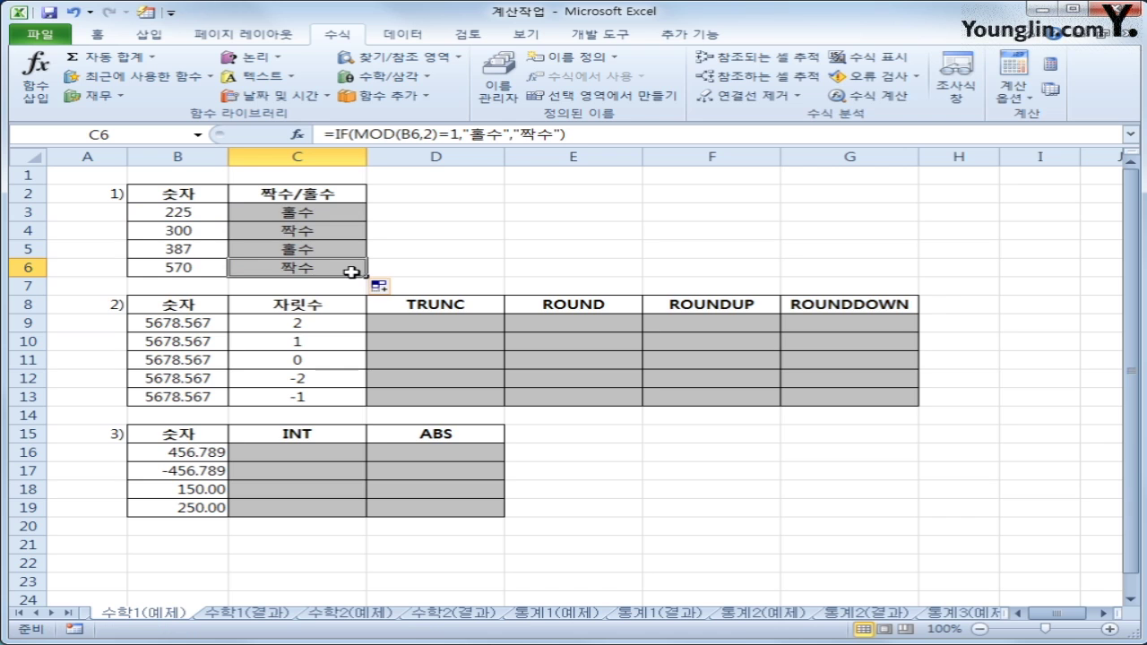
pyautogui.click(325, 214)
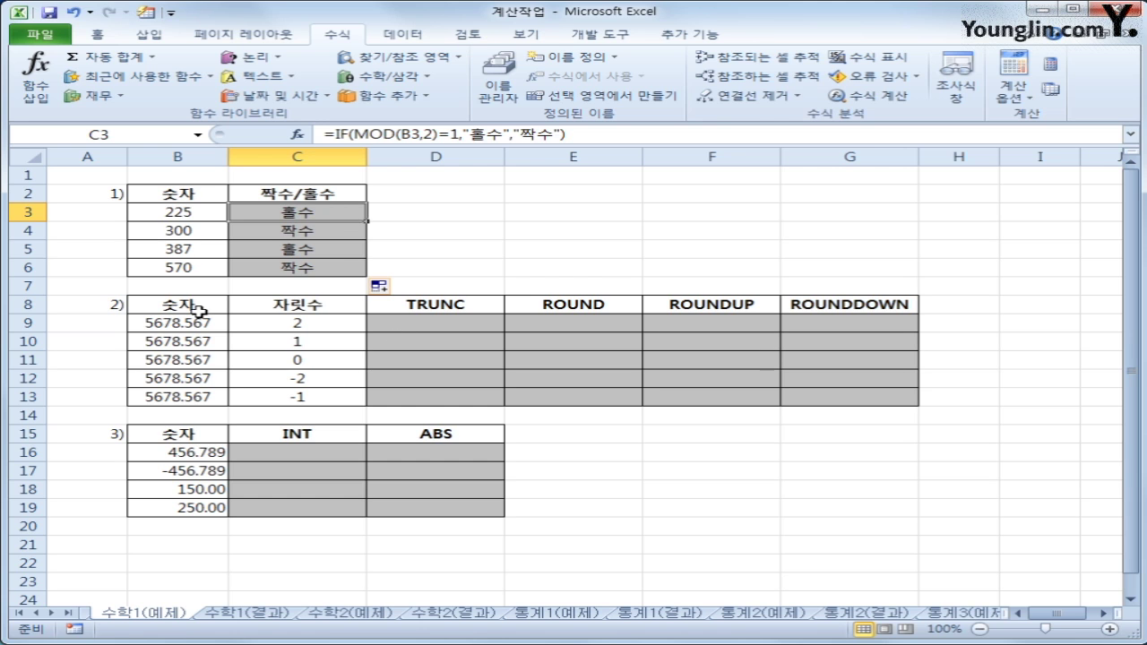
# Examine the 숫자 values in B9:B13 and the 자릿수 values in C9:C13 of the second table.
pyautogui.moveTo(196, 319); pyautogui.dragTo(196, 393)
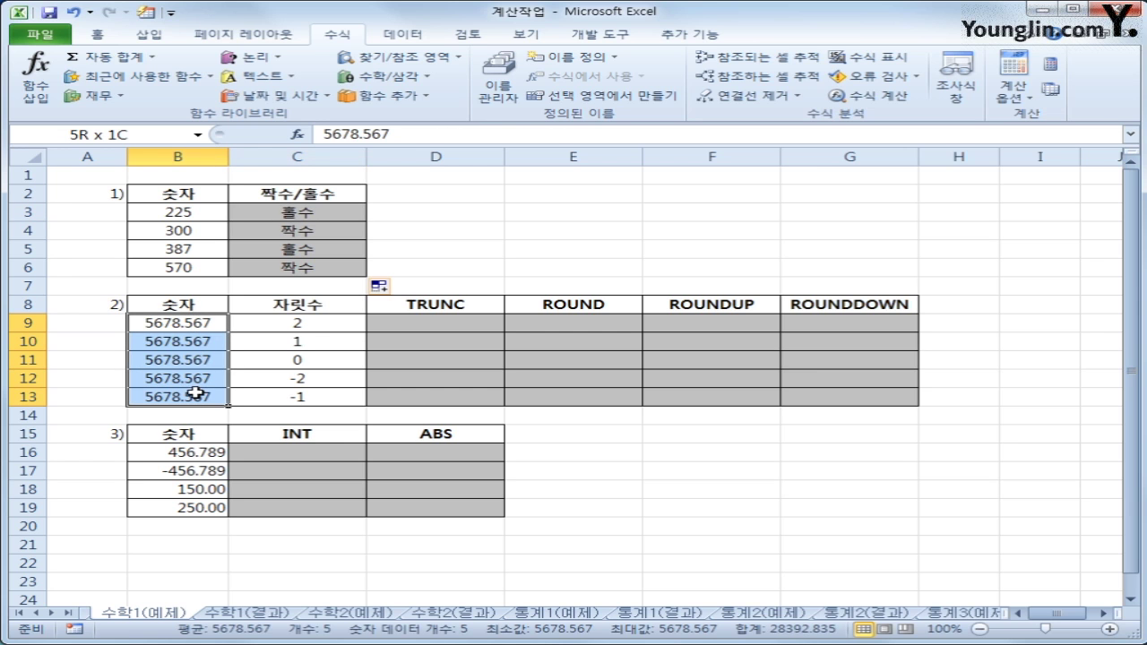
pyautogui.moveTo(298, 324); pyautogui.dragTo(302, 389)
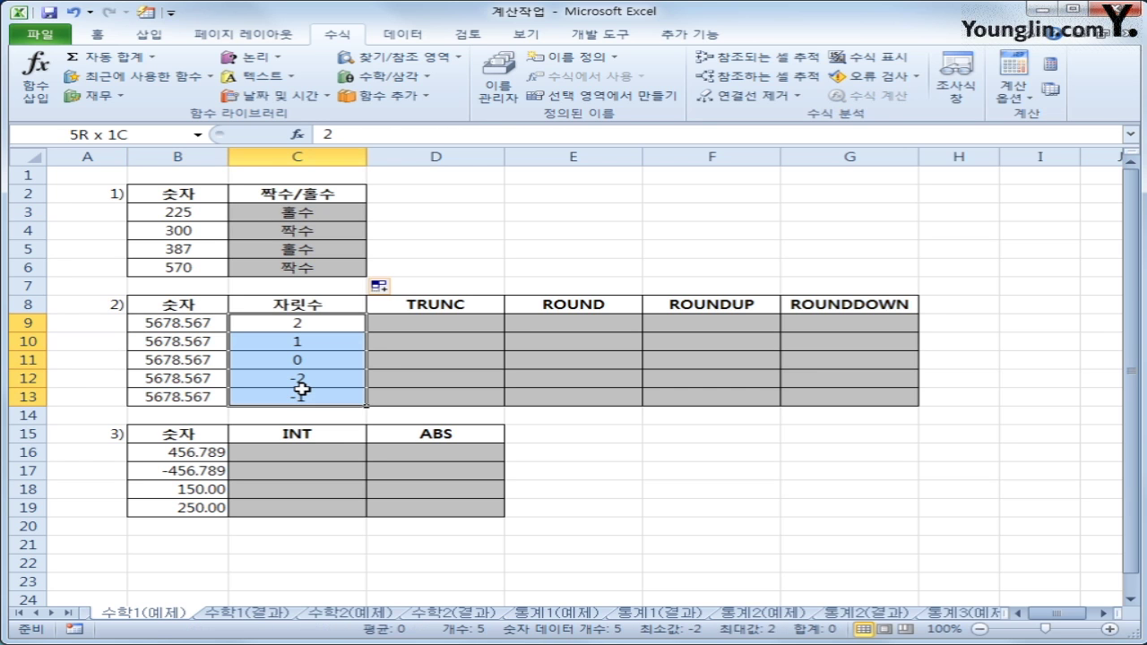
pyautogui.click(459, 326)
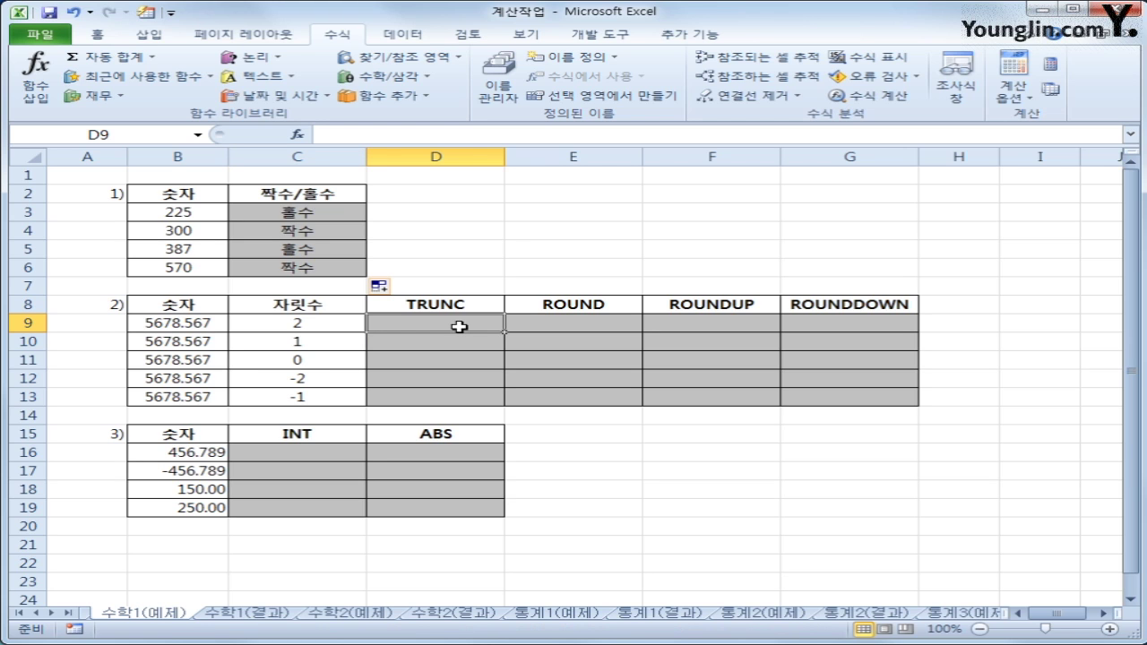
pyautogui.click(176, 328)
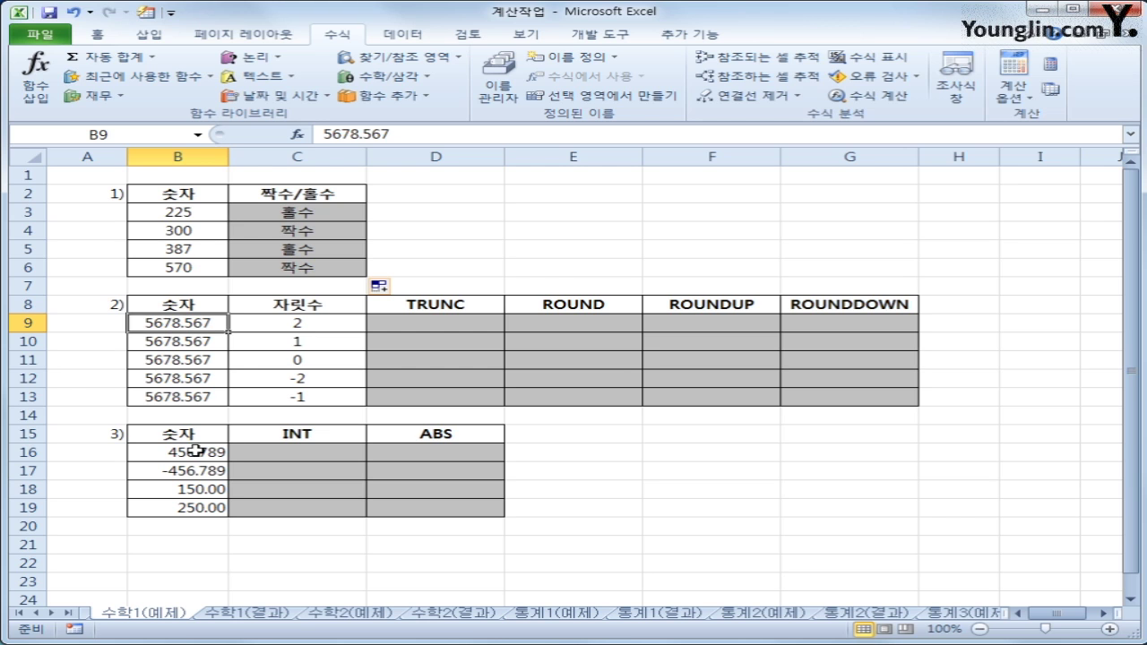
pyautogui.click(300, 323)
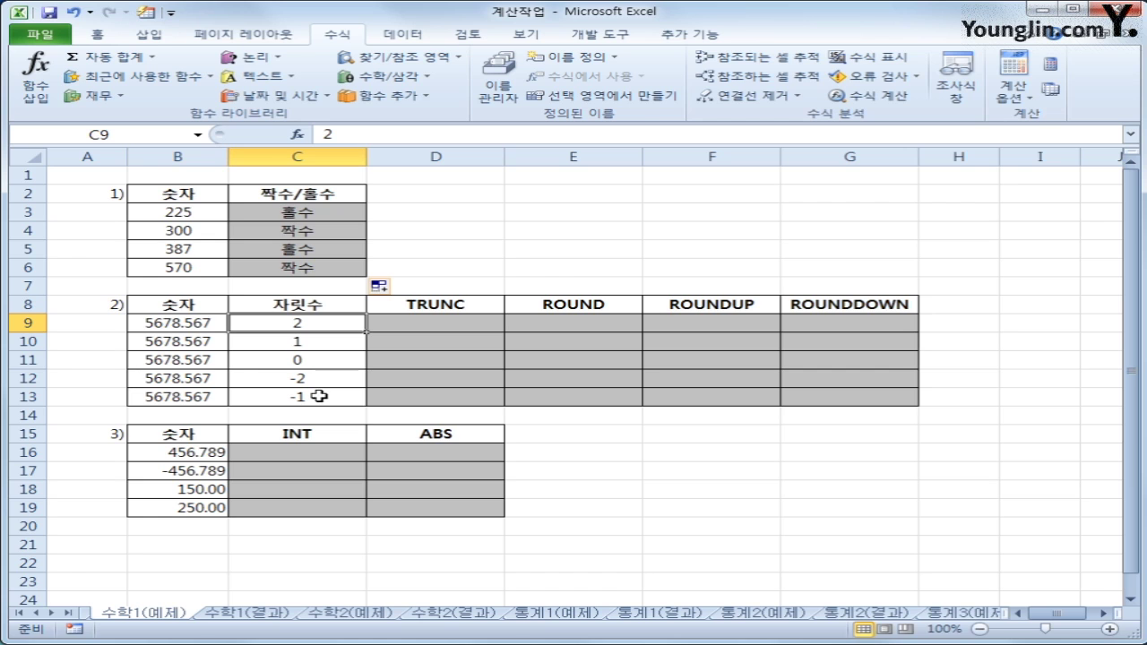
# Insert a TRUNC function in cell D9 with B9 as the Number and C9 as Num_digits.
pyautogui.click(478, 329)
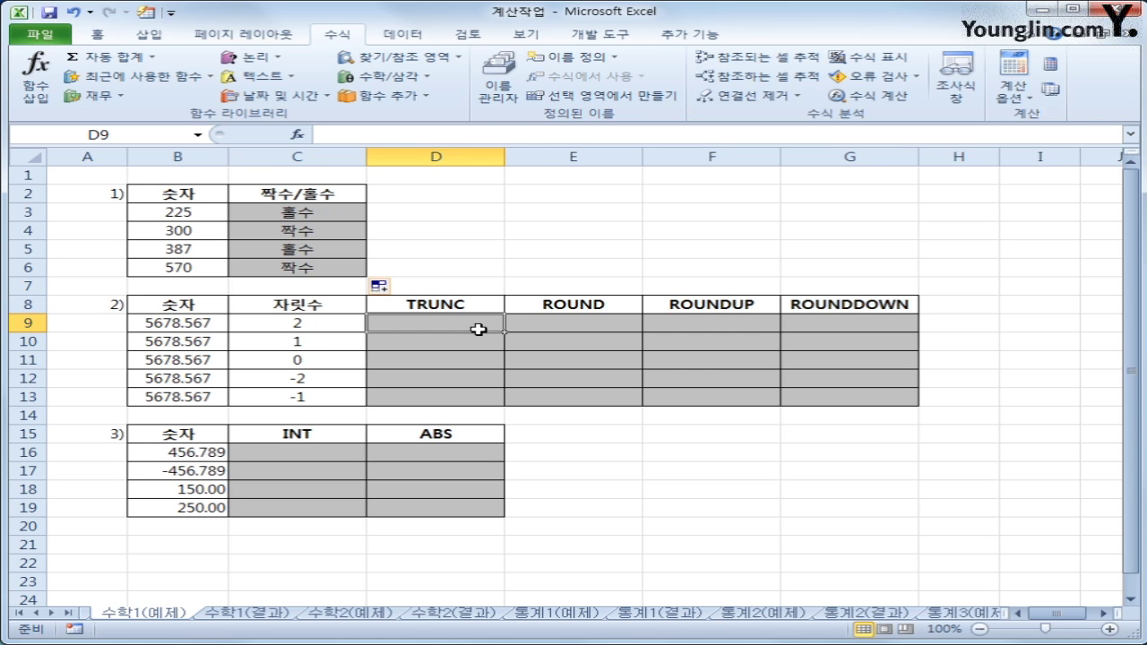
pyautogui.click(385, 76)
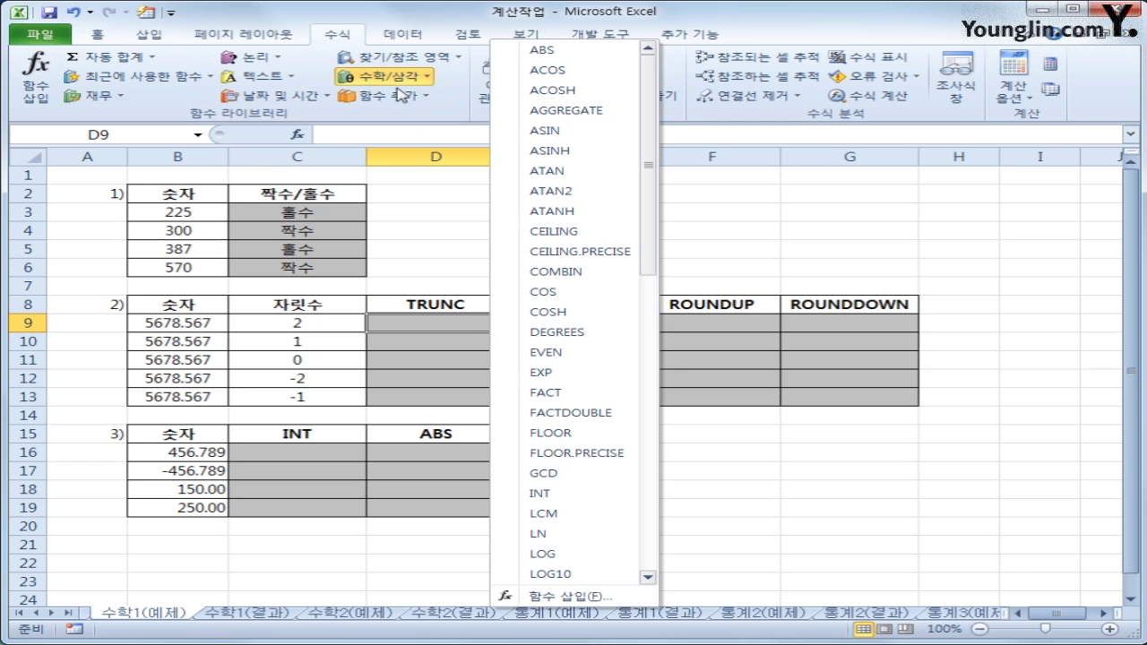
pyautogui.moveTo(649, 256); pyautogui.dragTo(648, 563)
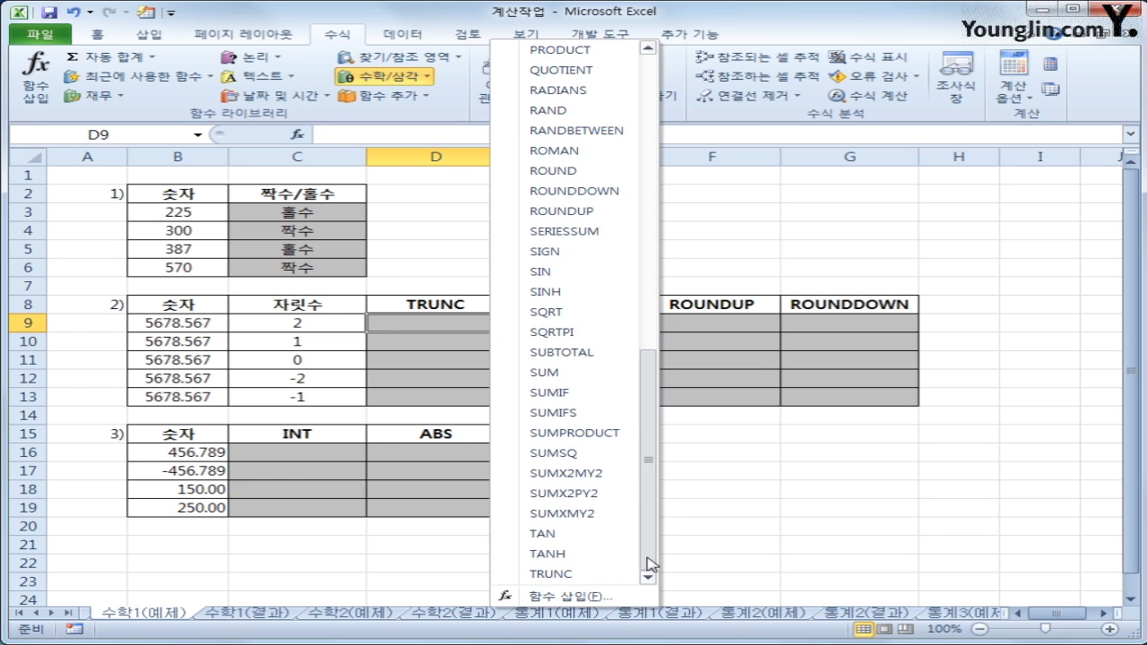
pyautogui.click(607, 576)
pyautogui.moveTo(565, 498); pyautogui.dragTo(660, 238)
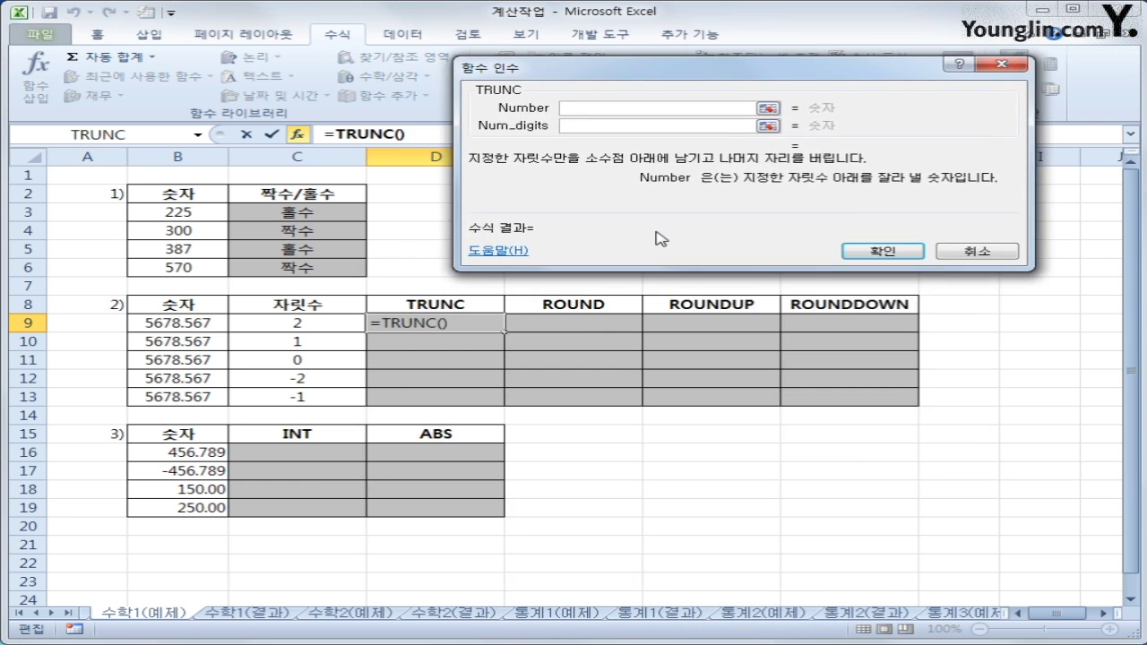
pyautogui.click(200, 328)
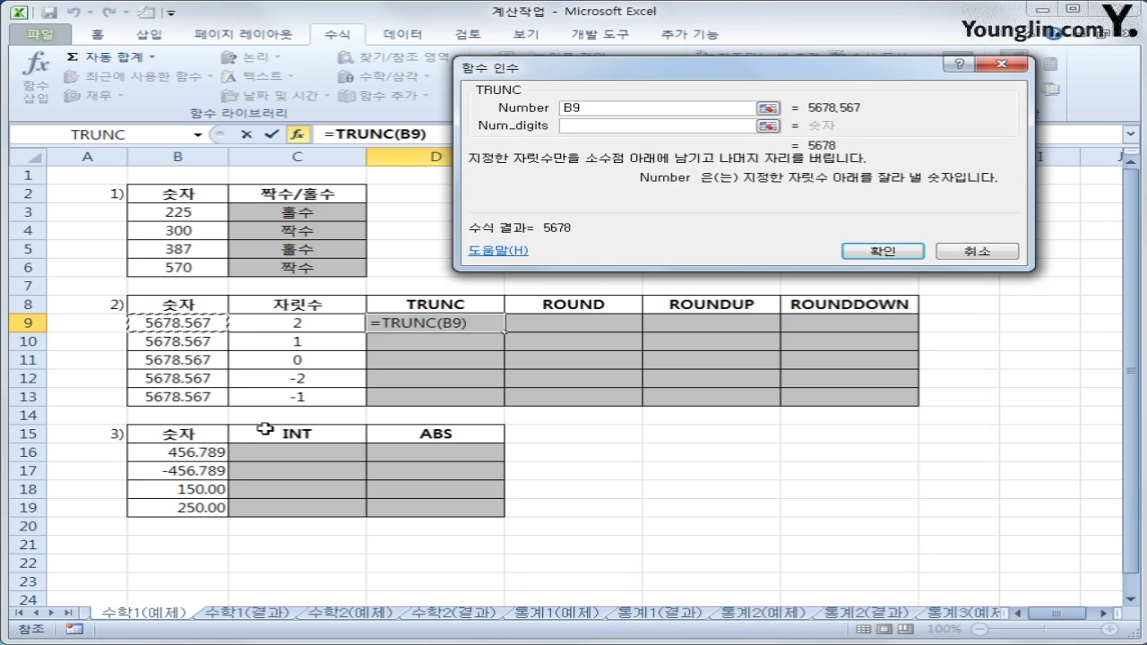
pyautogui.click(590, 127)
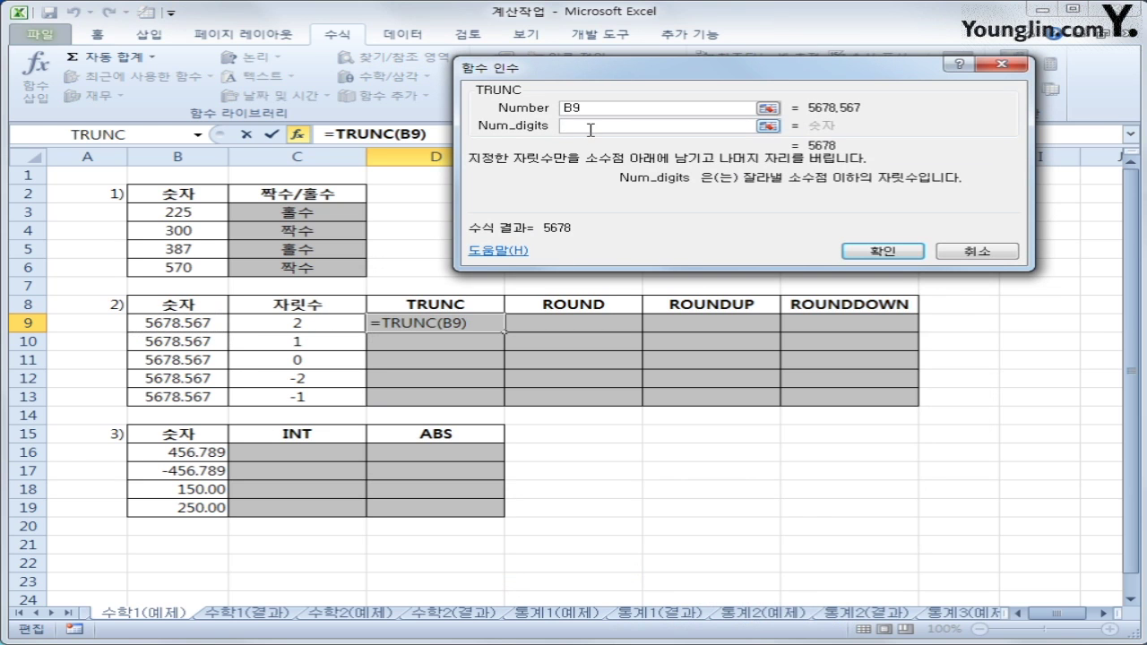
pyautogui.click(328, 324)
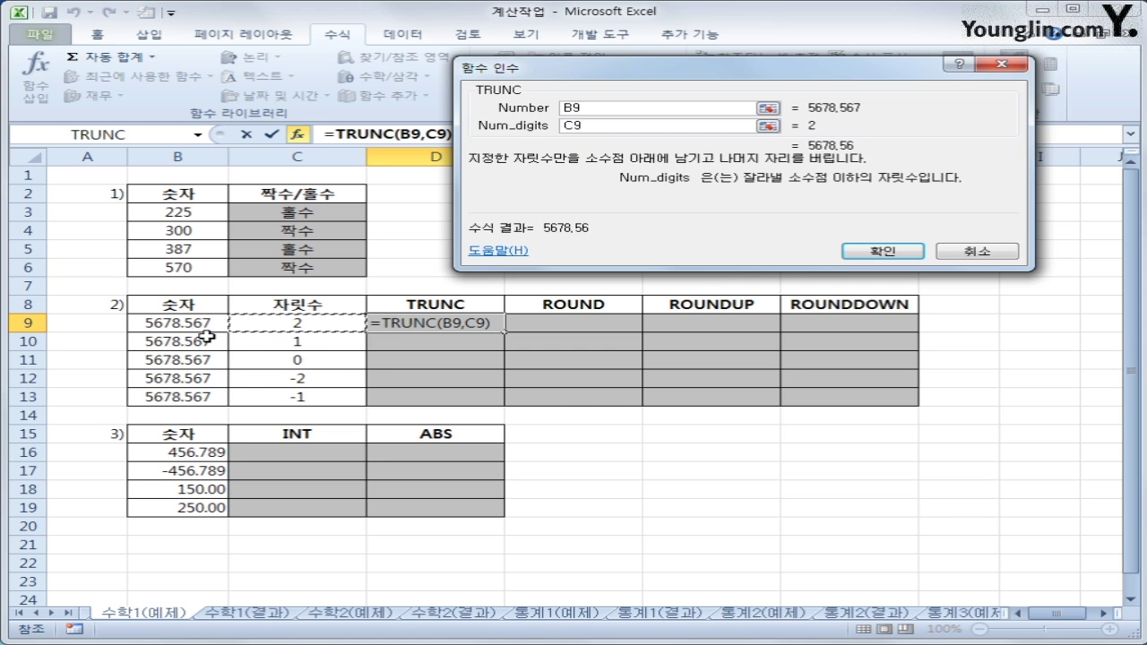
pyautogui.click(887, 251)
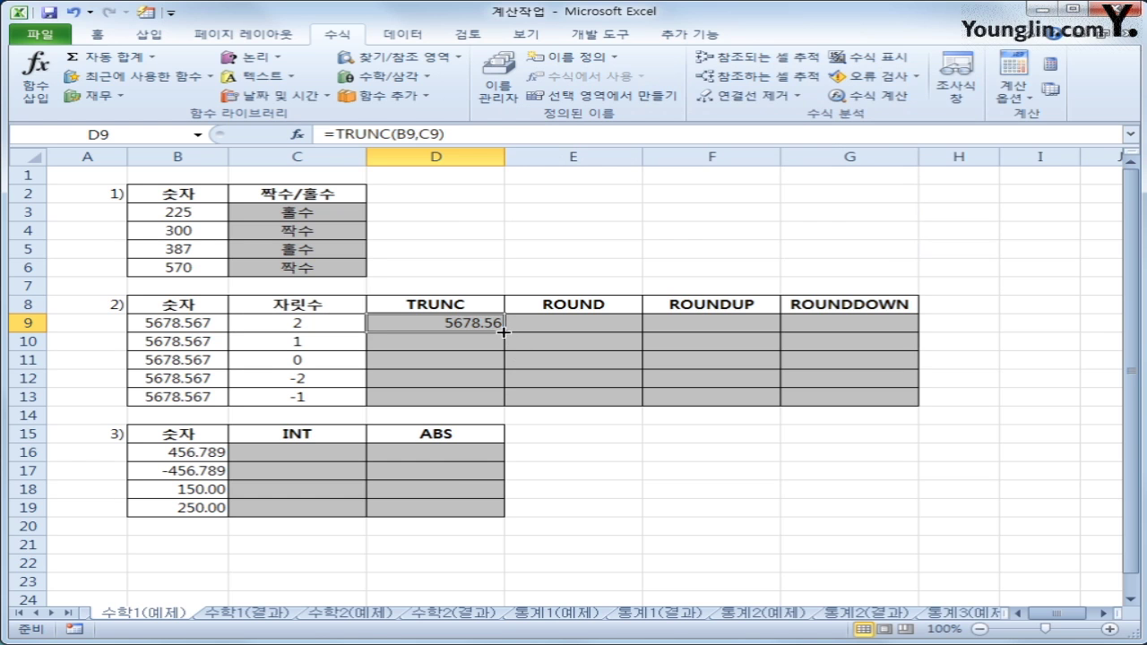
# Fill the TRUNC formula from D9 down to D13 and check the 자릿수 values in C10, C11 and C12 against the results.
pyautogui.moveTo(504, 331); pyautogui.dragTo(503, 407)
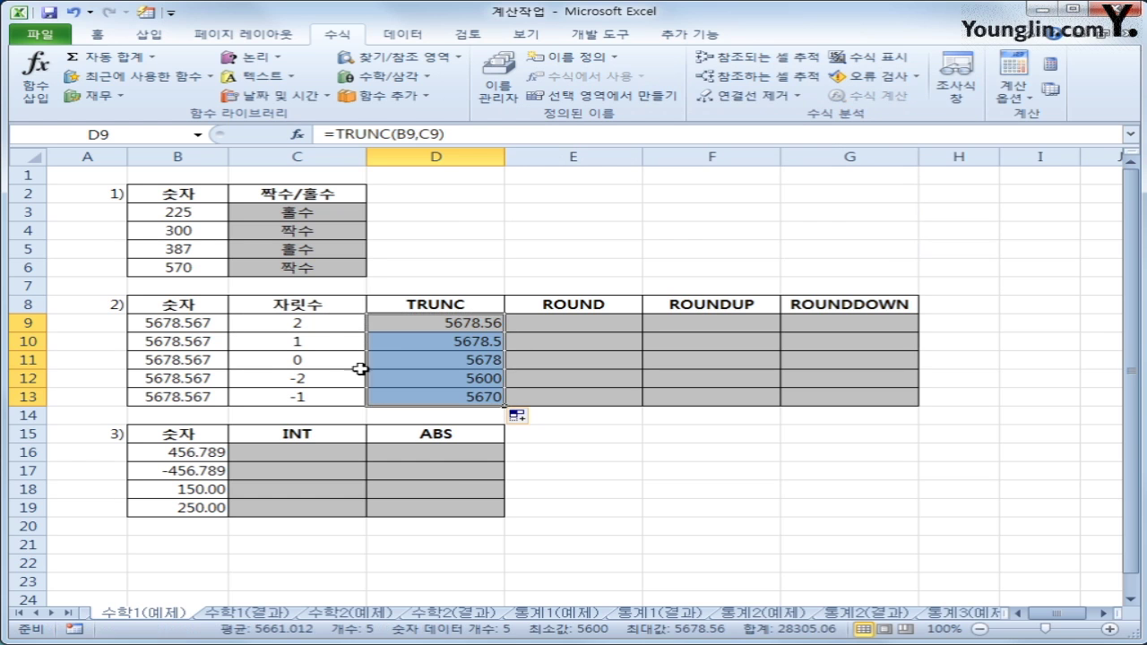
pyautogui.click(329, 342)
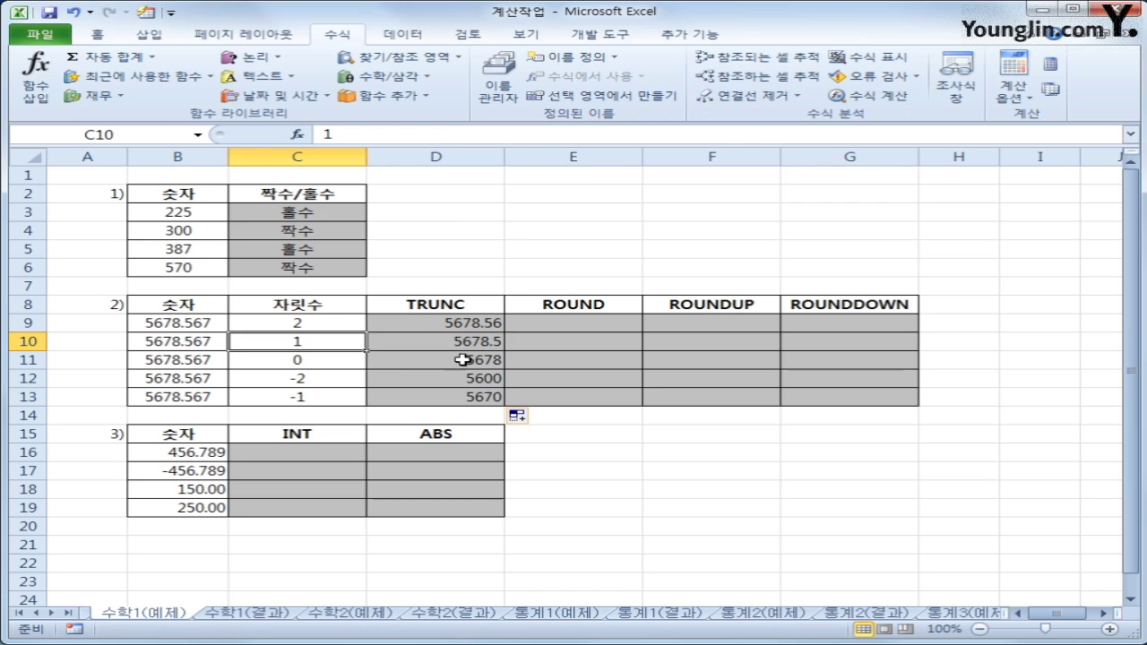
pyautogui.click(327, 360)
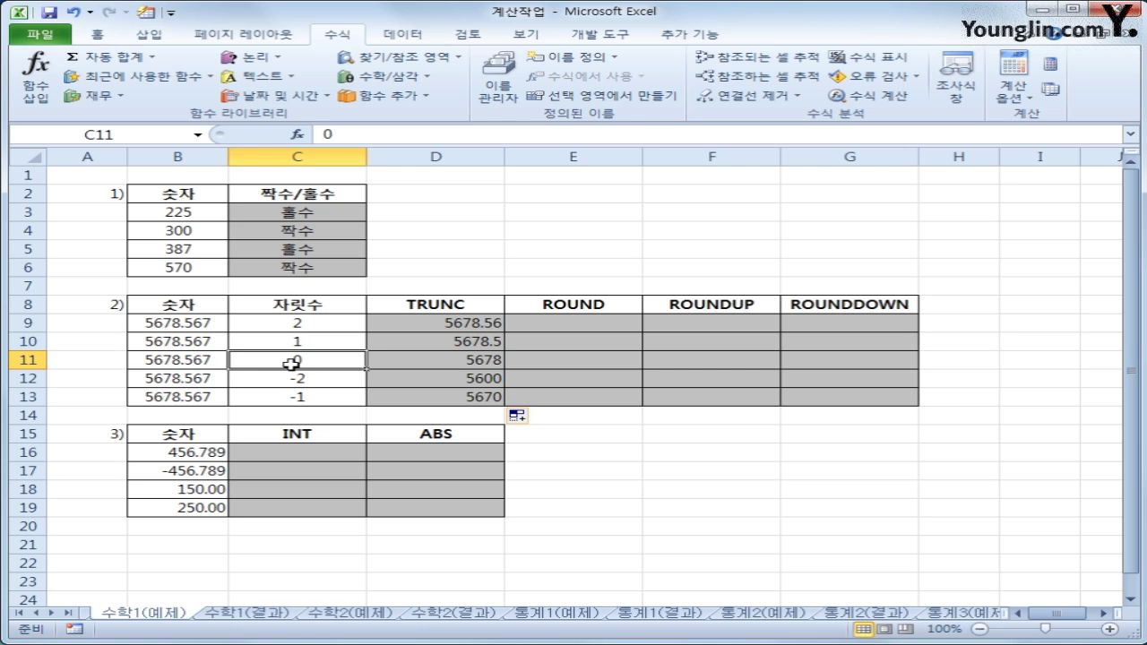
pyautogui.click(332, 380)
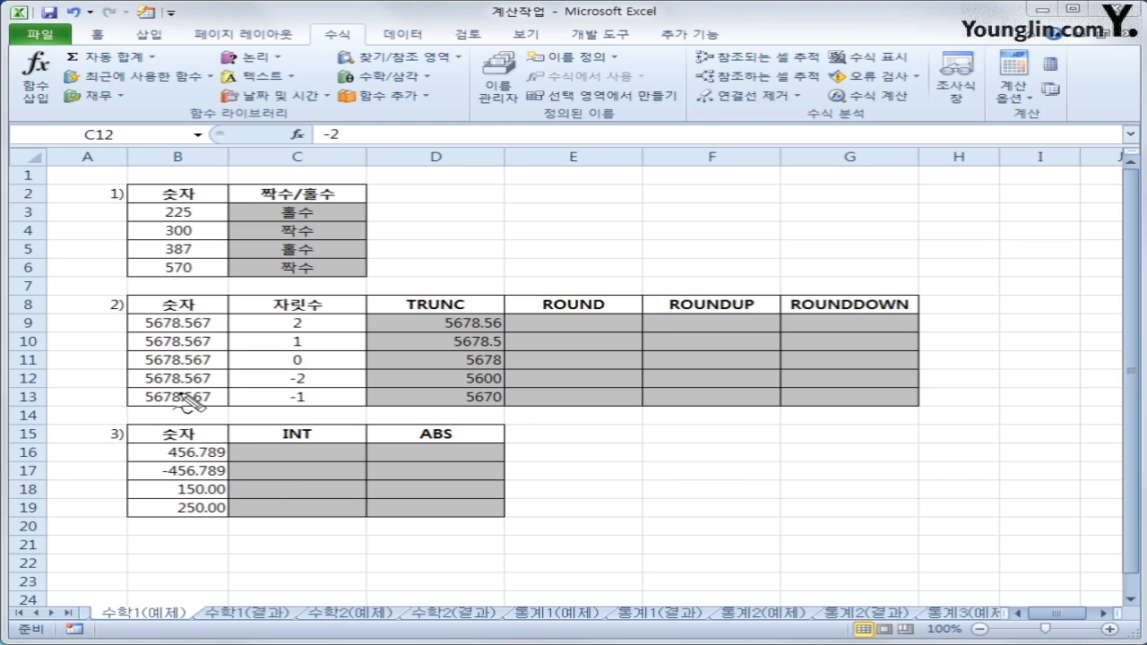
pyautogui.moveTo(182, 382)
pyautogui.mouseDown()
pyautogui.moveTo(185, 391)
pyautogui.moveTo(134, 395)
pyautogui.moveTo(152, 402)
pyautogui.mouseUp()
pyautogui.press('Escape')
# Insert a ROUND function in cell E9 with B9 as the Number and C9 as Num_digits.
pyautogui.click(573, 321)
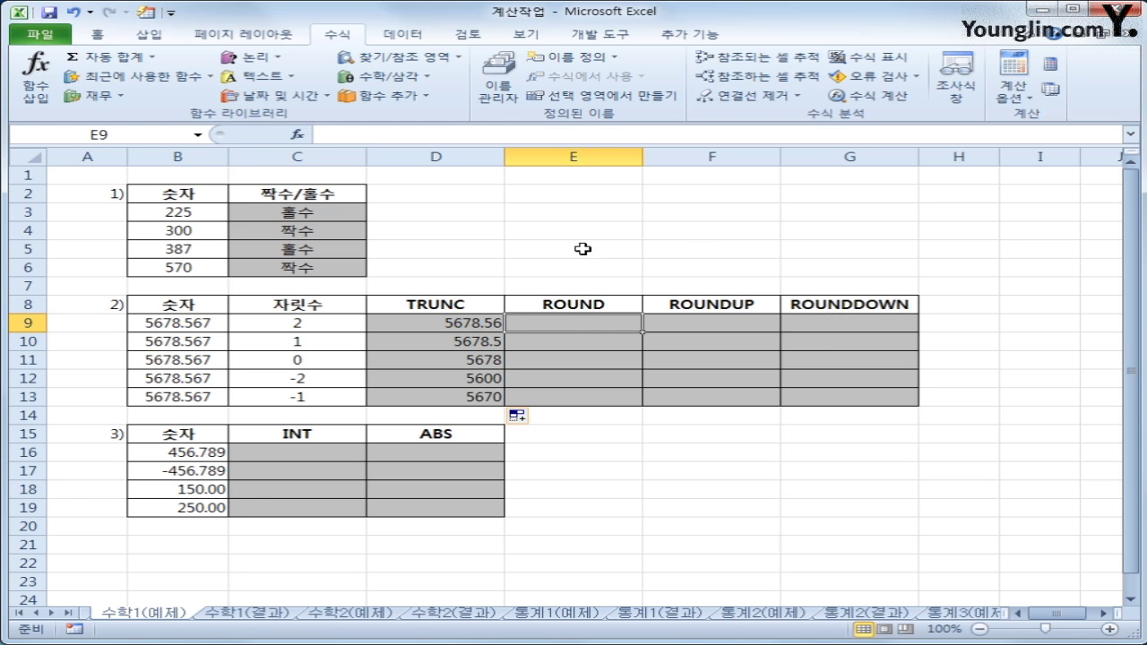
pyautogui.click(386, 79)
pyautogui.moveTo(659, 234); pyautogui.dragTo(659, 392)
pyautogui.click(553, 497)
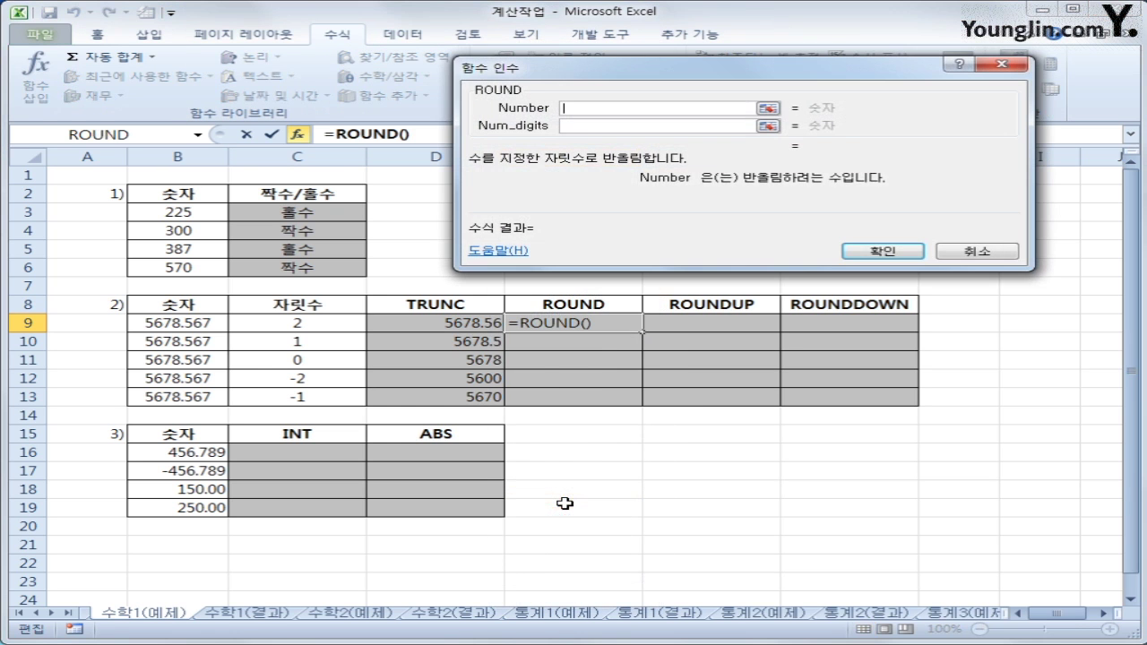
pyautogui.click(196, 324)
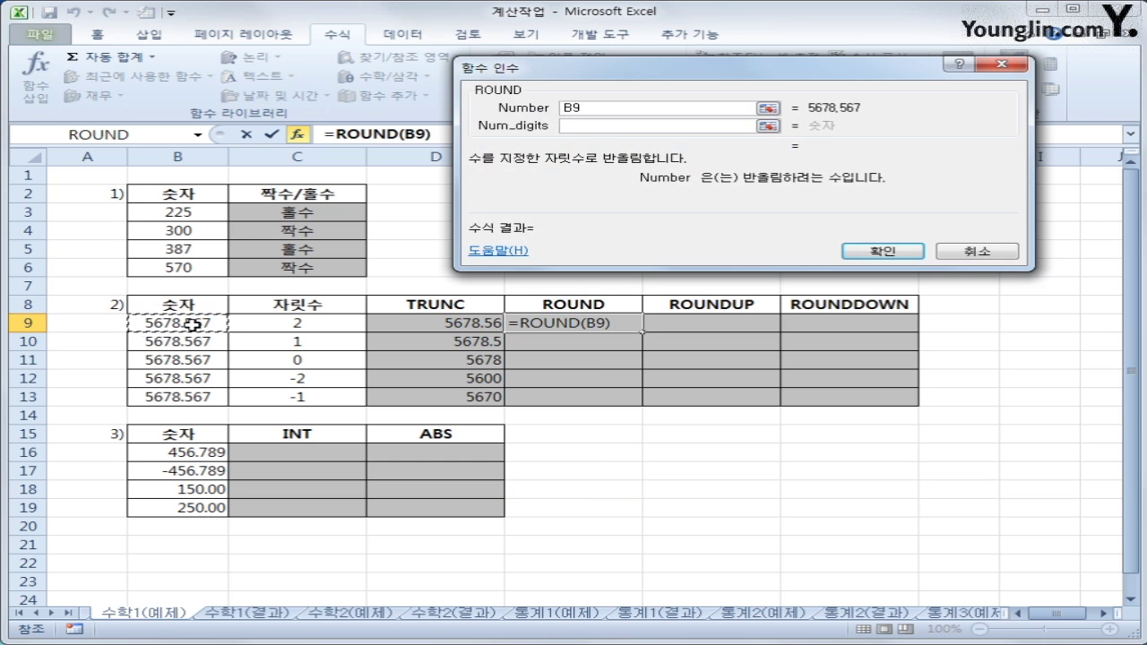
pyautogui.click(592, 128)
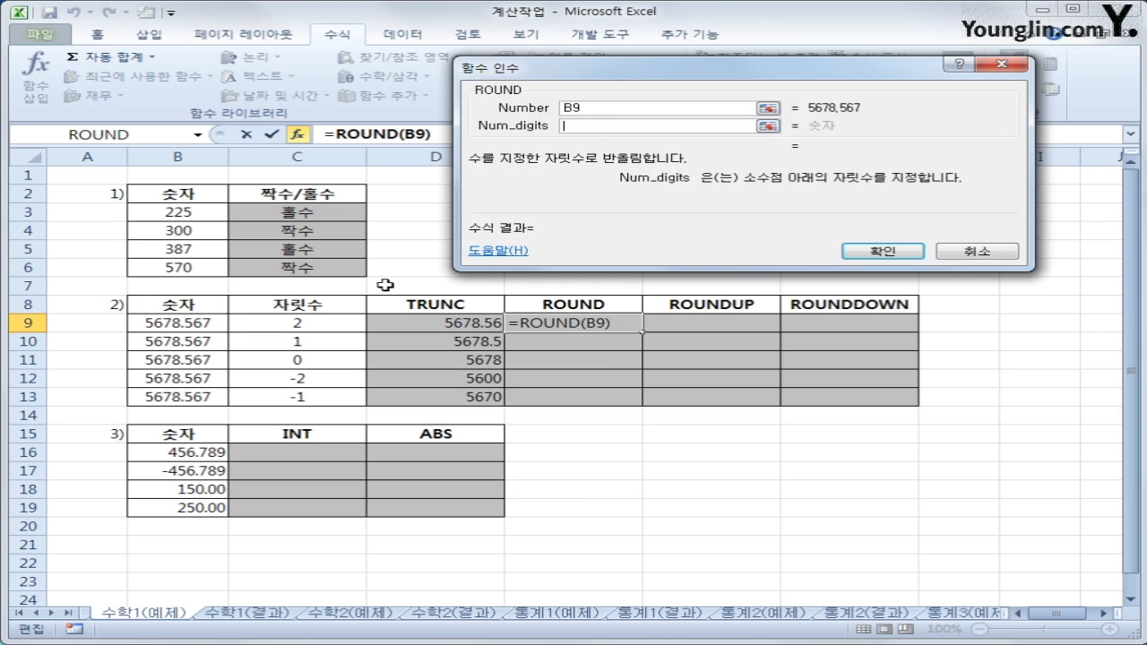
pyautogui.click(345, 317)
pyautogui.click(885, 251)
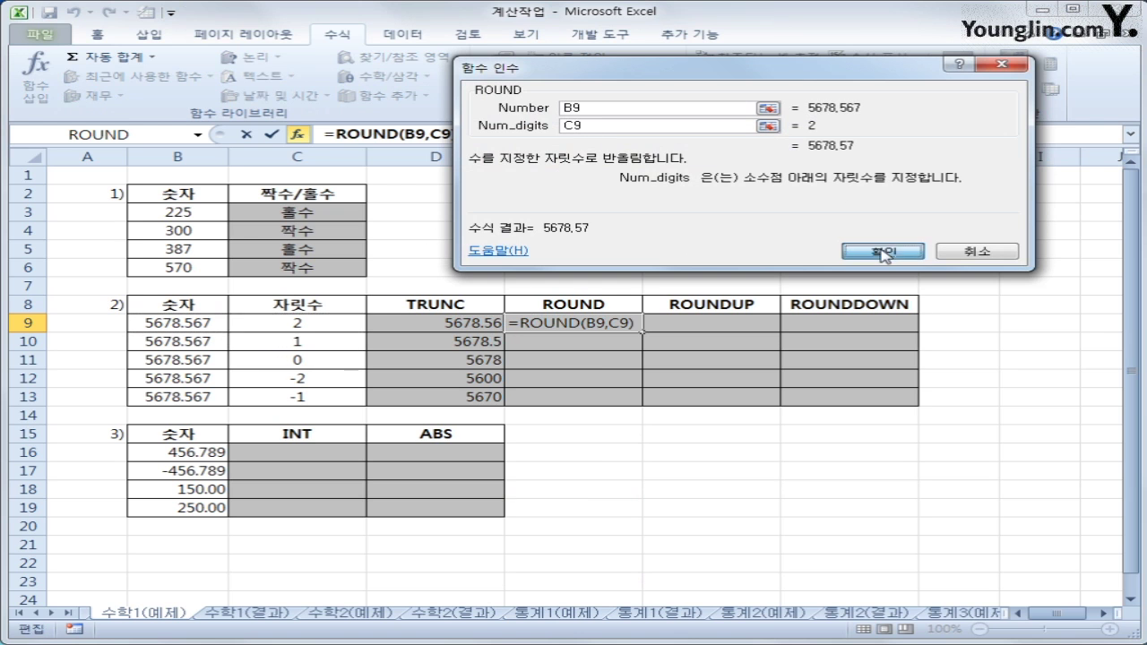
# Fill the ROUND formula from E9 down to E13 and compare the results with the numbers in B9 and B10.
pyautogui.moveTo(642, 331); pyautogui.dragTo(644, 403)
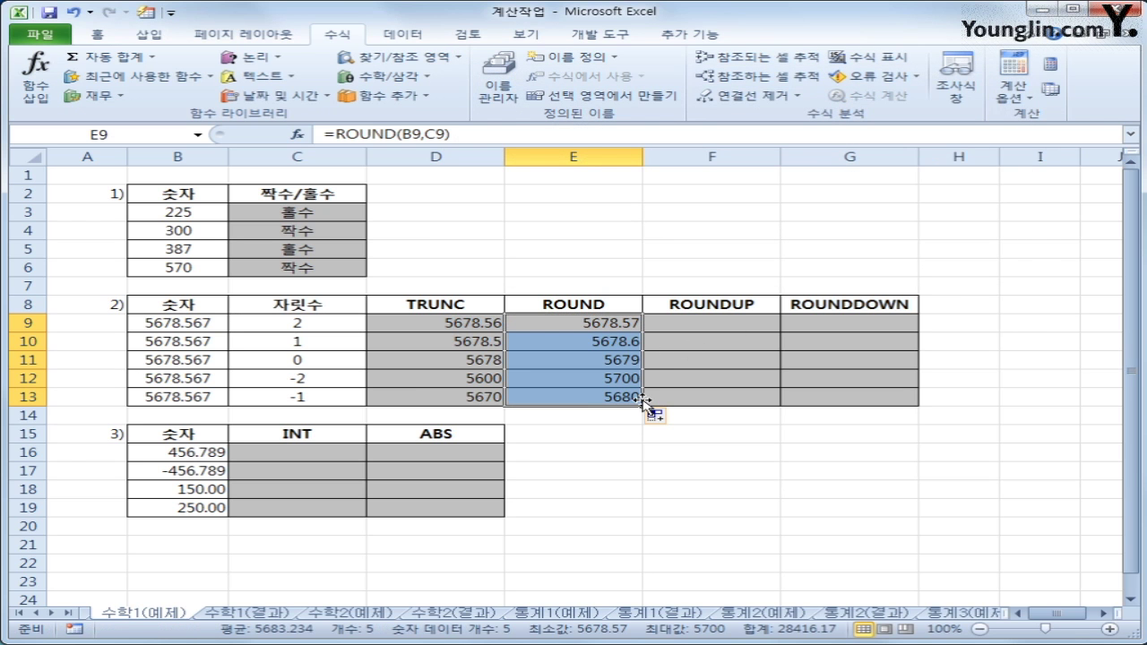
pyautogui.click(210, 325)
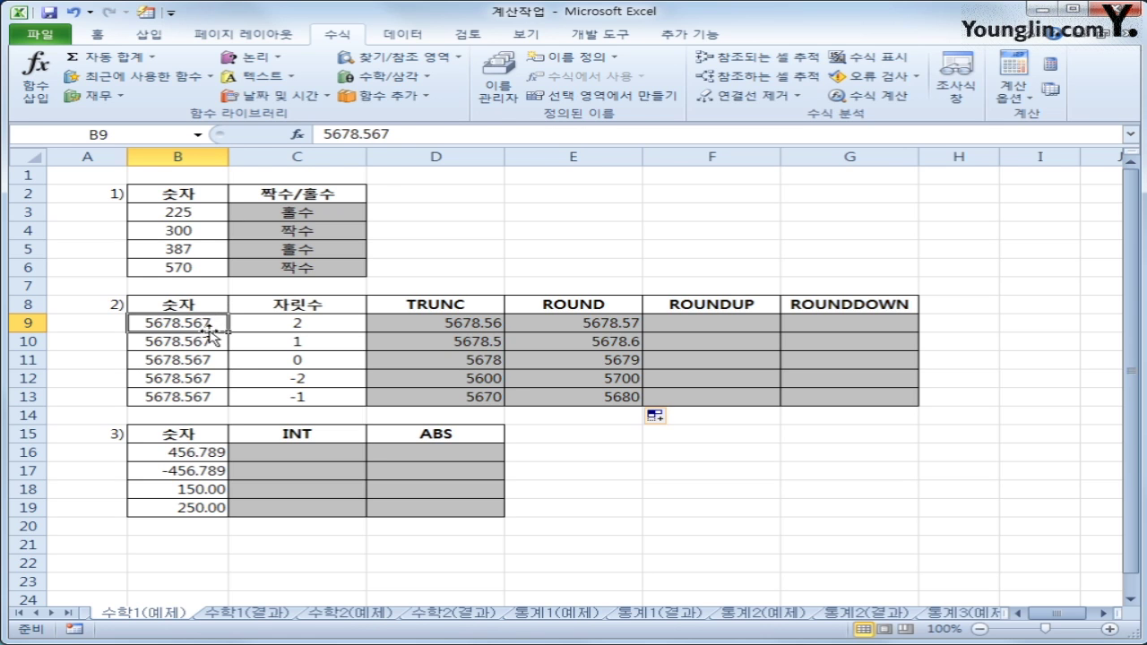
pyautogui.click(215, 344)
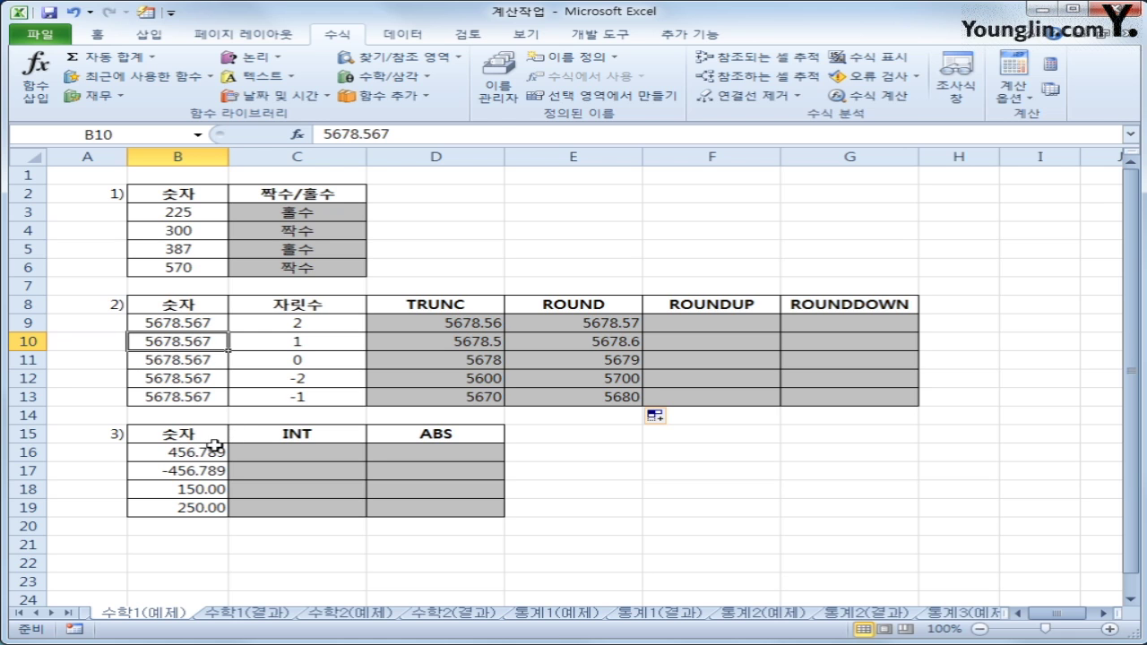
# Compare the numbers in B12 and B13 with their ROUND results.
pyautogui.click(180, 380)
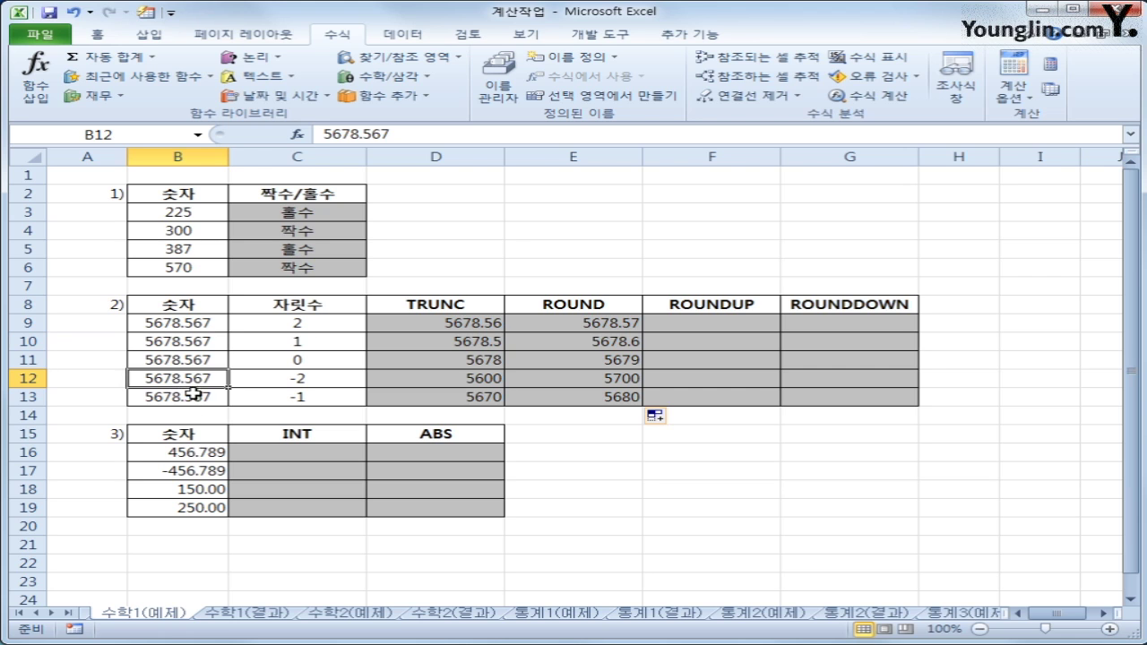
pyautogui.click(193, 397)
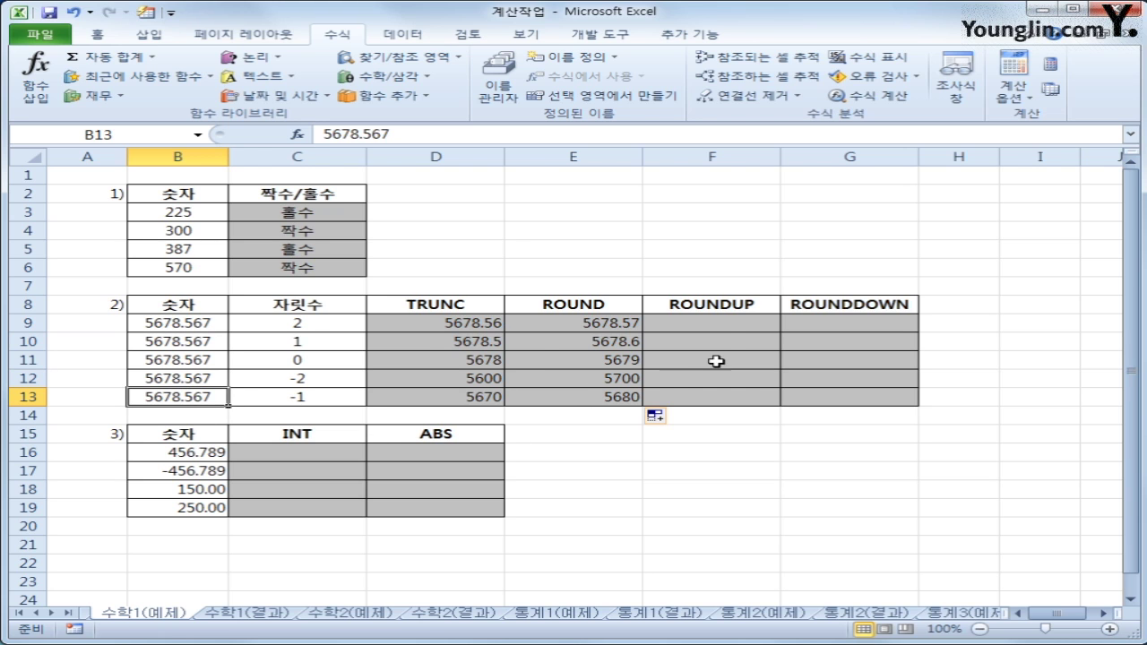
# Insert a ROUNDUP function in F9 with B9 as the Number and C9 as Num_digits, and fill it down to F13.
pyautogui.click(722, 324)
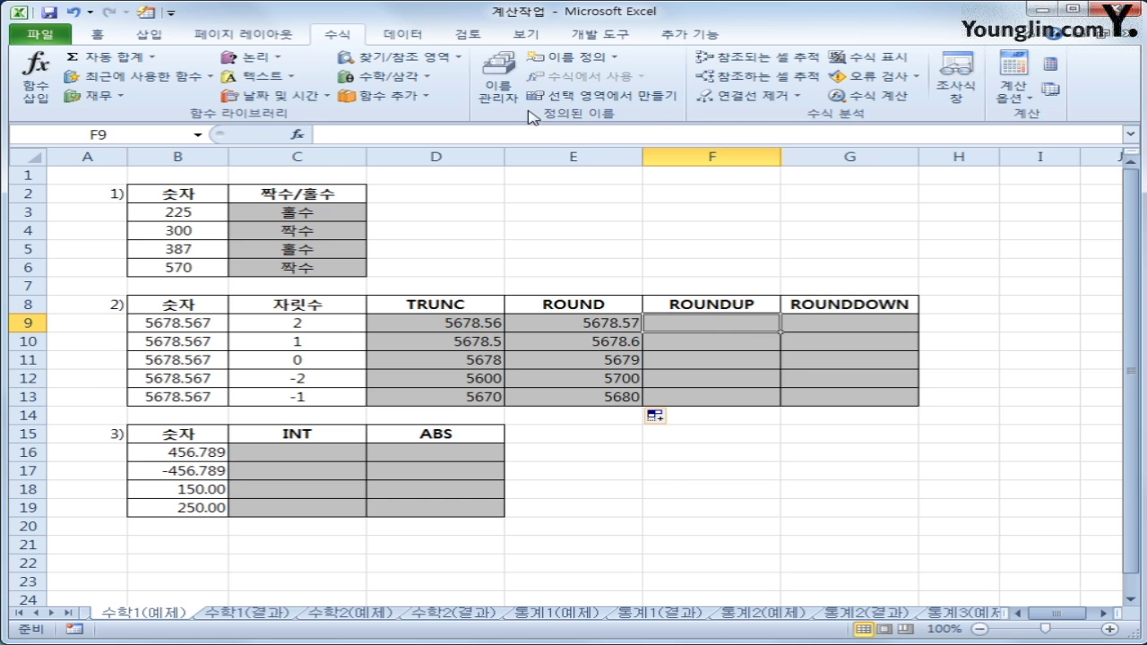
pyautogui.click(410, 79)
pyautogui.moveTo(660, 226); pyautogui.dragTo(655, 422)
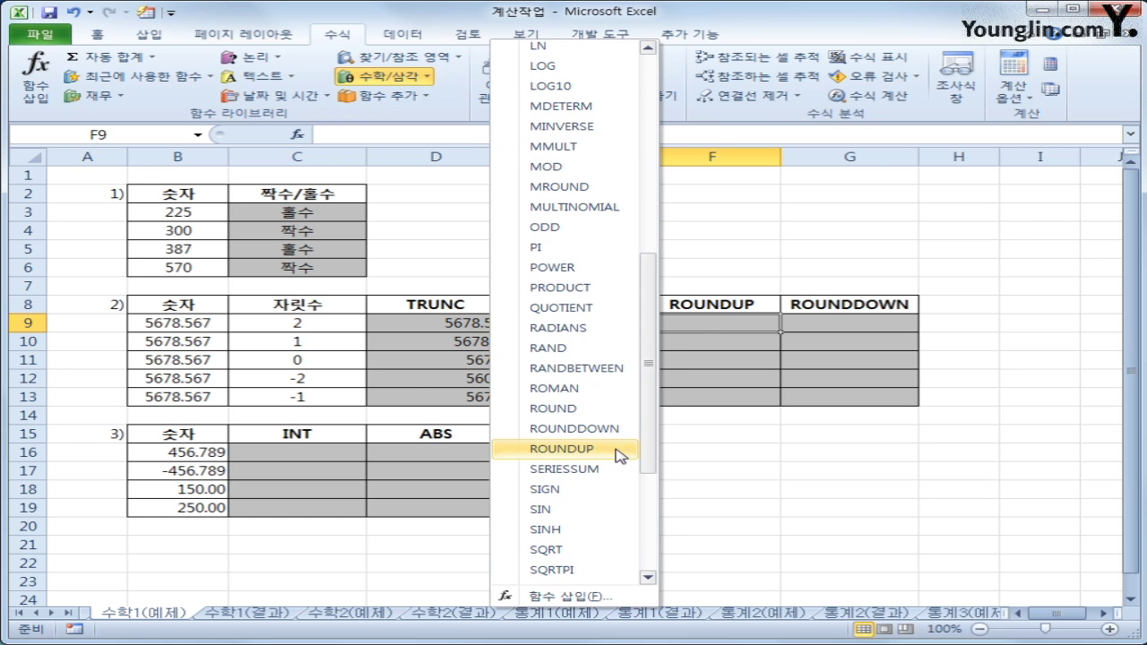
pyautogui.click(624, 449)
pyautogui.click(204, 315)
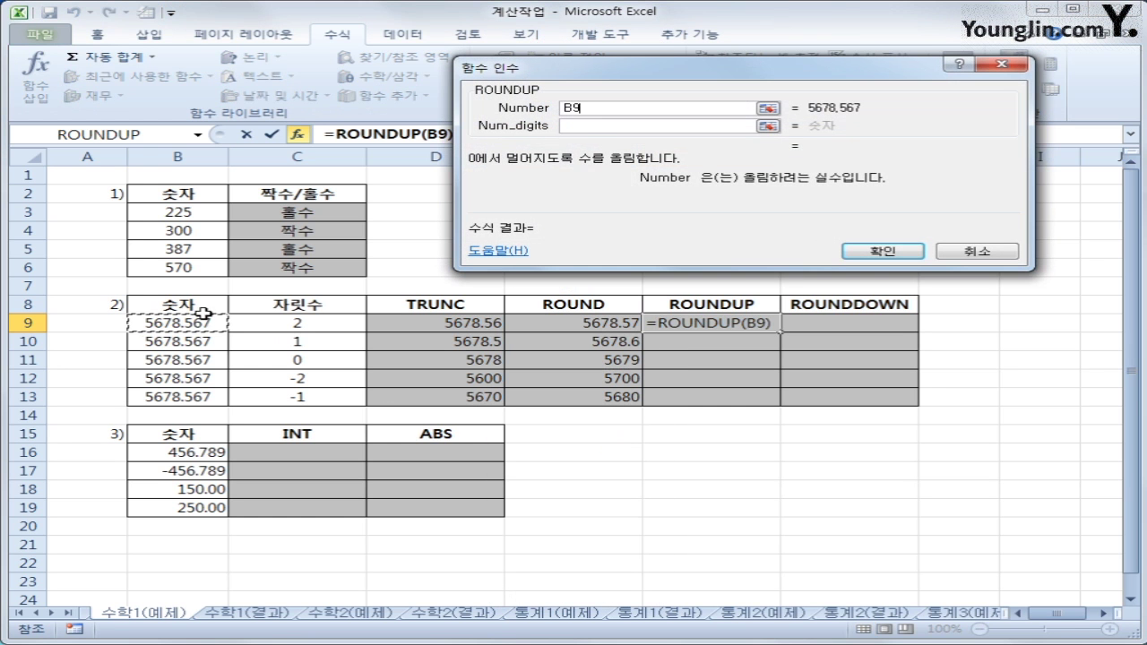
pyautogui.click(584, 125)
pyautogui.click(313, 325)
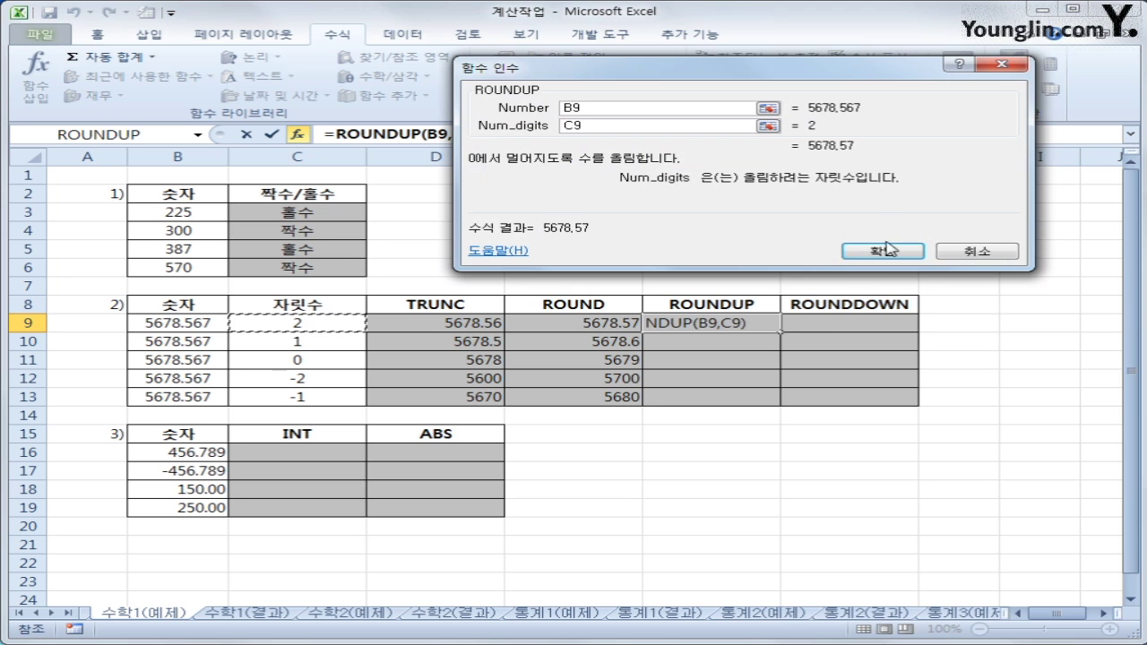
pyautogui.click(882, 251)
pyautogui.moveTo(781, 334); pyautogui.dragTo(776, 405)
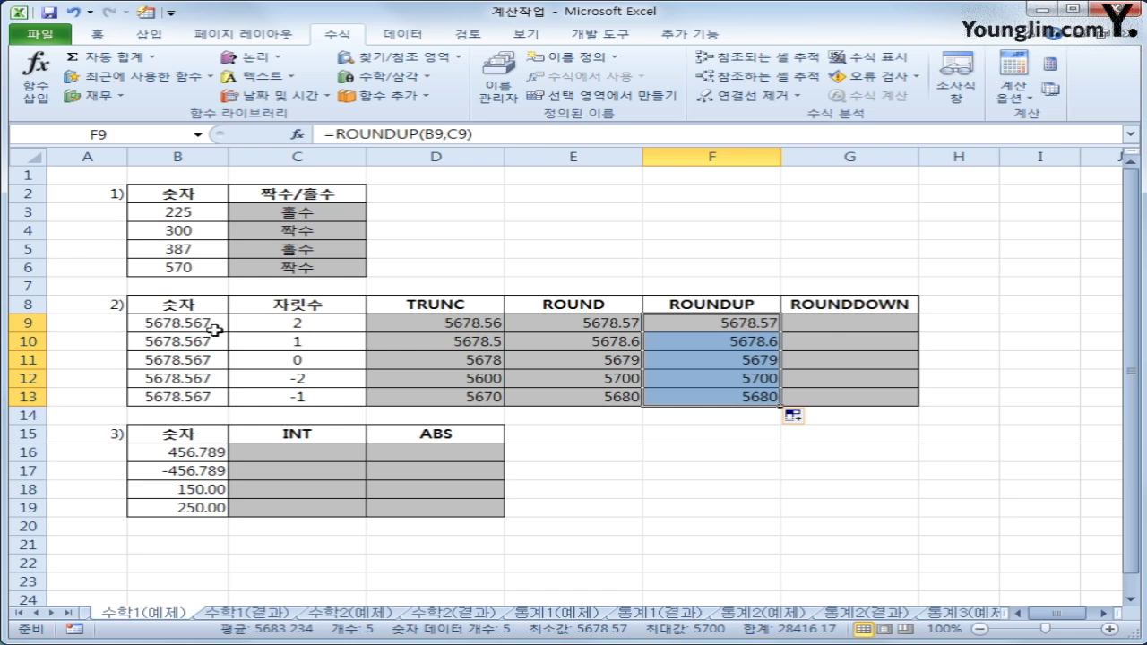
pyautogui.click(726, 322)
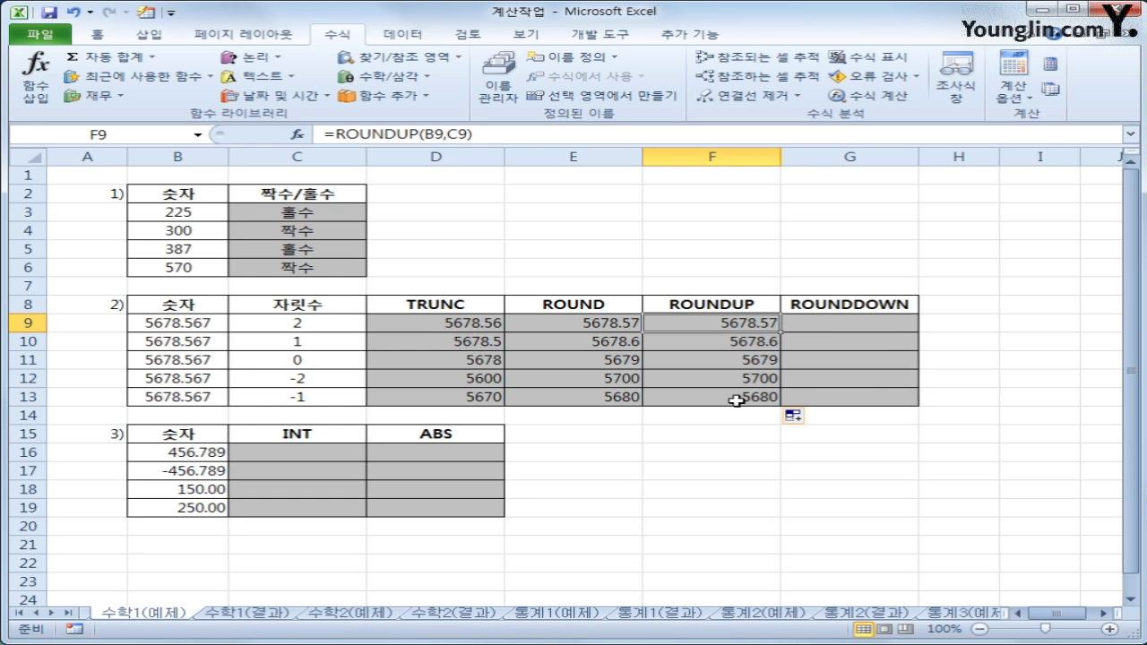
# Insert a ROUNDDOWN function in G9 with B9 as the Number and C9 as Num_digits, and fill it down to G13.
pyautogui.click(868, 319)
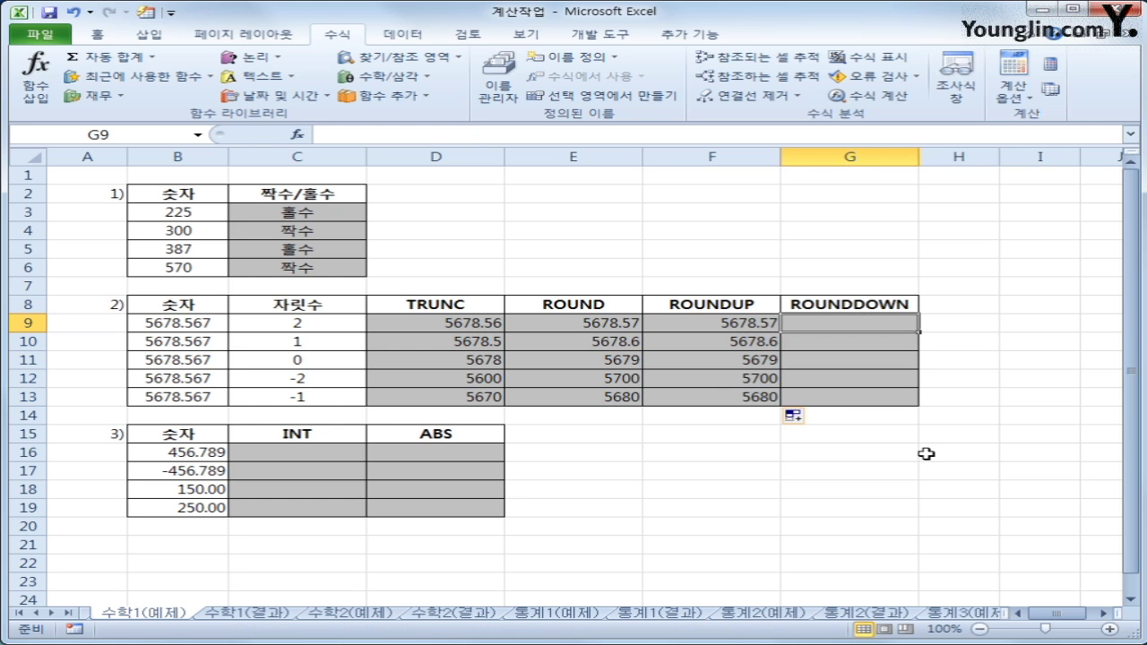
pyautogui.click(403, 76)
pyautogui.moveTo(648, 238); pyautogui.dragTo(653, 448)
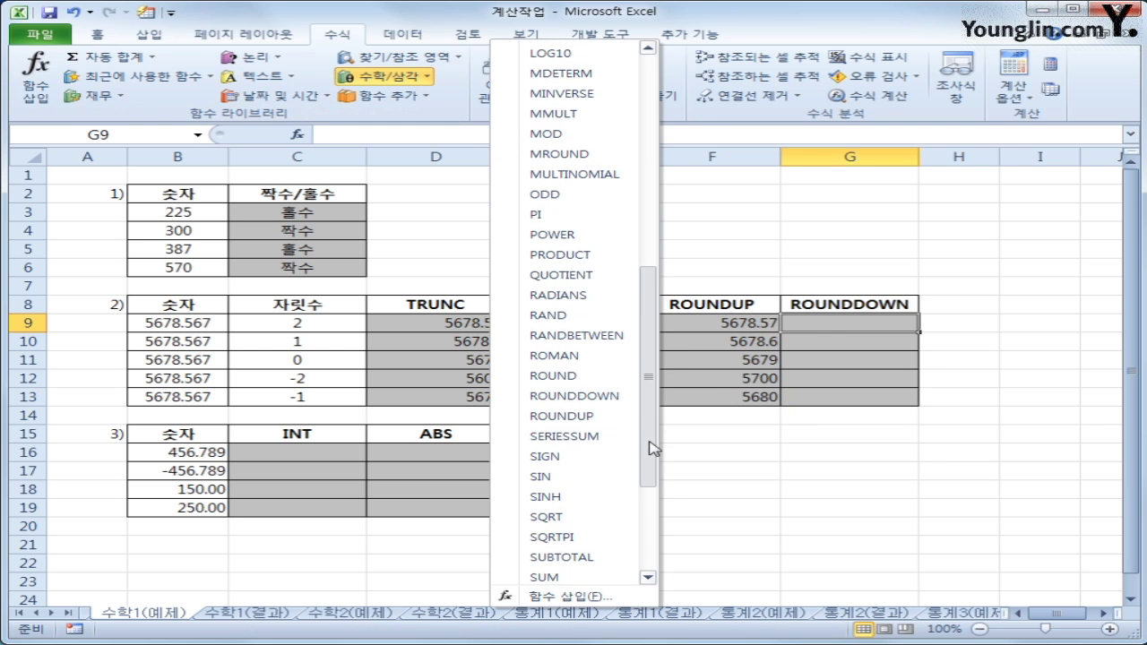
pyautogui.click(605, 396)
pyautogui.click(218, 324)
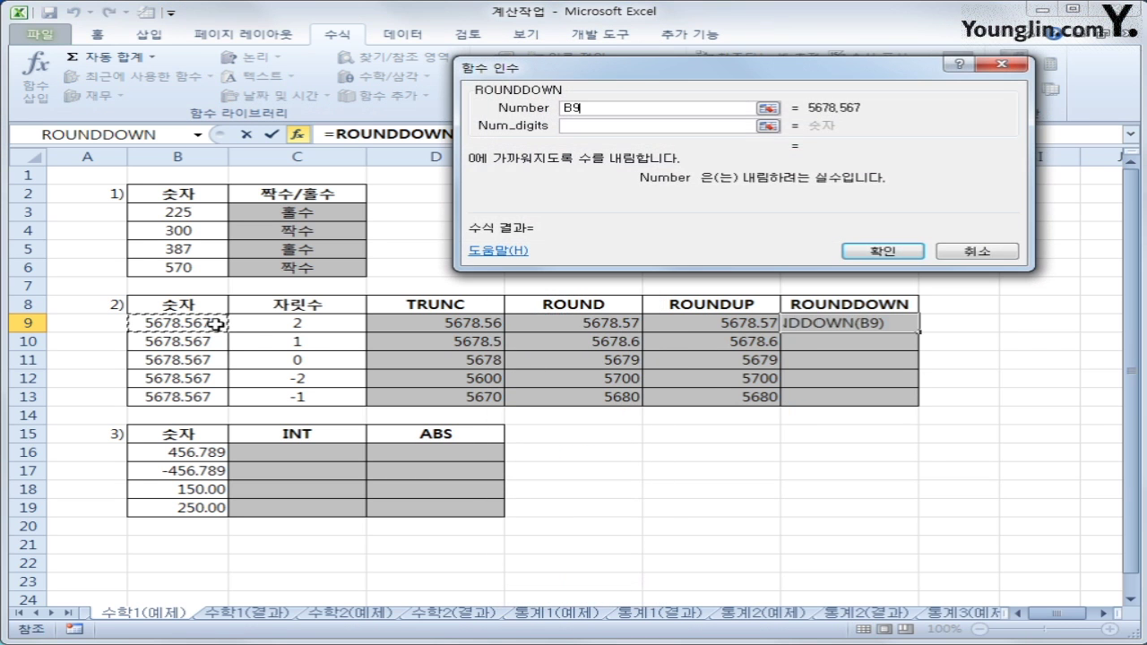
pyautogui.click(658, 126)
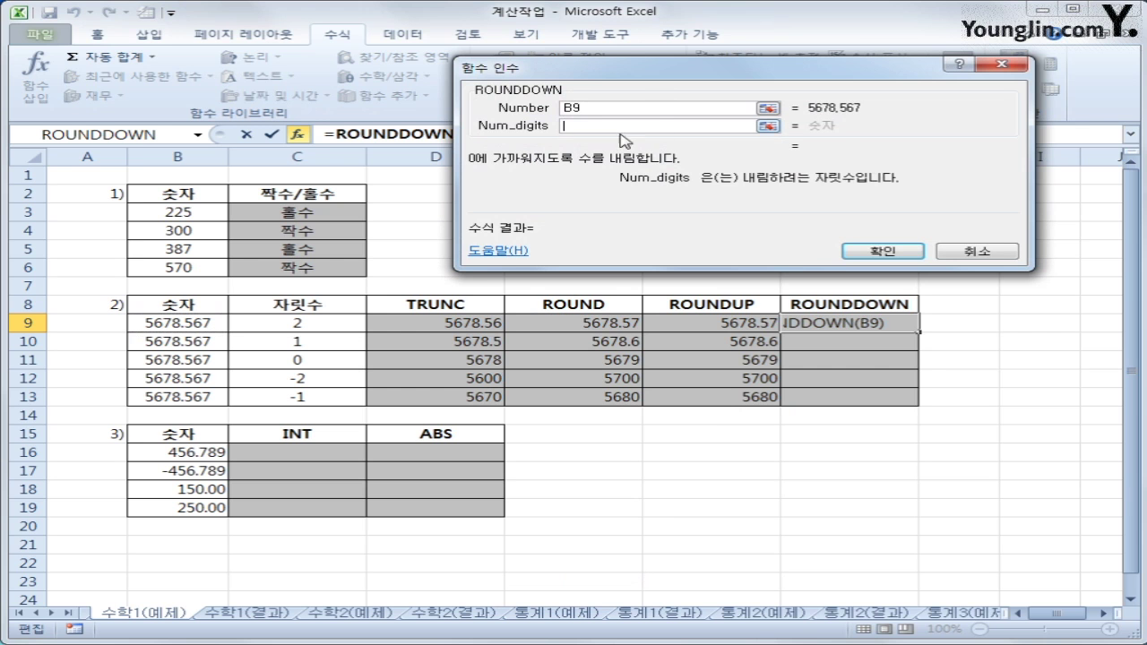
pyautogui.click(349, 313)
pyautogui.click(863, 254)
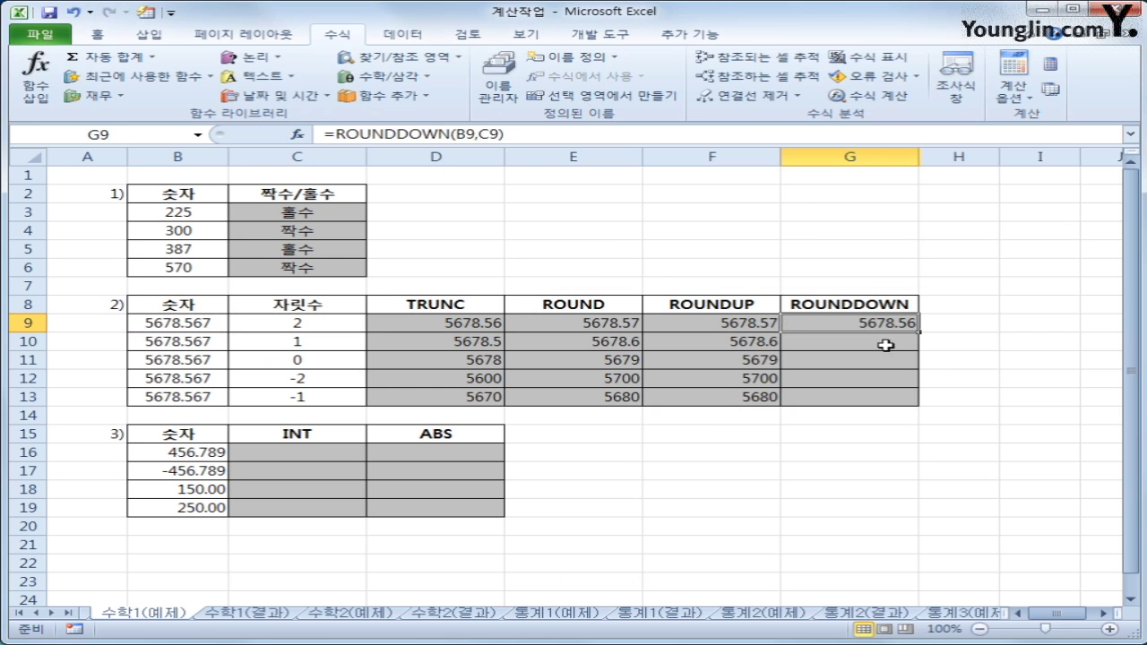
pyautogui.moveTo(917, 331); pyautogui.dragTo(914, 409)
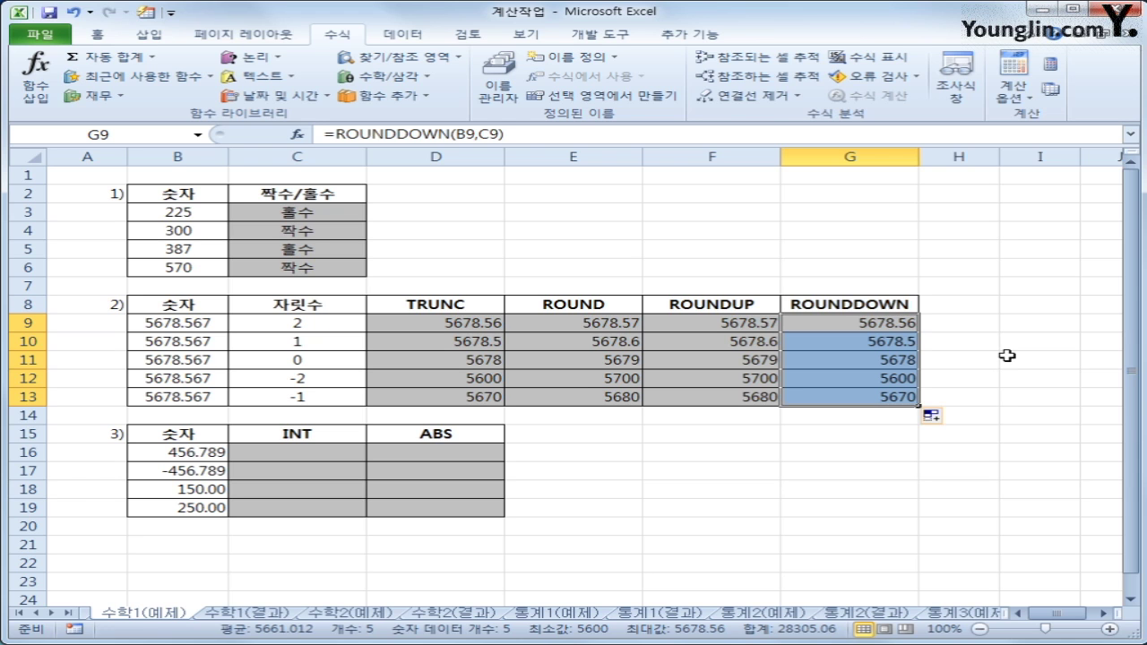
# Review the numbers in B16:B19 and the INT and ABS columns of the third table.
pyautogui.moveTo(205, 453); pyautogui.dragTo(207, 508)
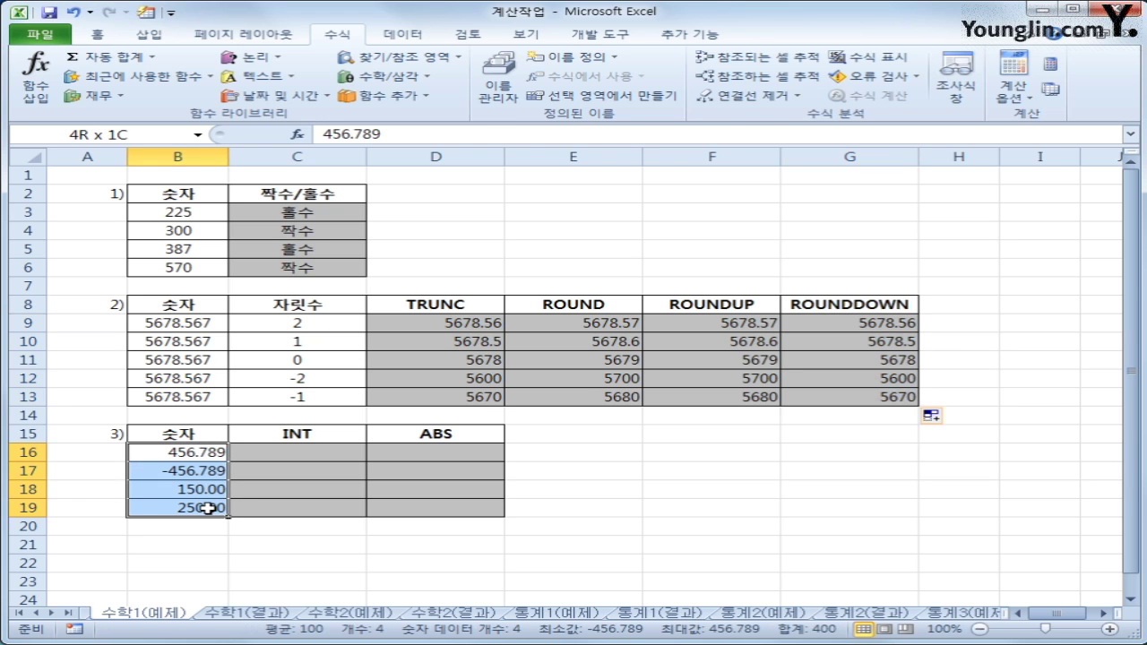
pyautogui.click(282, 450)
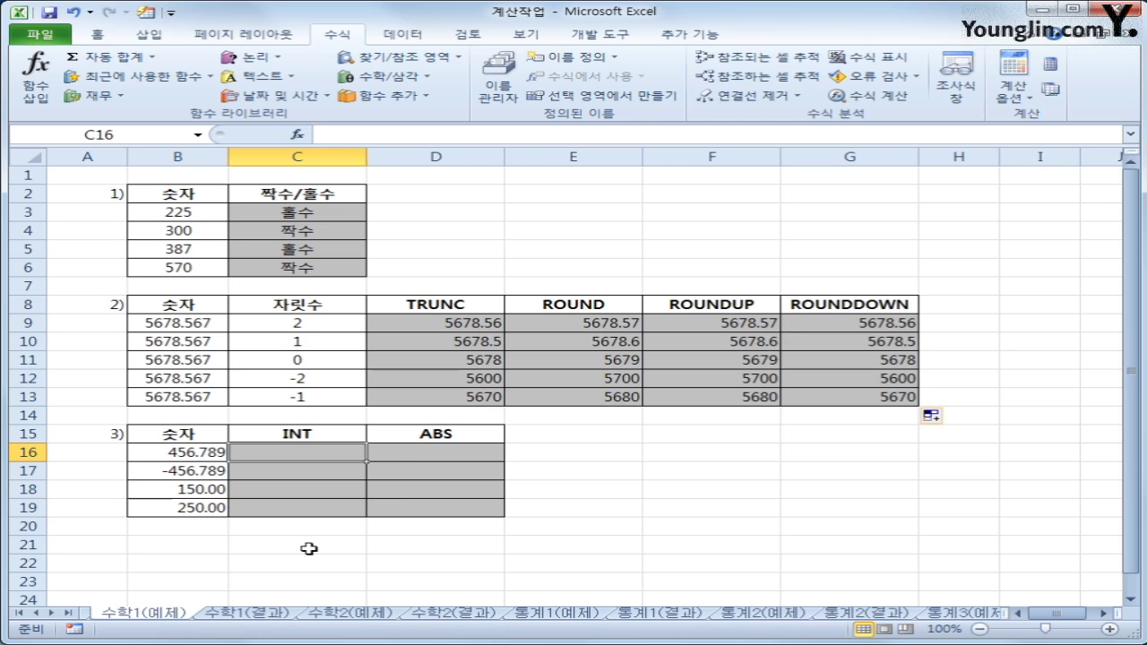
pyautogui.click(414, 455)
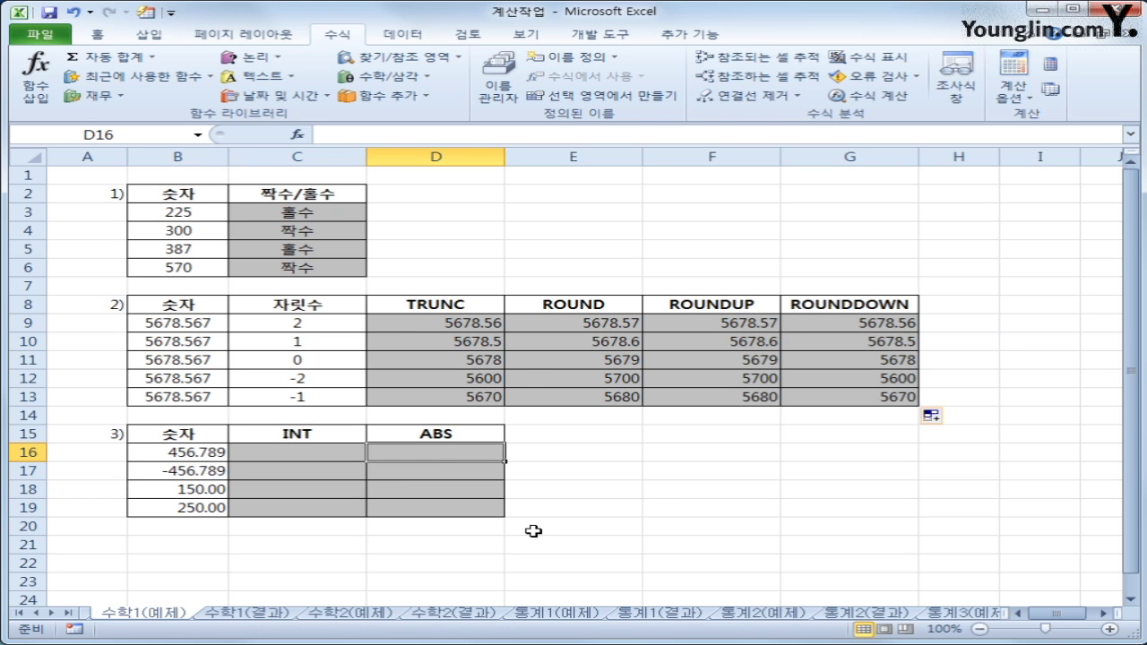
pyautogui.click(327, 467)
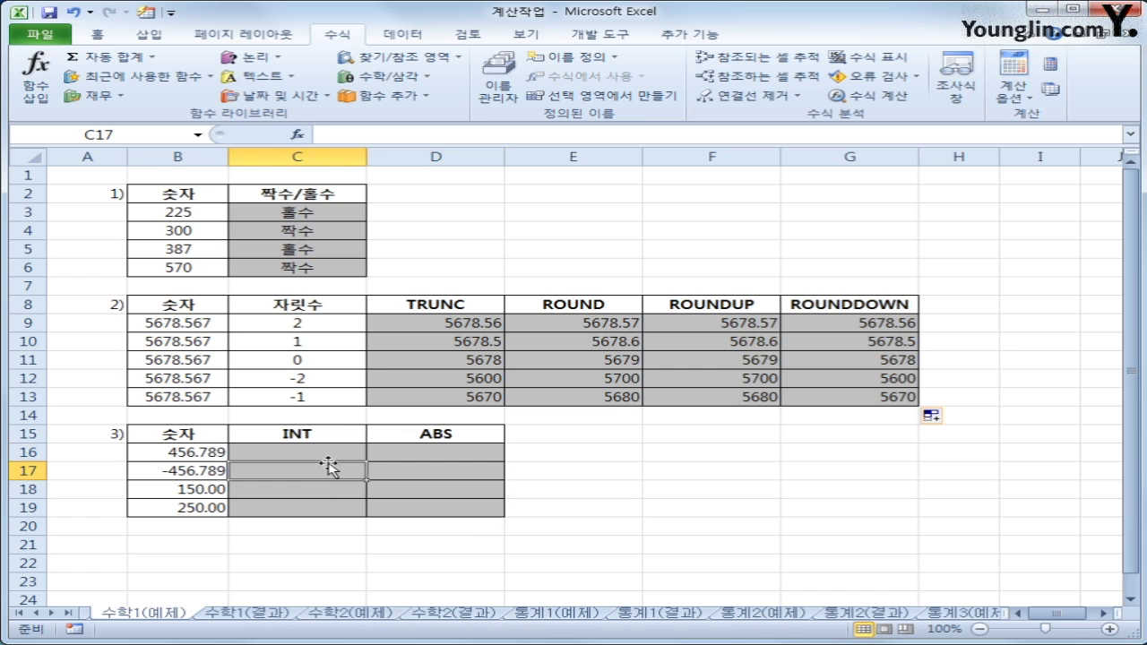
# Insert an INT function in cell C16 with B16 as the Number and fill it down to C19.
pyautogui.click(325, 452)
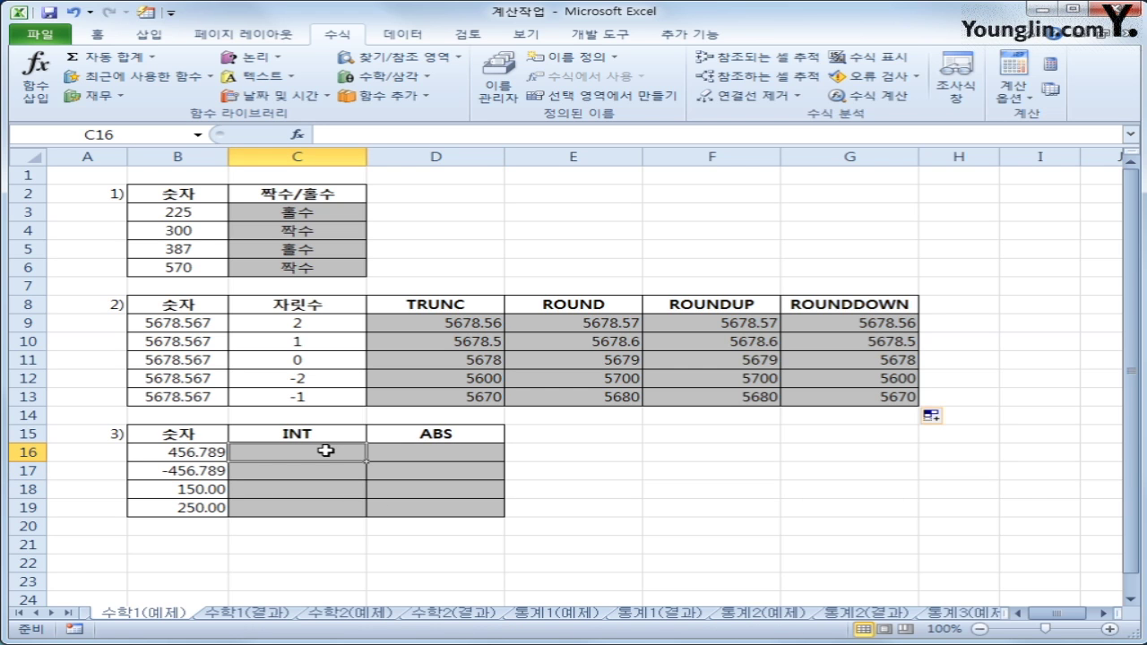
pyautogui.click(397, 79)
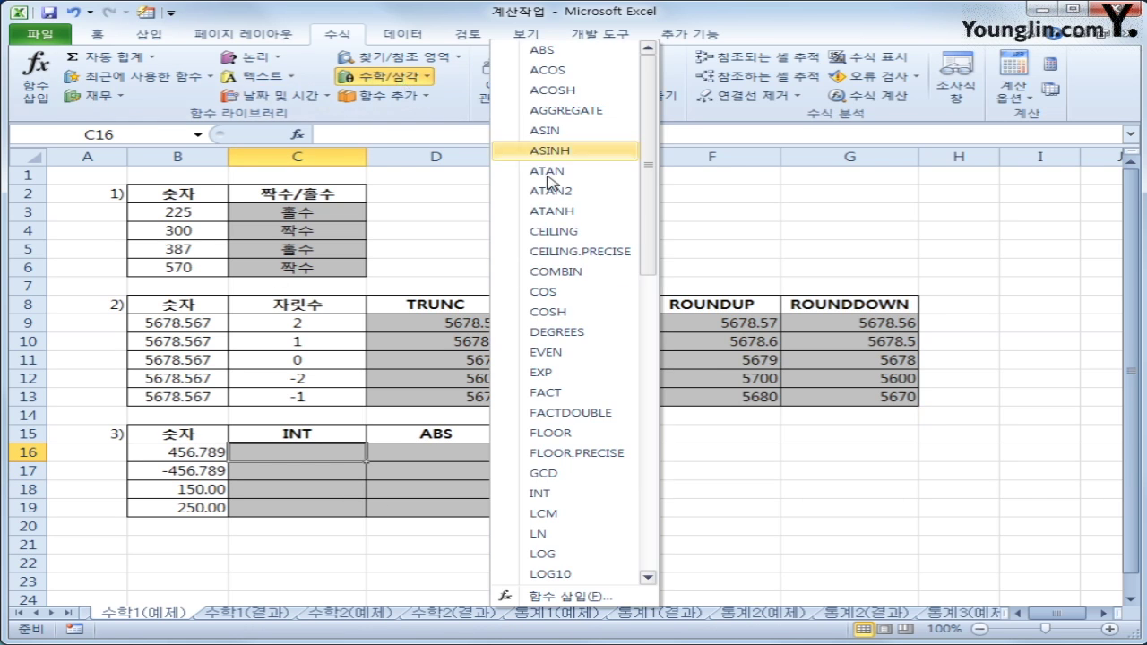
pyautogui.scroll(-3, 643, 222)
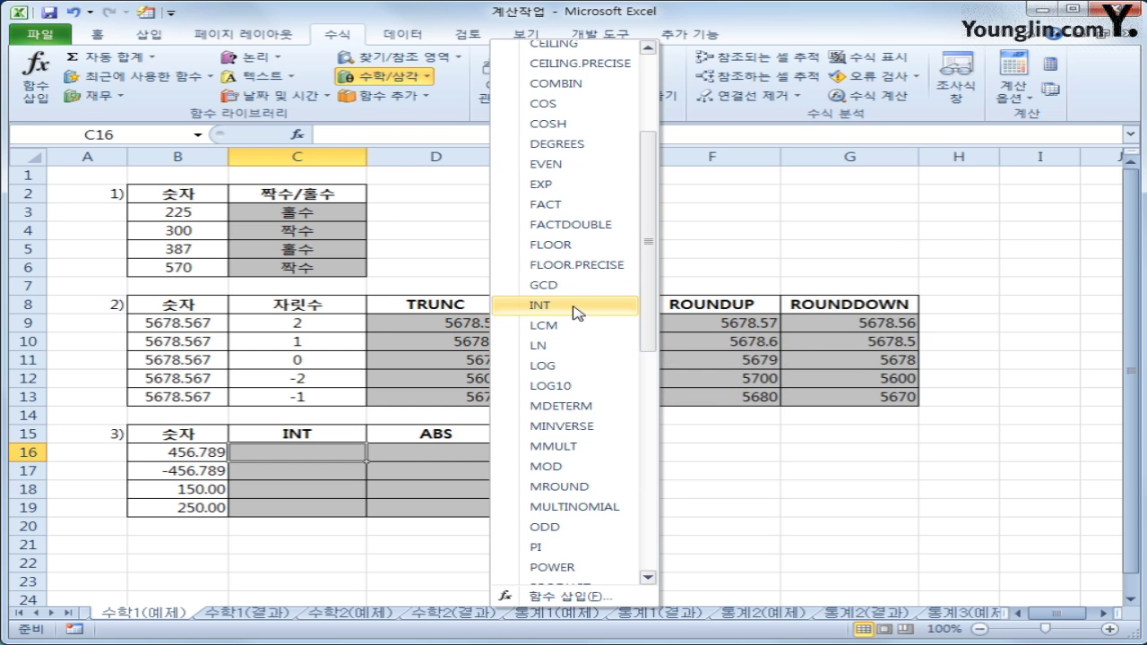
pyautogui.click(576, 313)
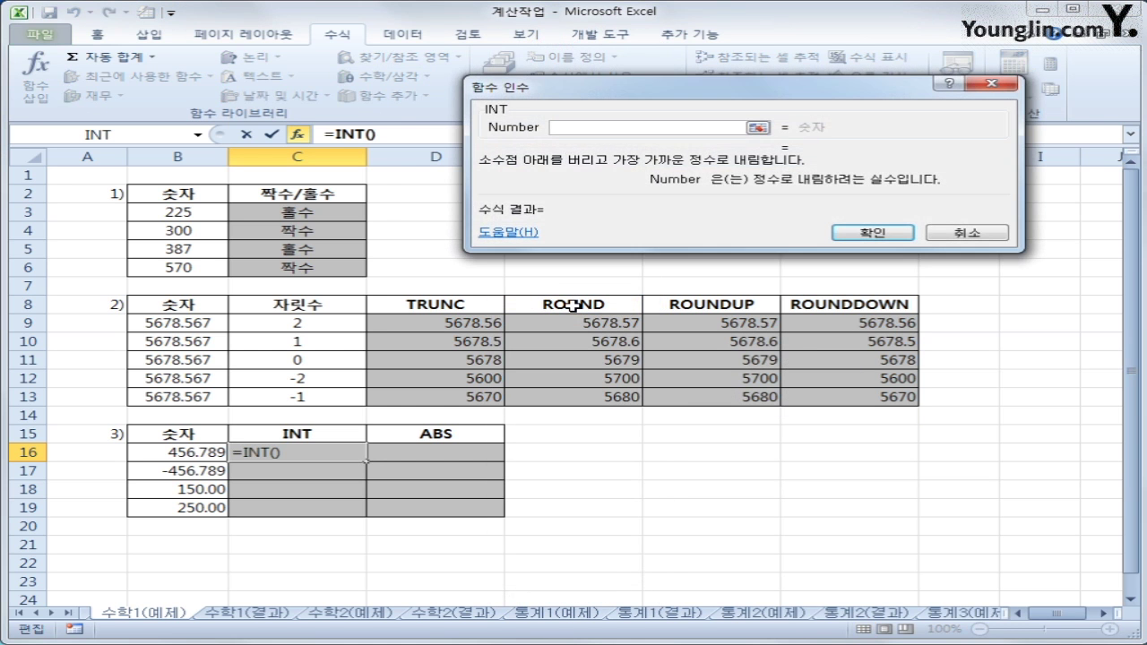
pyautogui.click(160, 454)
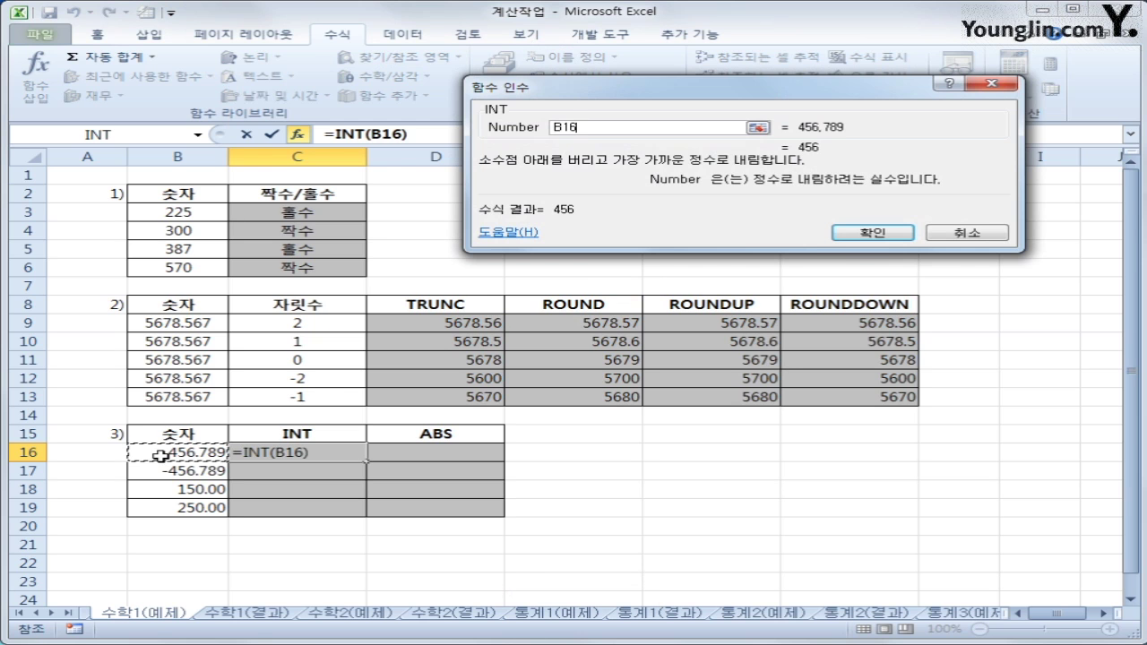
pyautogui.click(862, 234)
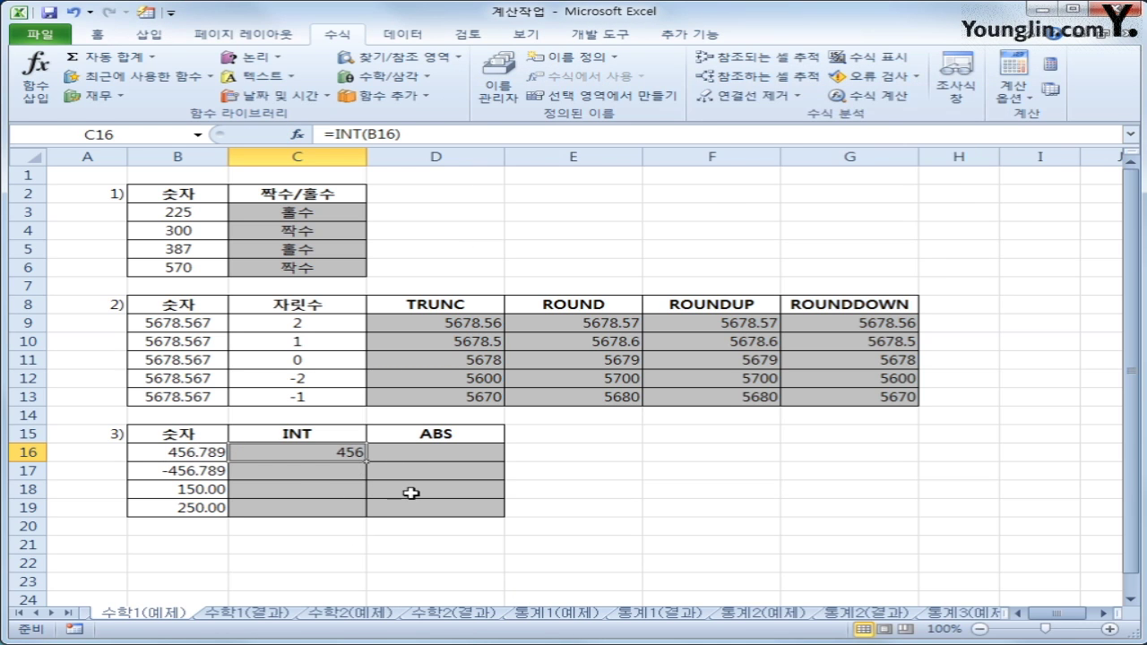
pyautogui.moveTo(366, 461); pyautogui.dragTo(366, 518)
pyautogui.click(397, 568)
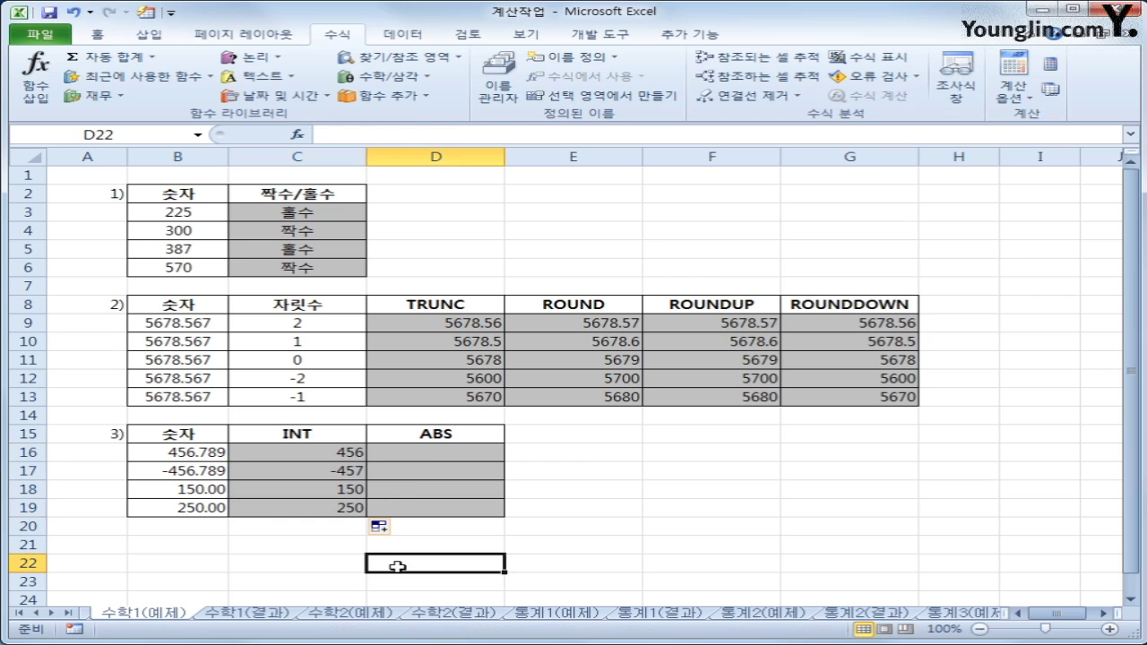
# Insert an ABS function in D16 with B16 as the Number, fill it down to D19 and check the result in D17.
pyautogui.click(423, 453)
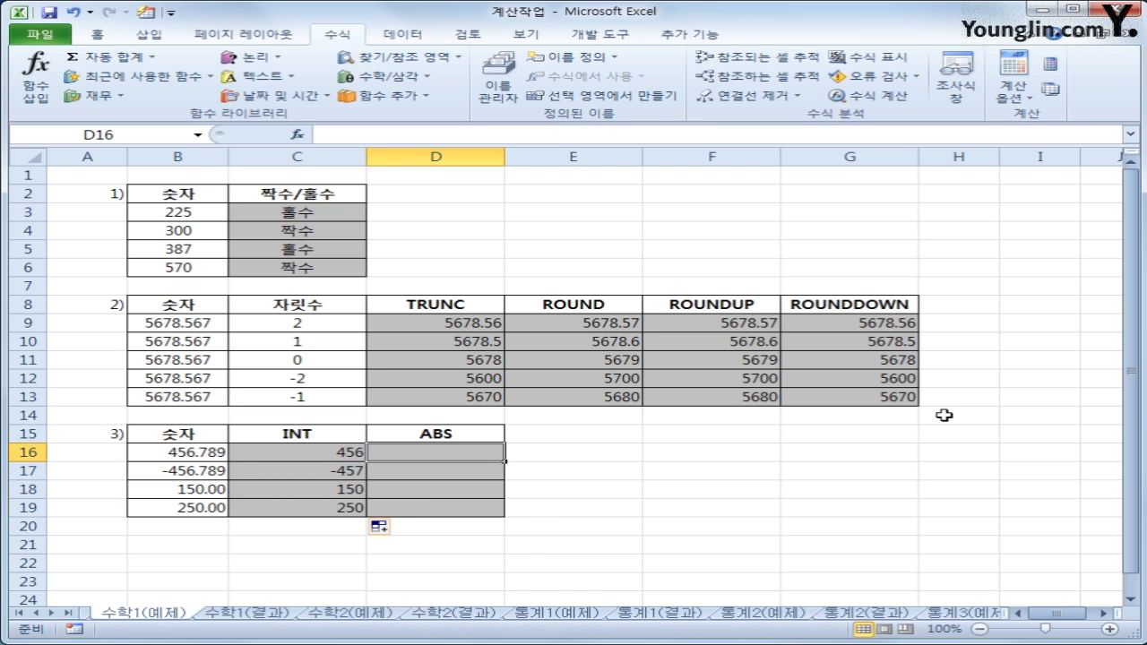
pyautogui.click(384, 76)
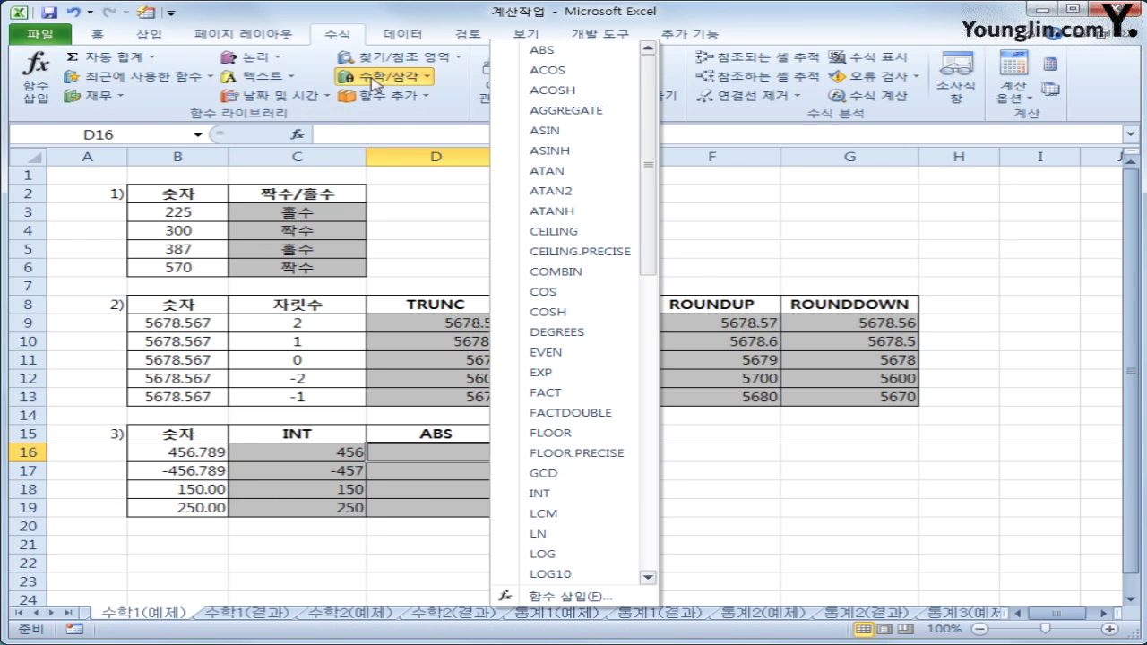
pyautogui.click(585, 53)
pyautogui.click(172, 458)
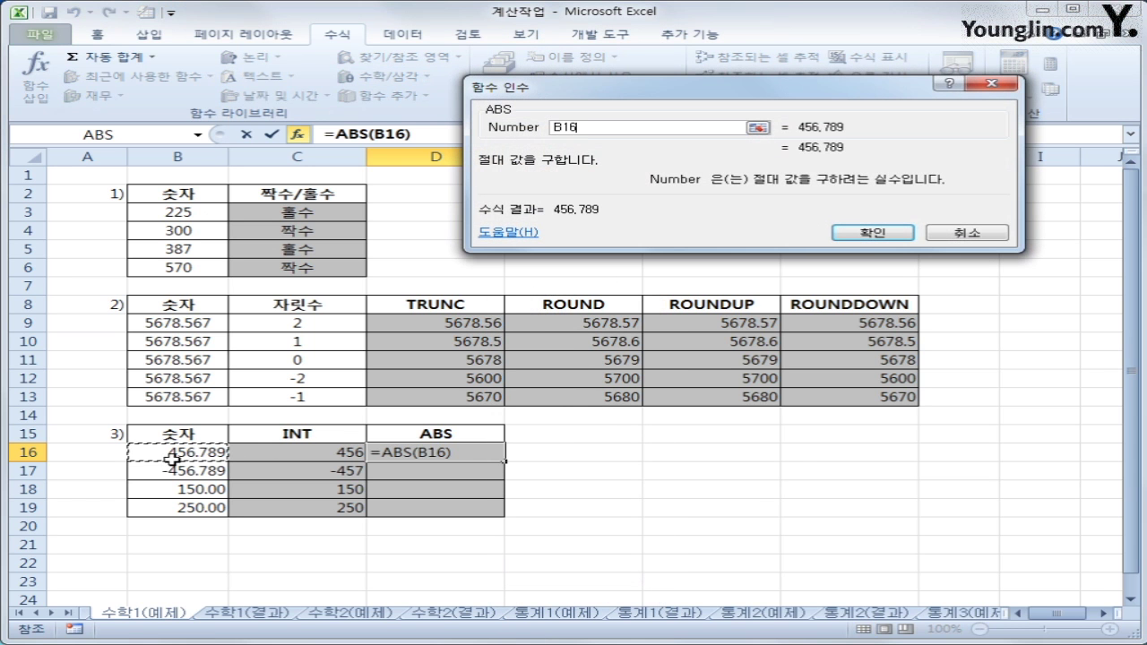
pyautogui.click(872, 232)
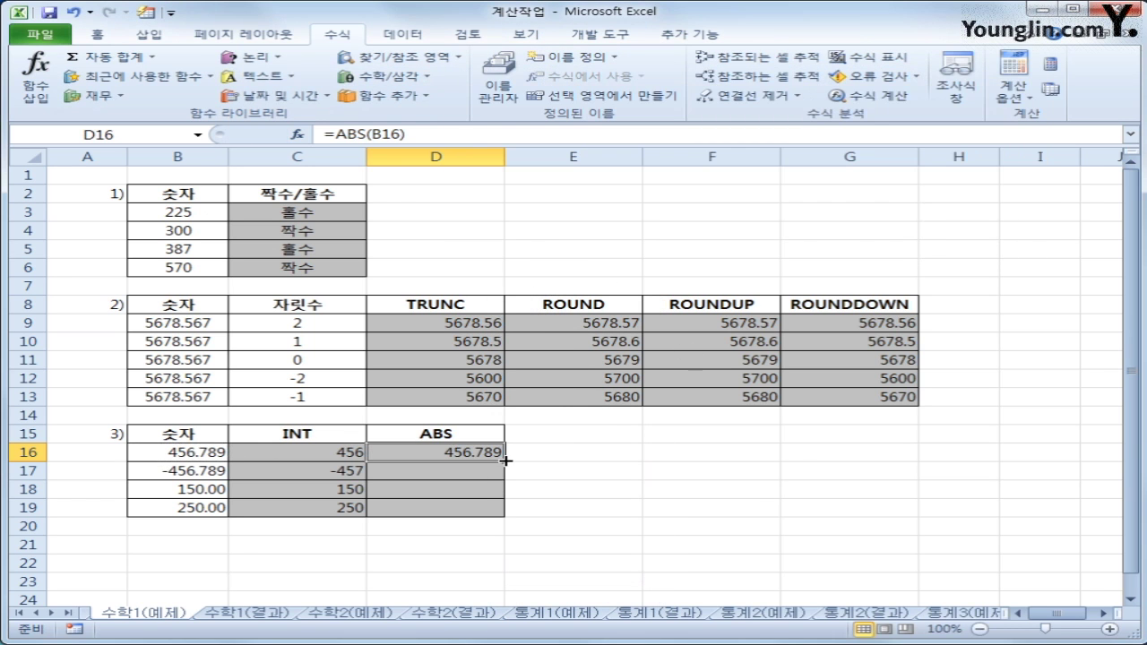
pyautogui.moveTo(506, 460); pyautogui.dragTo(508, 516)
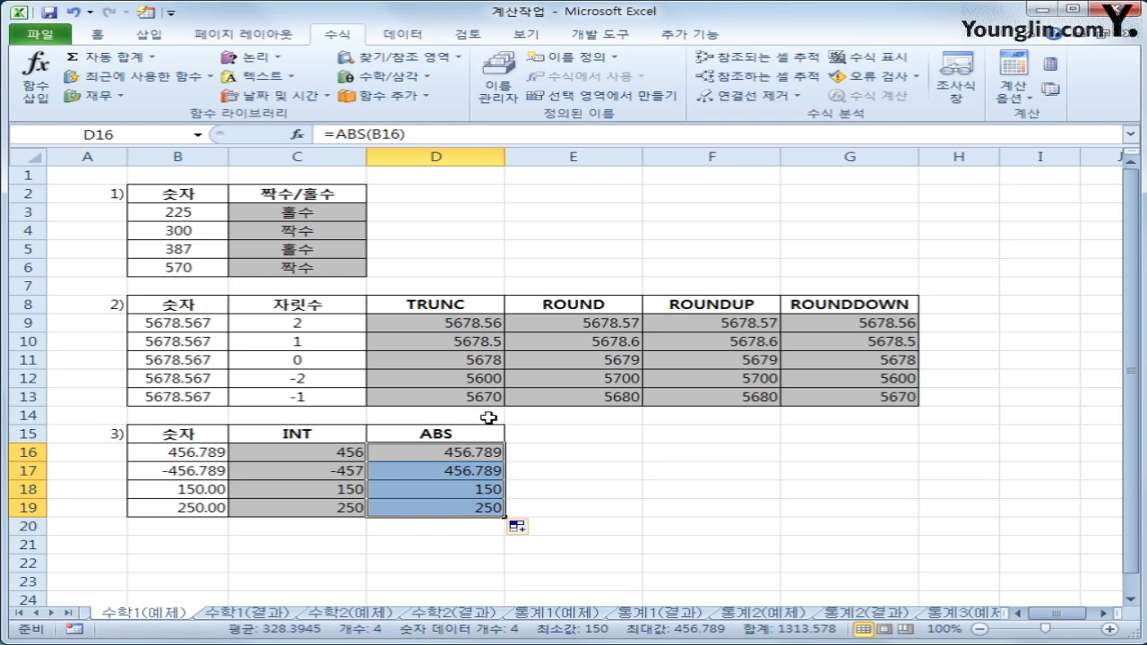
pyautogui.click(468, 473)
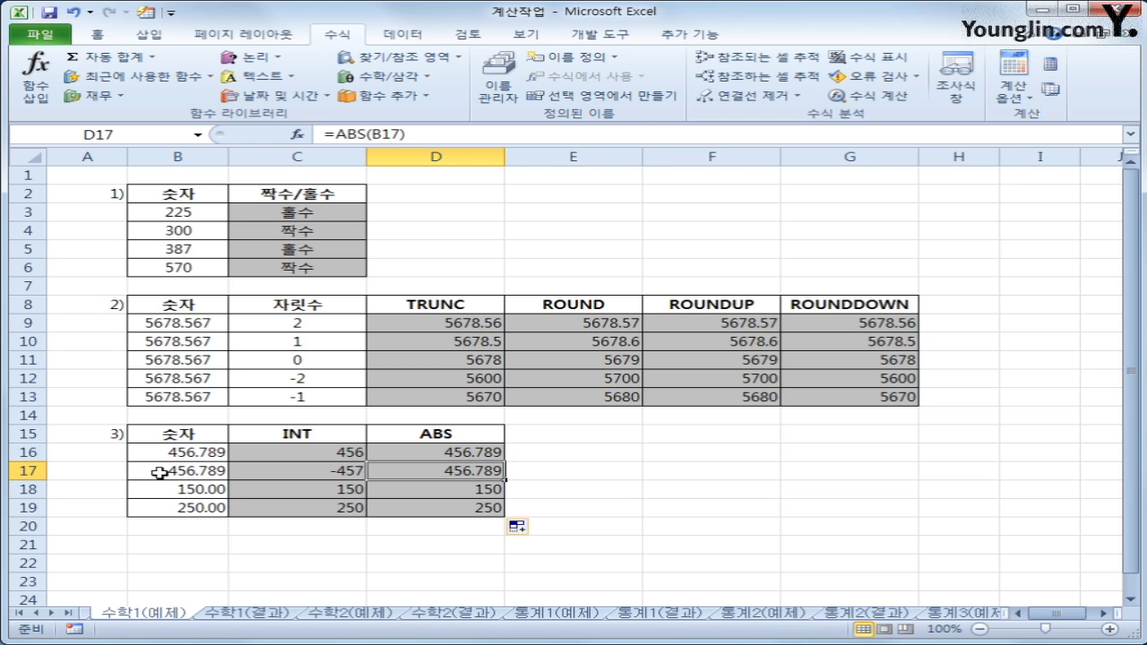
# Open the 수학2(예제) sheet and insert a SQRT function in cell D2 with B2 as the Number.
pyautogui.click(372, 613)
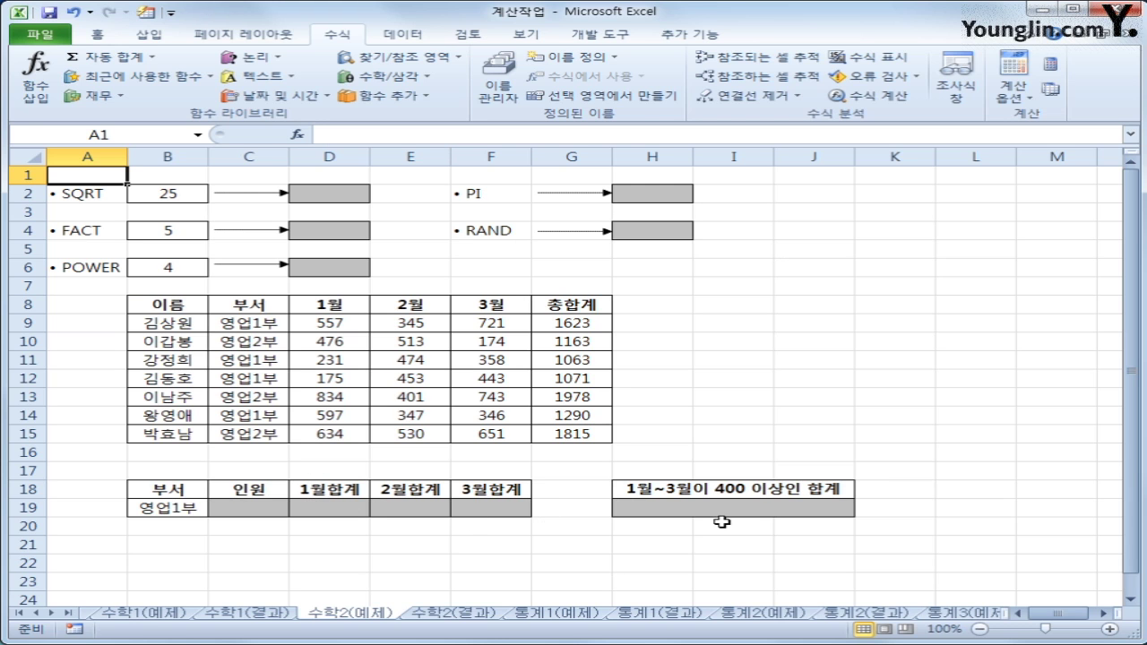
pyautogui.click(347, 194)
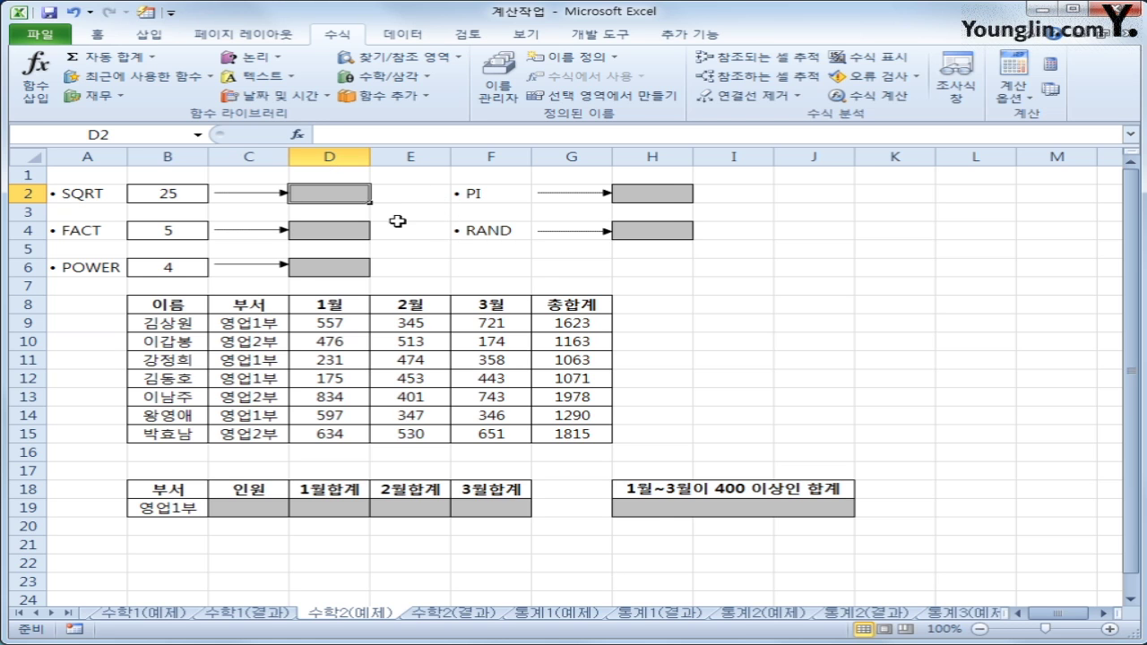
pyautogui.click(381, 78)
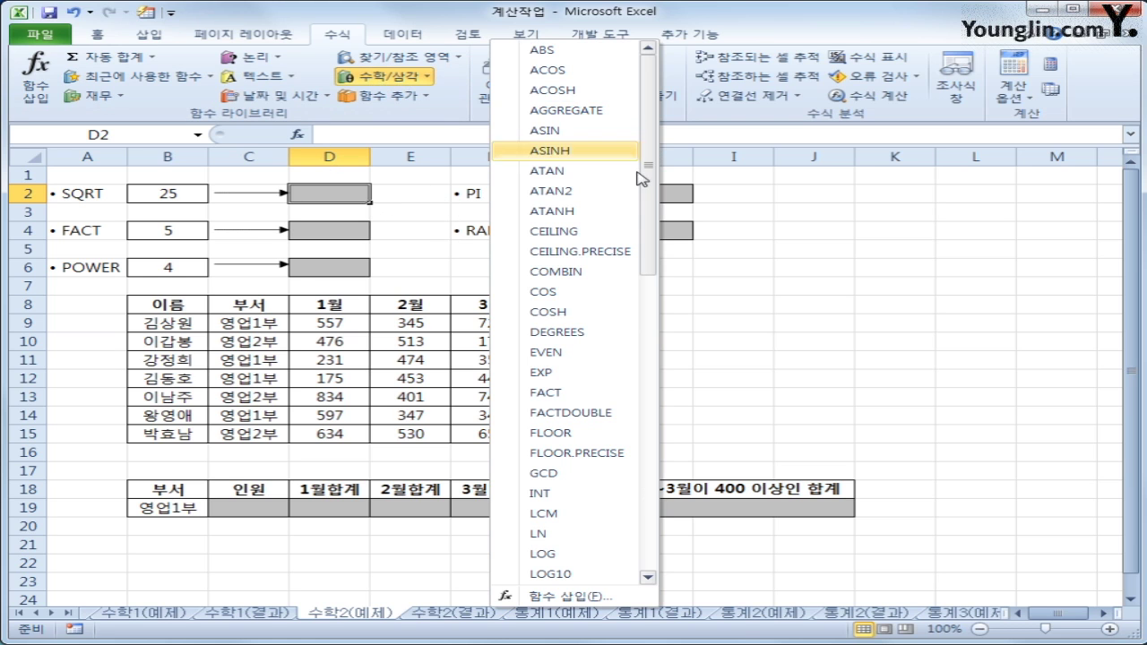
pyautogui.moveTo(653, 215); pyautogui.dragTo(649, 439)
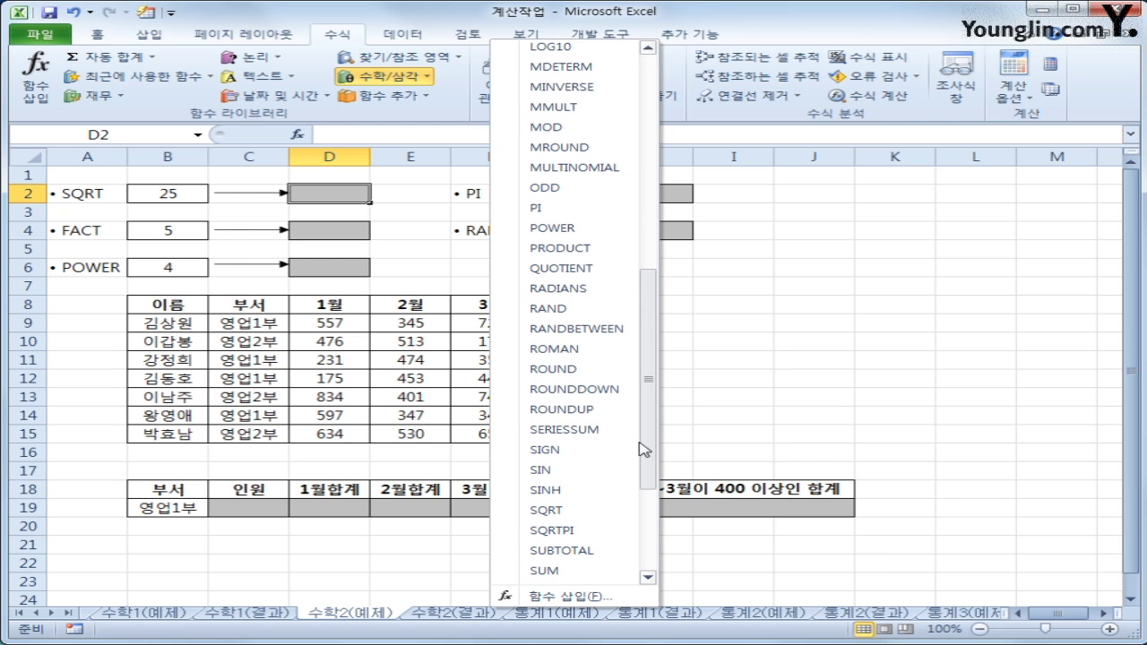
pyautogui.click(598, 510)
pyautogui.click(152, 204)
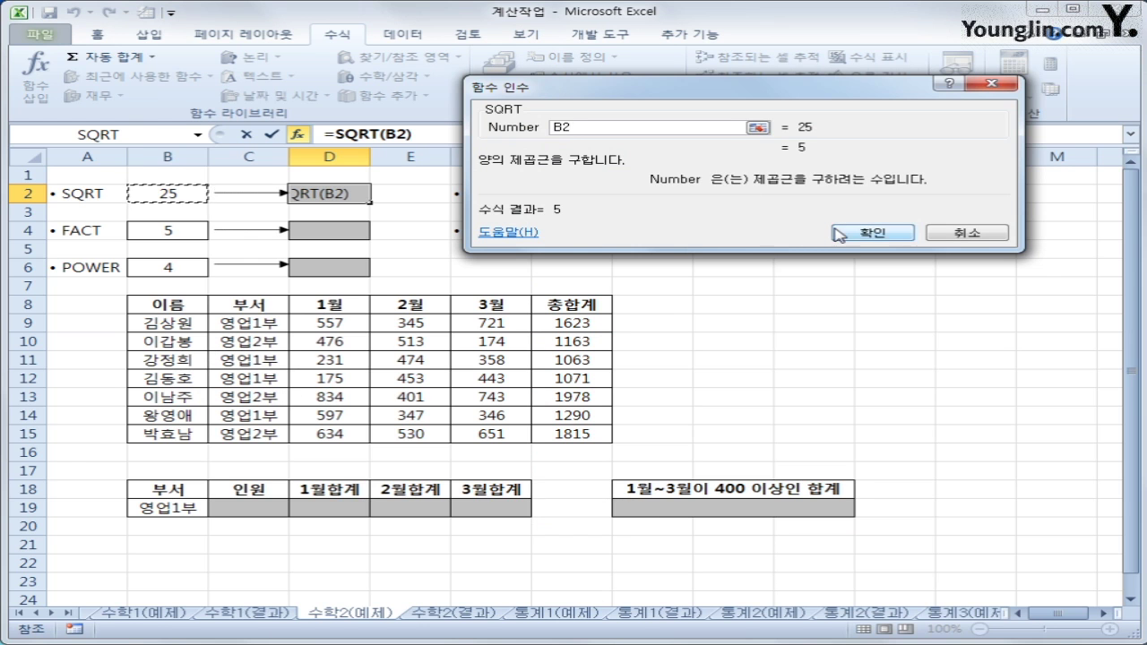
pyautogui.click(872, 232)
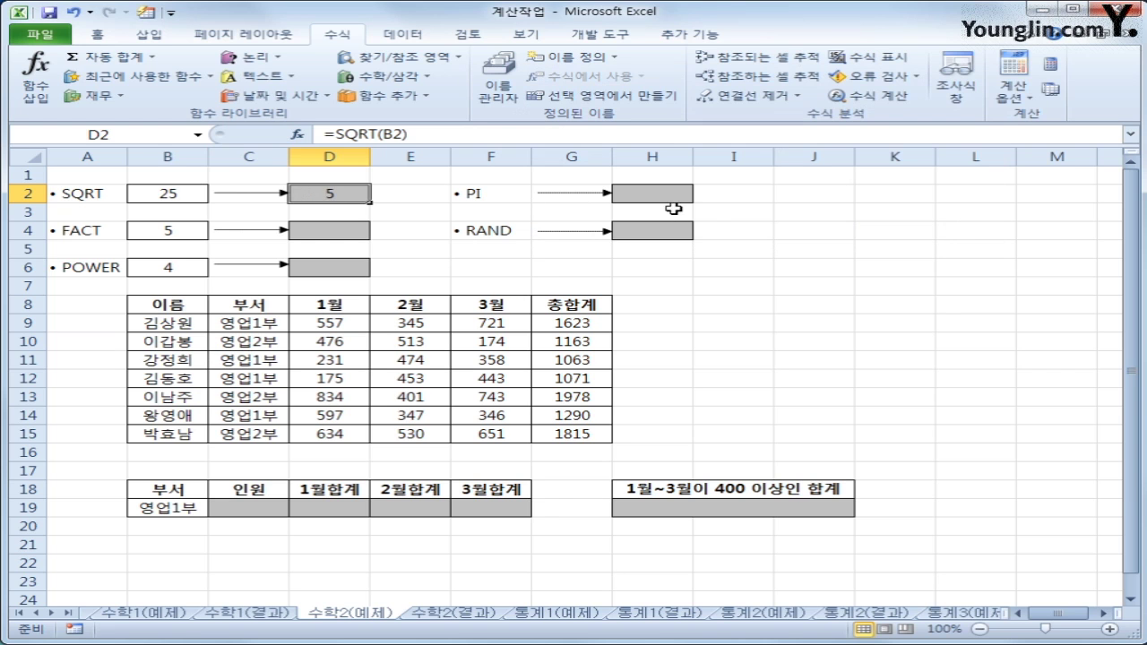
# Insert a PI function in cell H2, next to the PI label.
pyautogui.click(665, 199)
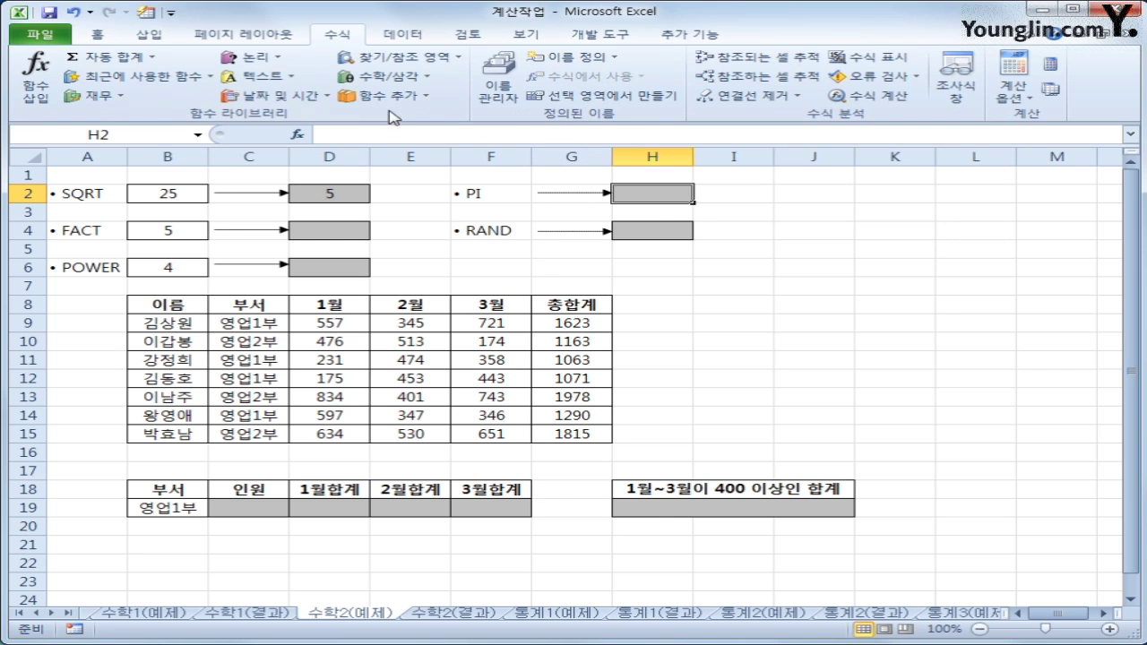
pyautogui.click(394, 79)
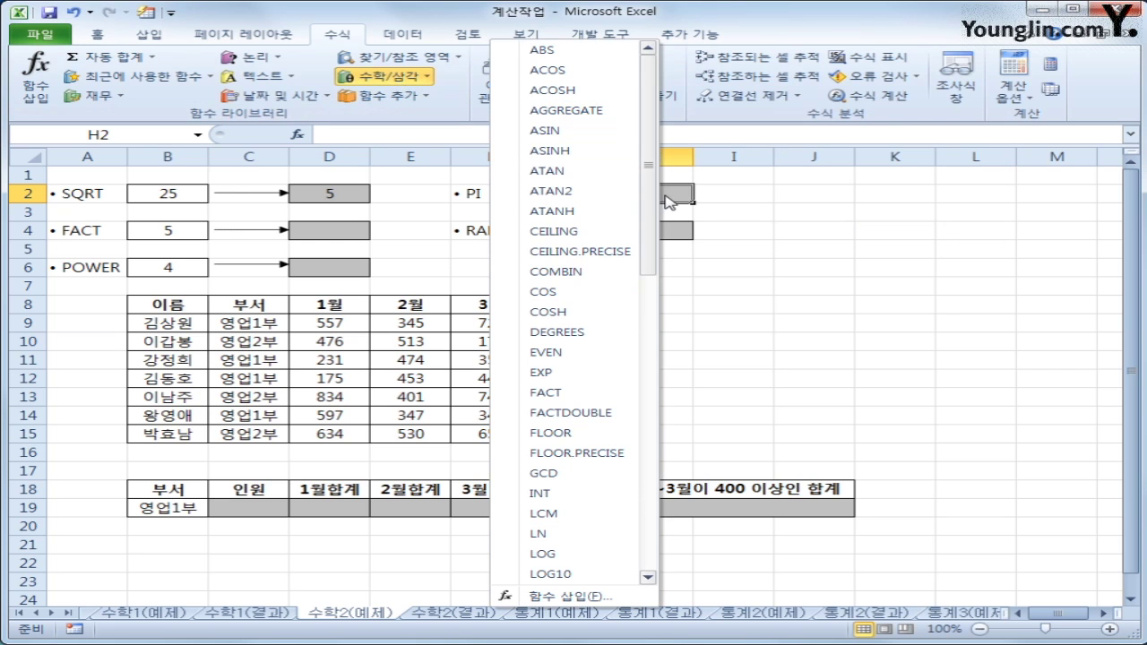
pyautogui.scroll(-6, 627, 269)
pyautogui.click(577, 371)
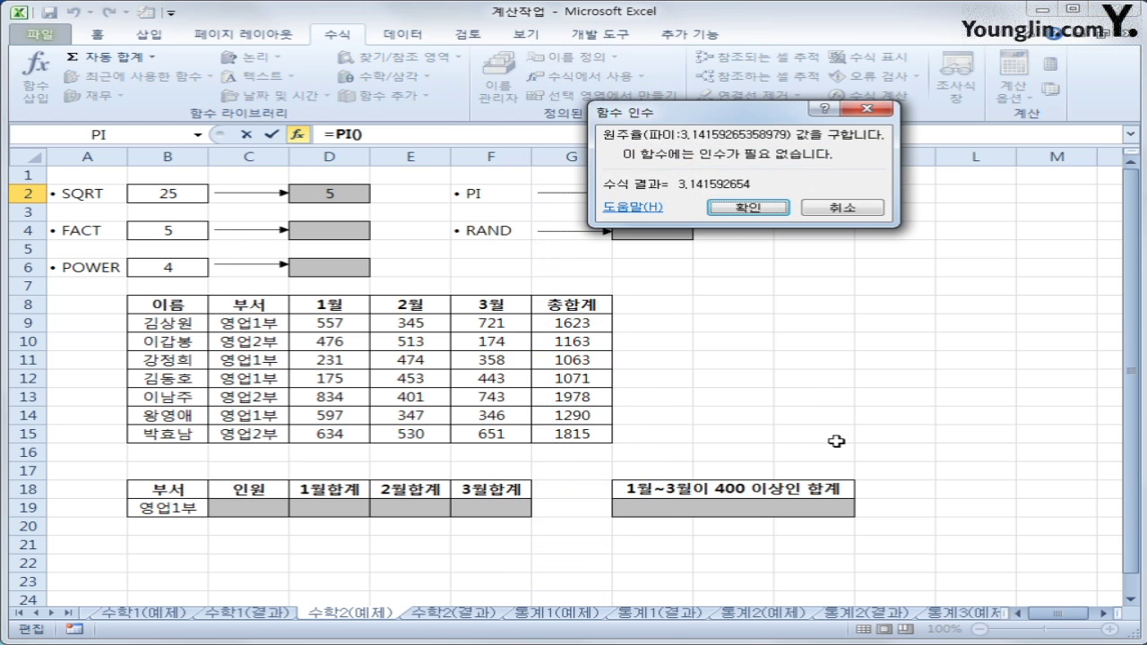
pyautogui.click(778, 211)
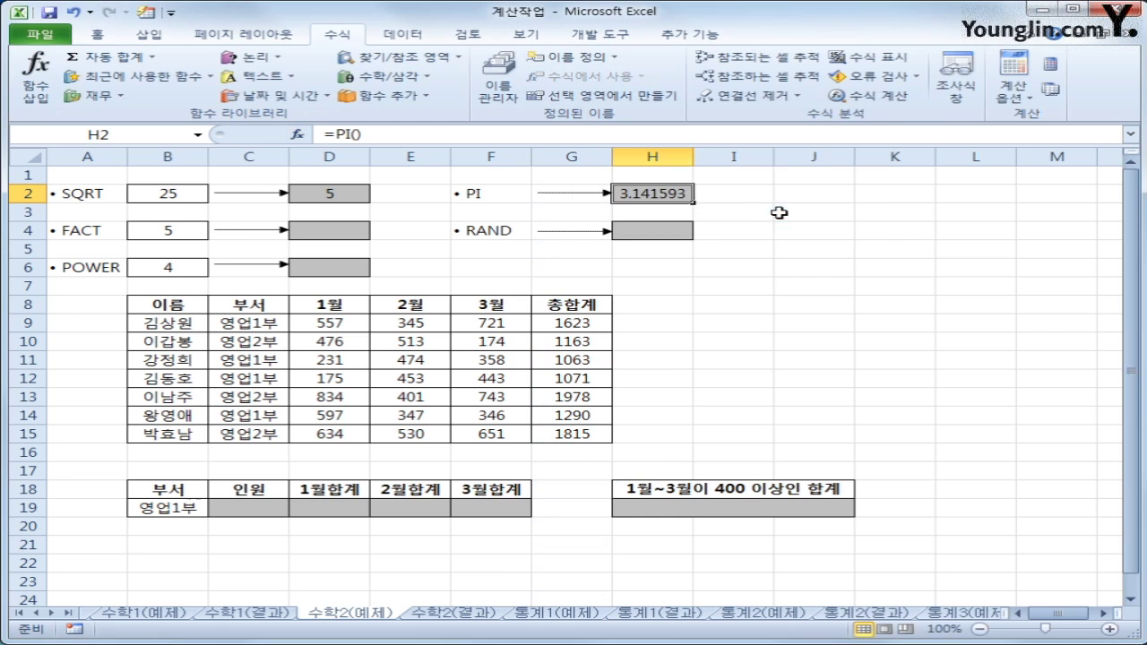
# Start a FACT function in cell D4 from the math functions and give B4 as its Number.
pyautogui.click(341, 229)
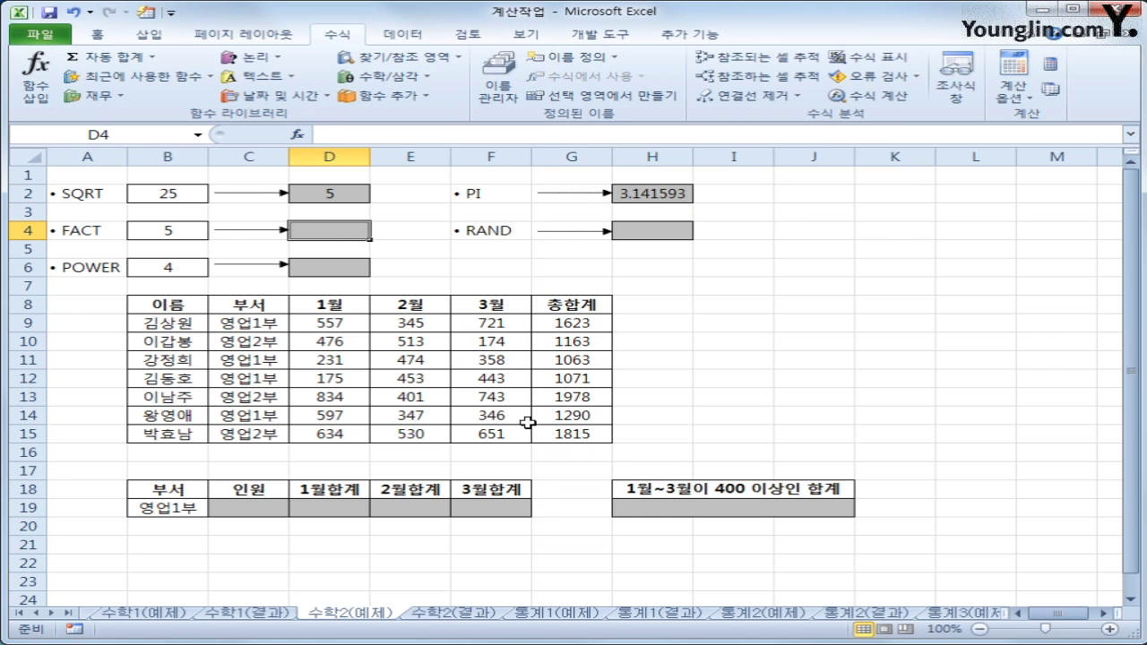
pyautogui.click(381, 78)
pyautogui.moveTo(650, 174); pyautogui.dragTo(662, 307)
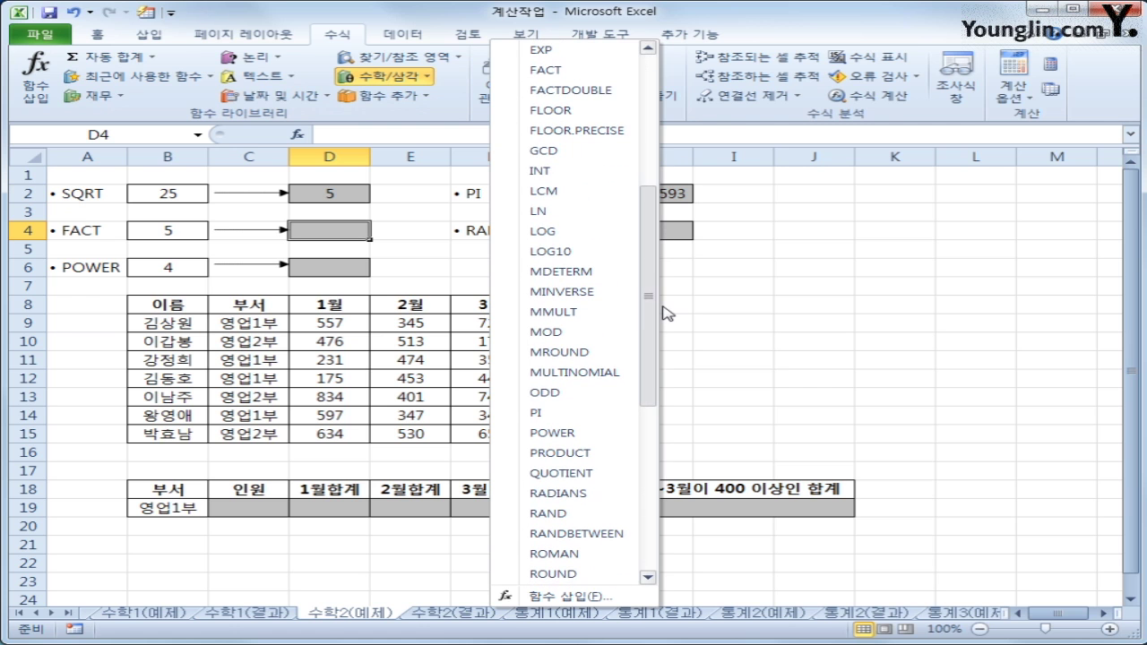
pyautogui.click(582, 72)
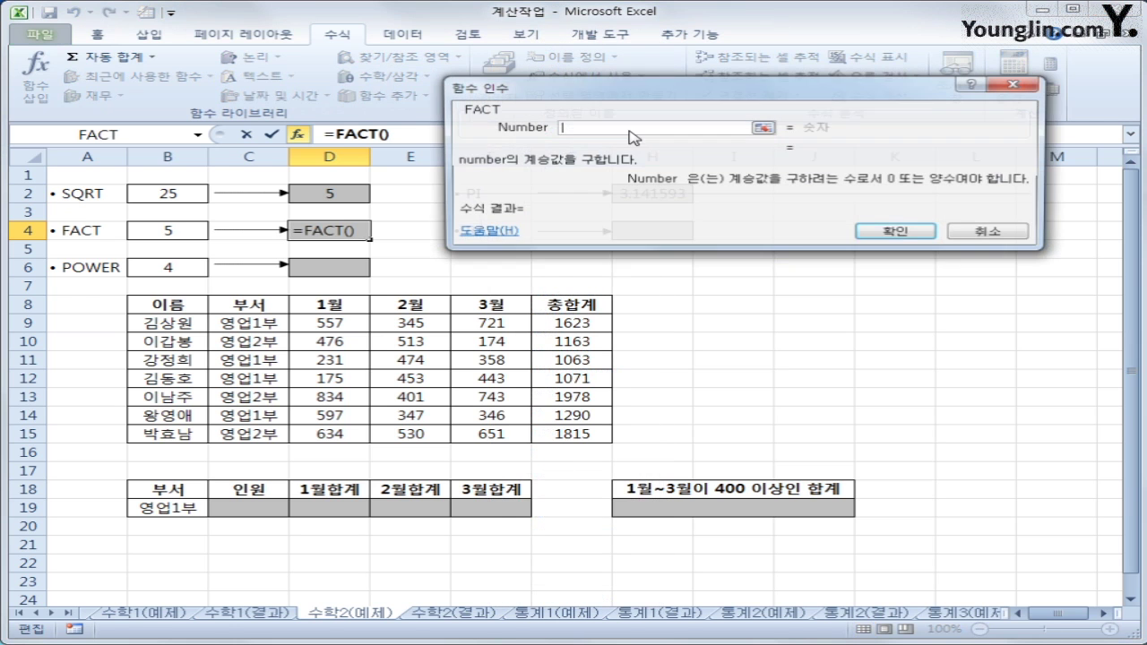
pyautogui.click(179, 233)
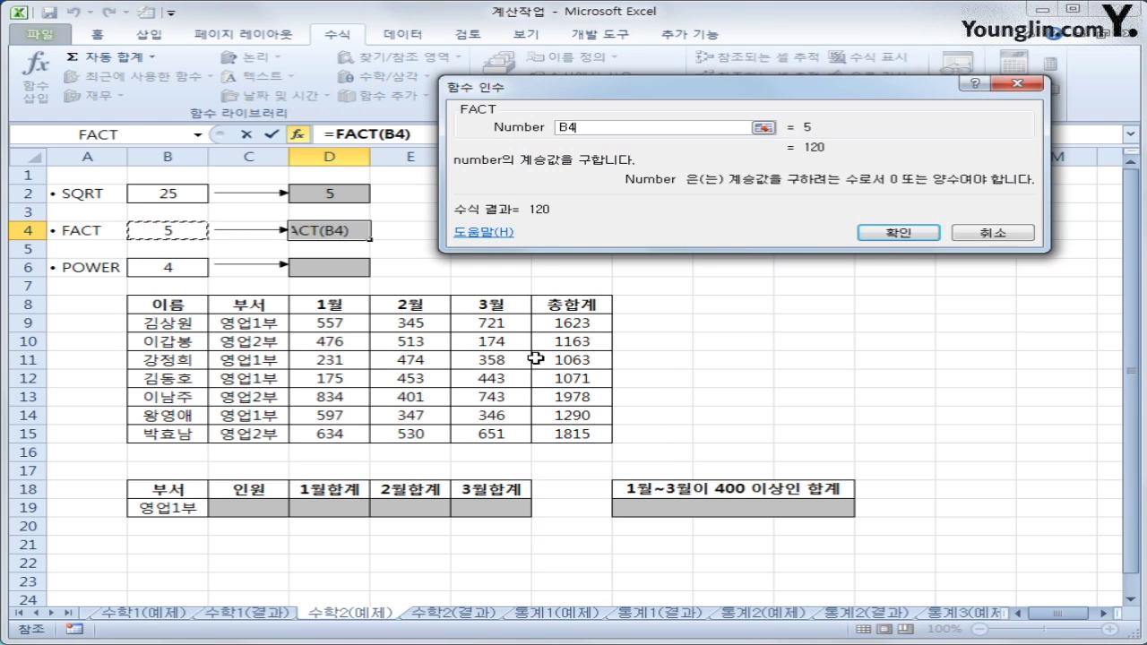
# Handwrite 5 × 4 × 3 × 2 × 1 across the sheet as an on-screen annotation and clear it.
pyautogui.moveTo(421, 354)
pyautogui.mouseDown()
pyautogui.moveTo(429, 428)
pyautogui.moveTo(448, 459)
pyautogui.moveTo(466, 414)
pyautogui.moveTo(536, 428)
pyautogui.moveTo(551, 444)
pyautogui.mouseUp()
pyautogui.moveTo(498, 444); pyautogui.dragTo(542, 396)
pyautogui.moveTo(602, 387)
pyautogui.mouseDown()
pyautogui.moveTo(582, 414)
pyautogui.moveTo(632, 421)
pyautogui.moveTo(609, 446)
pyautogui.mouseUp()
pyautogui.moveTo(717, 408); pyautogui.dragTo(658, 439)
pyautogui.moveTo(668, 410); pyautogui.dragTo(710, 439)
pyautogui.moveTo(744, 412)
pyautogui.mouseDown()
pyautogui.moveTo(767, 421)
pyautogui.moveTo(761, 448)
pyautogui.mouseUp()
pyautogui.moveTo(864, 418)
pyautogui.mouseDown()
pyautogui.moveTo(807, 453)
pyautogui.moveTo(922, 445)
pyautogui.mouseUp()
pyautogui.moveTo(992, 419)
pyautogui.mouseDown()
pyautogui.moveTo(969, 448)
pyautogui.moveTo(1017, 455)
pyautogui.mouseUp()
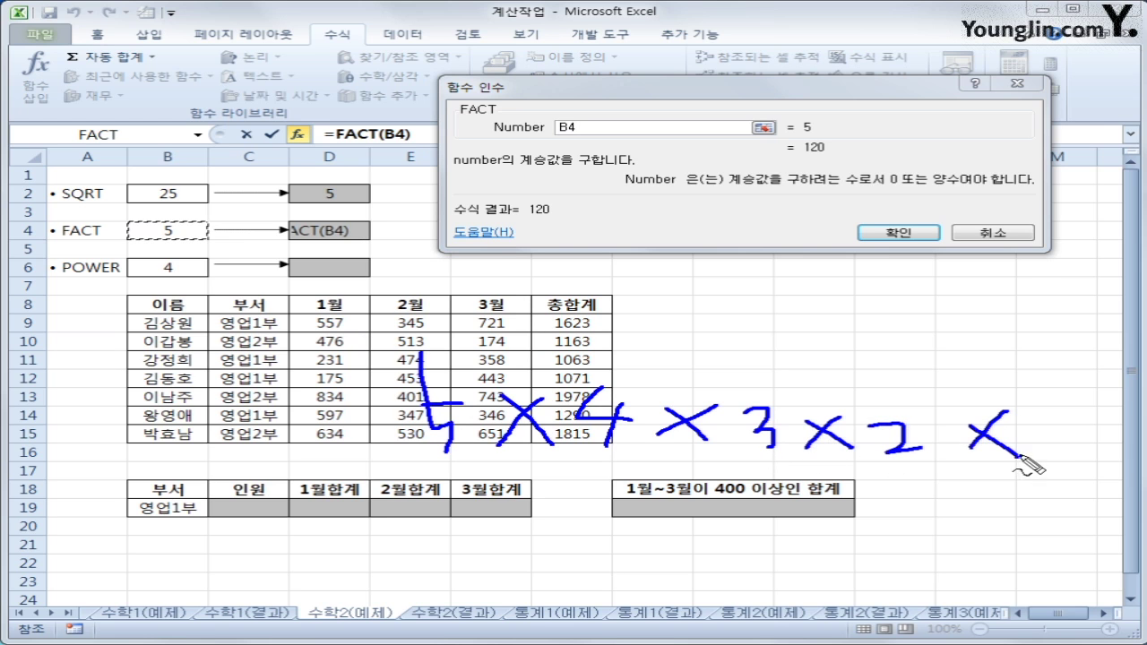
pyautogui.moveTo(1038, 410); pyautogui.dragTo(1039, 459)
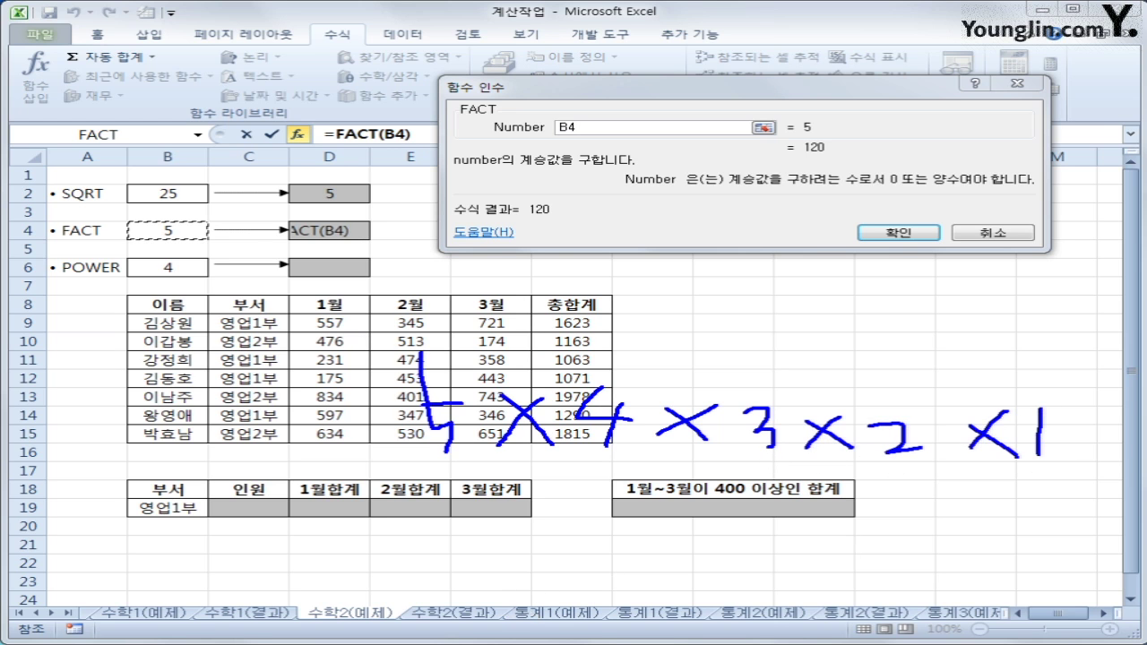
pyautogui.press('Escape')
# Confirm the FACT function's arguments so the formula is entered in D4.
pyautogui.click(899, 235)
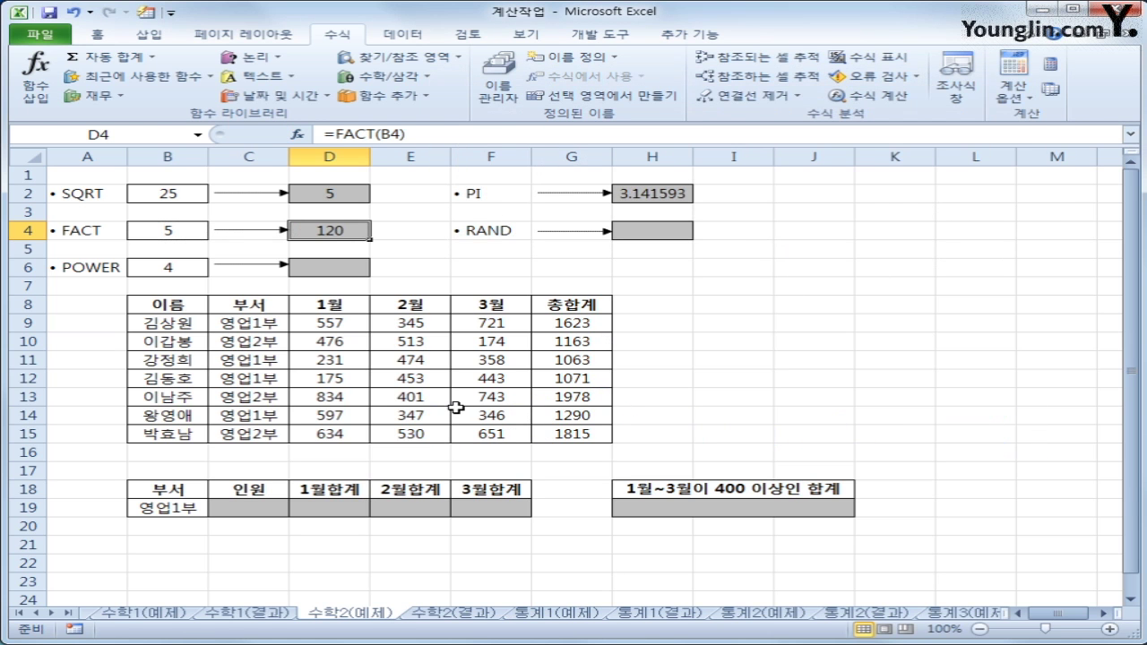
# Try a RAND function in cell H4, next to the RAND label, and clear the cell's contents.
pyautogui.click(655, 237)
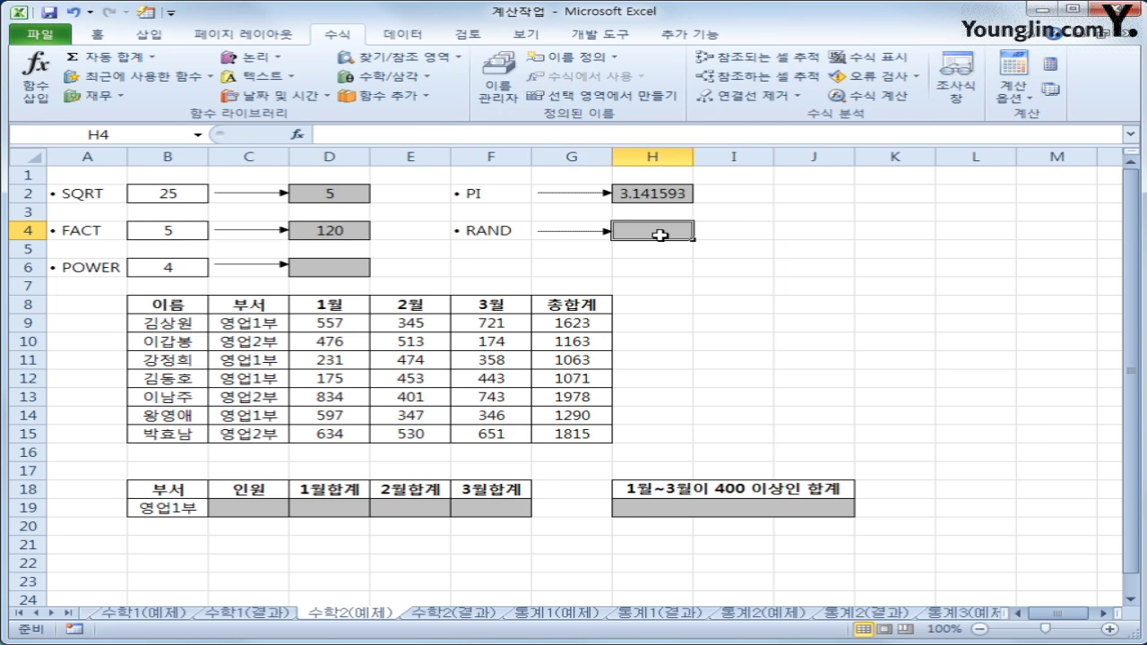
pyautogui.click(409, 78)
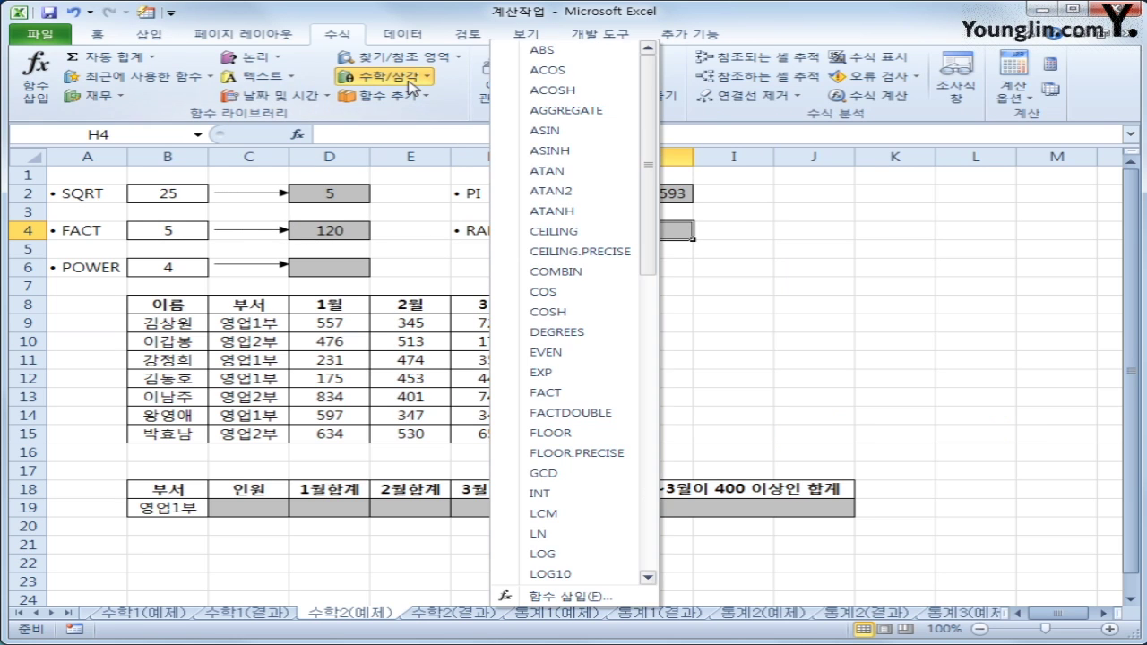
pyautogui.moveTo(654, 188); pyautogui.dragTo(663, 371)
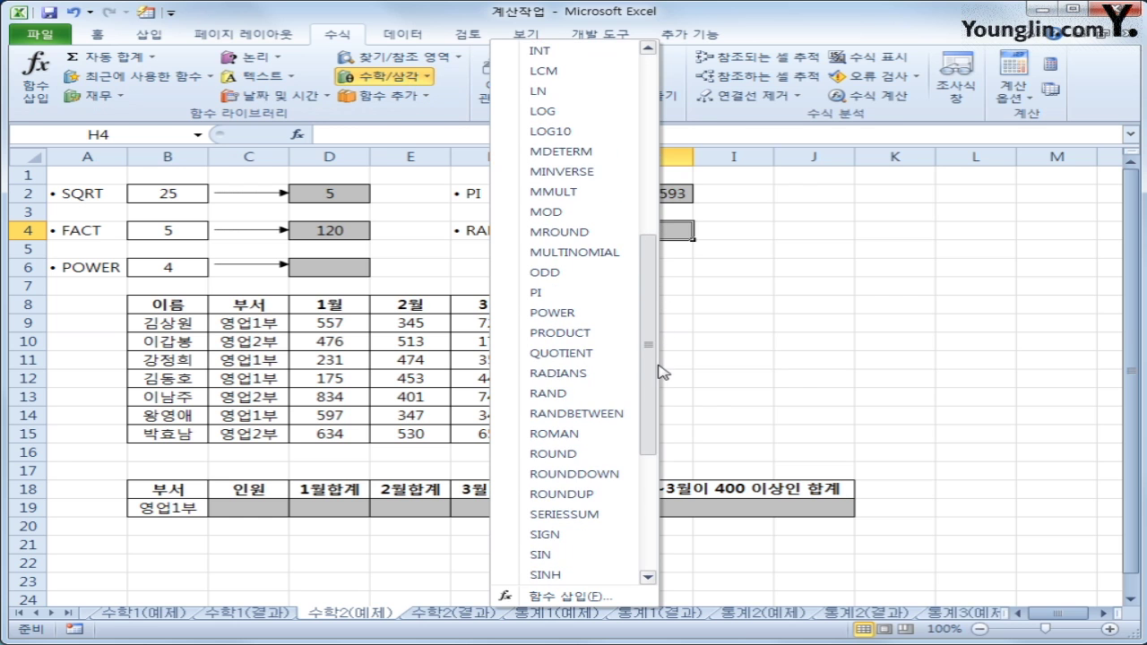
pyautogui.click(614, 395)
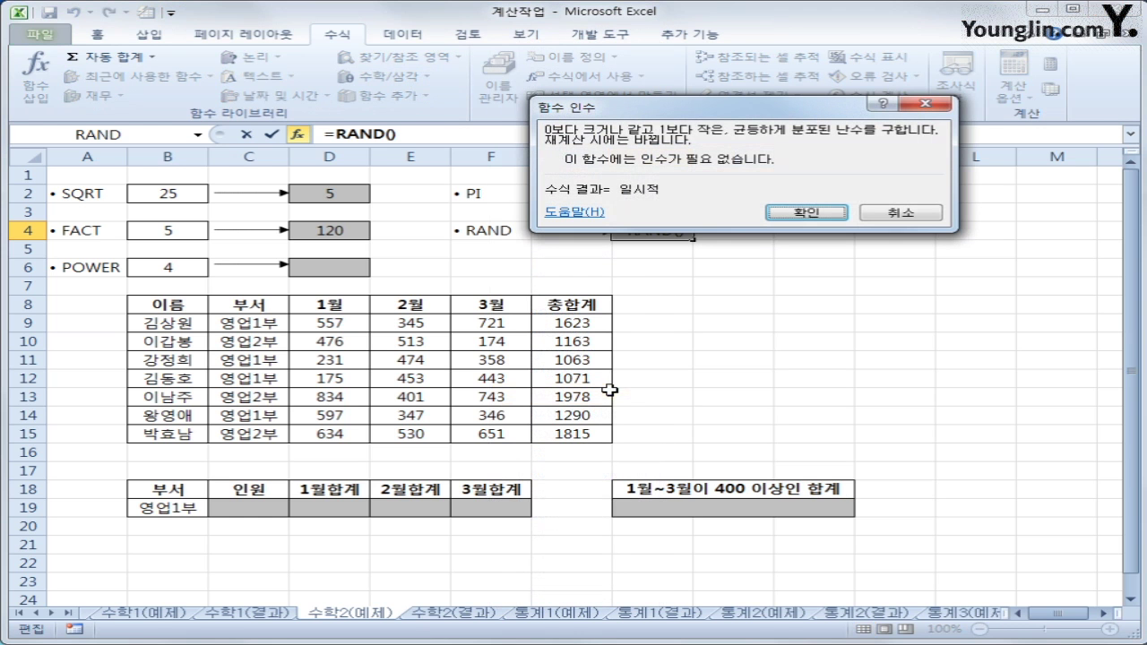
pyautogui.click(806, 215)
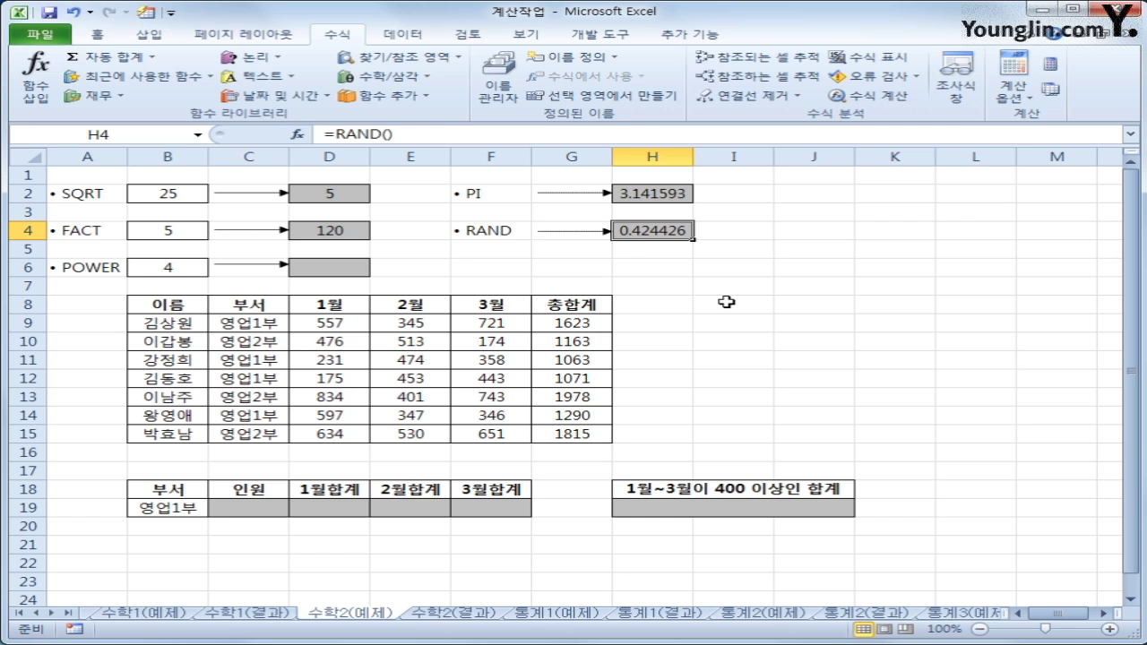
pyautogui.press('Delete')
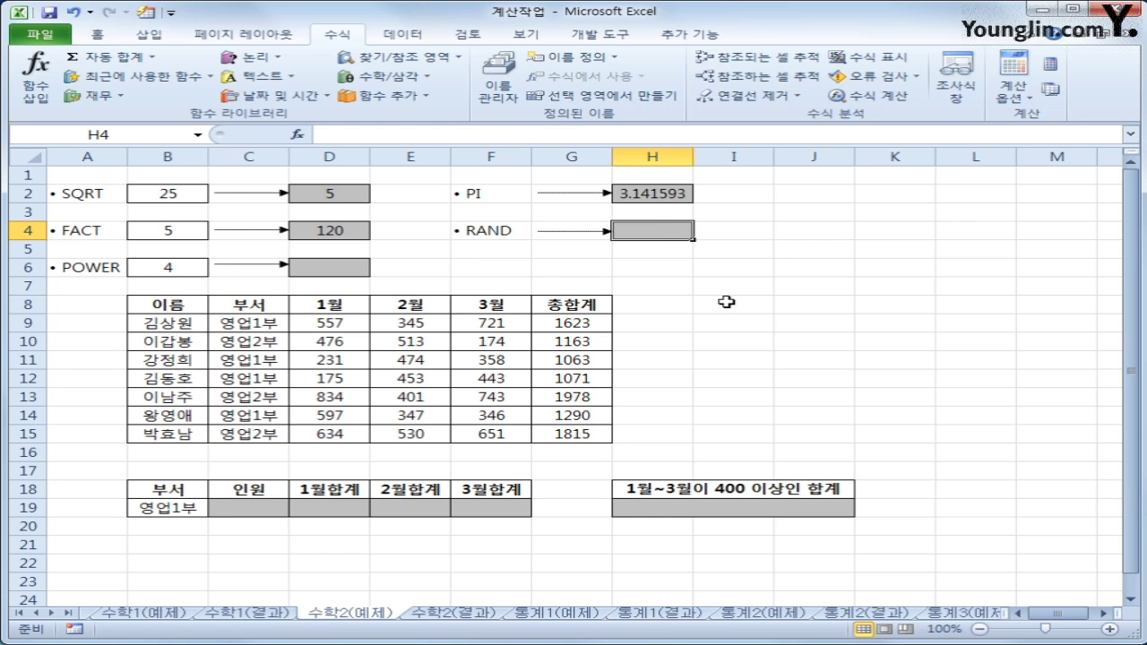
# Insert a RAND function in the empty cell H4 from the math functions.
pyautogui.click(386, 76)
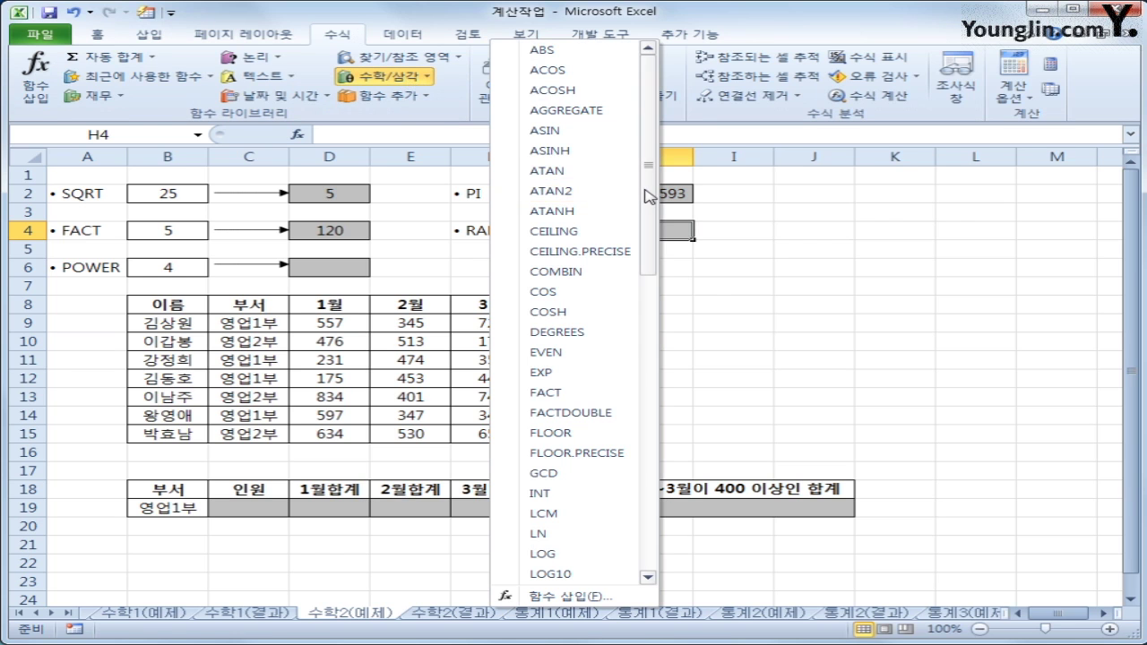
pyautogui.moveTo(645, 195); pyautogui.dragTo(667, 328)
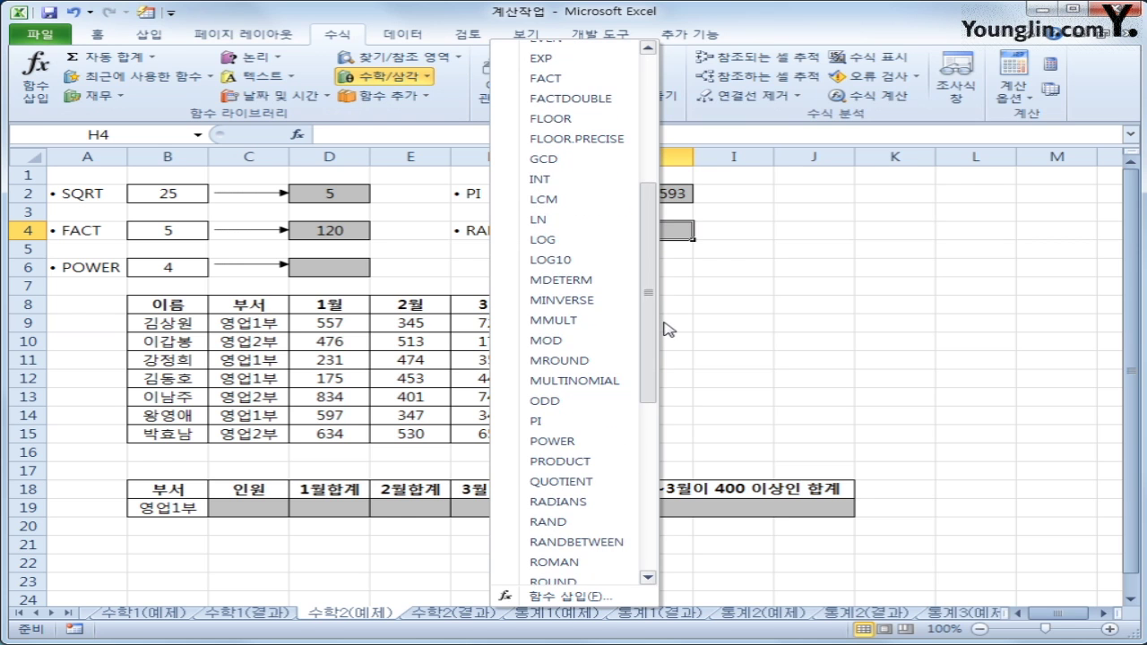
pyautogui.click(527, 521)
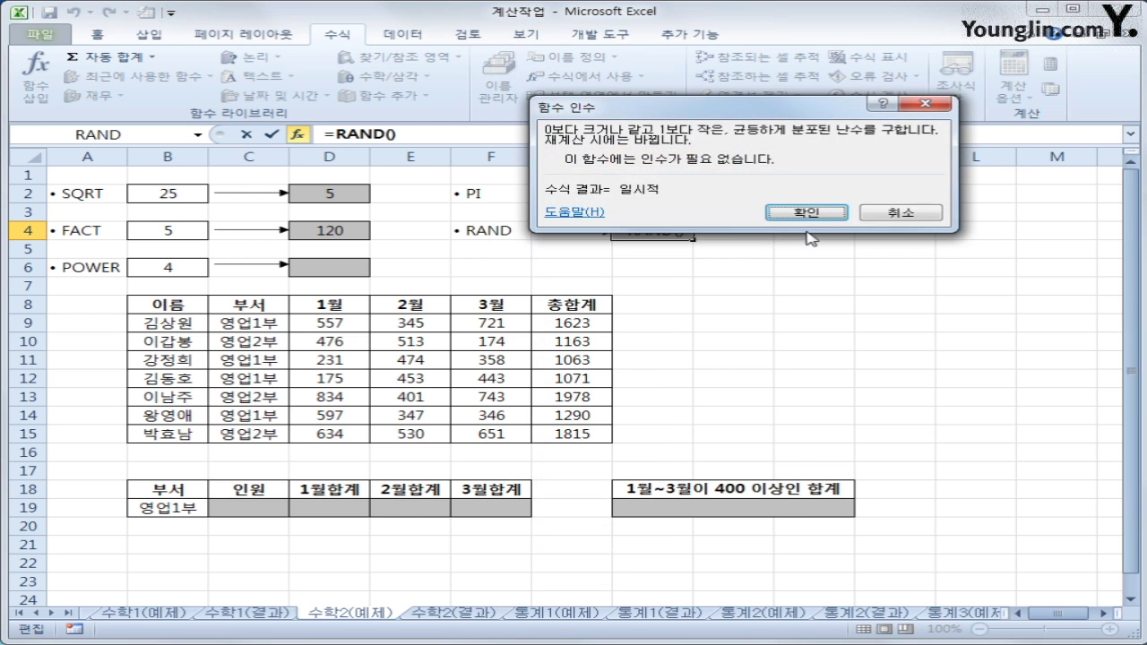
pyautogui.click(808, 215)
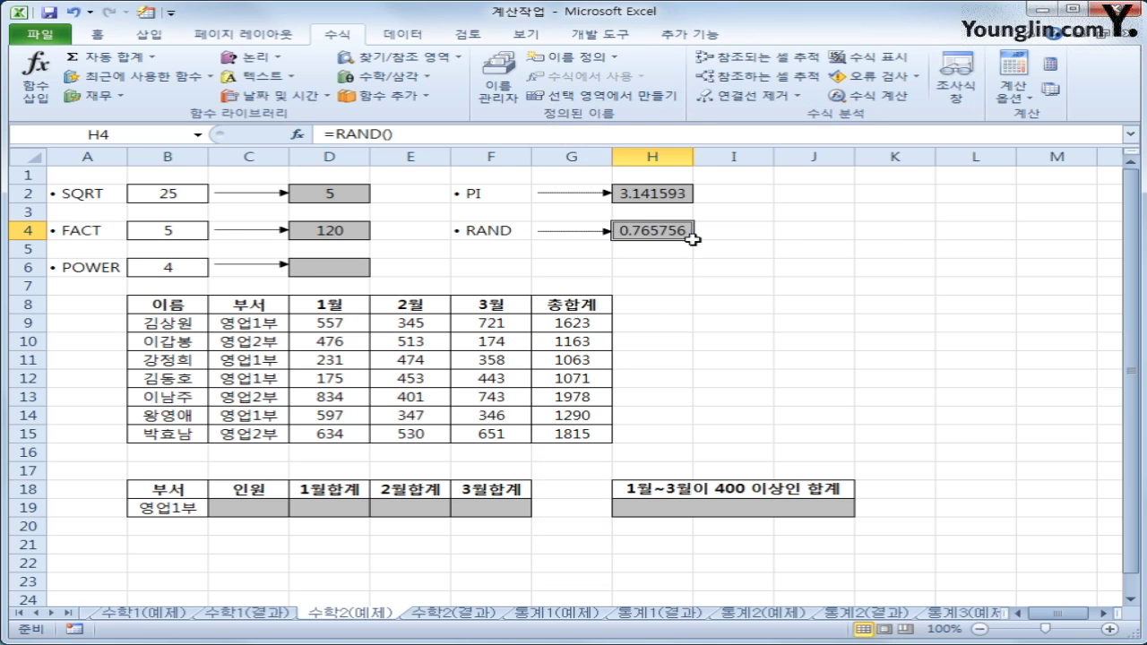
# Insert a POWER function in cell D6 with B6 as the Number and 3 as the Power.
pyautogui.click(309, 268)
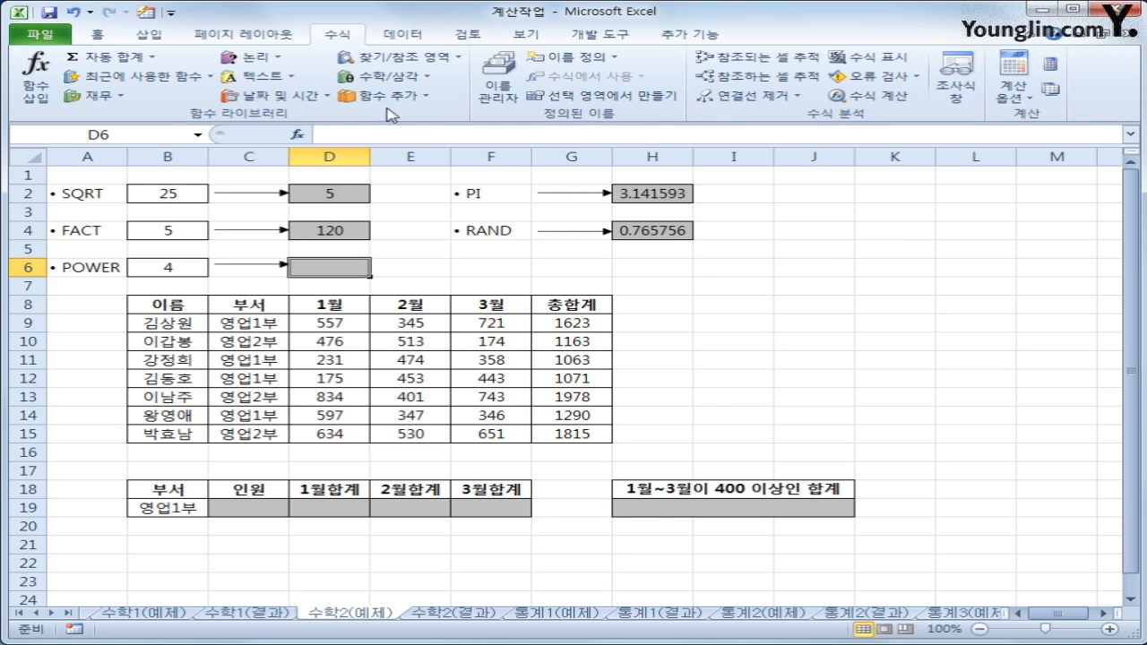
pyautogui.click(403, 78)
pyautogui.moveTo(653, 186); pyautogui.dragTo(657, 377)
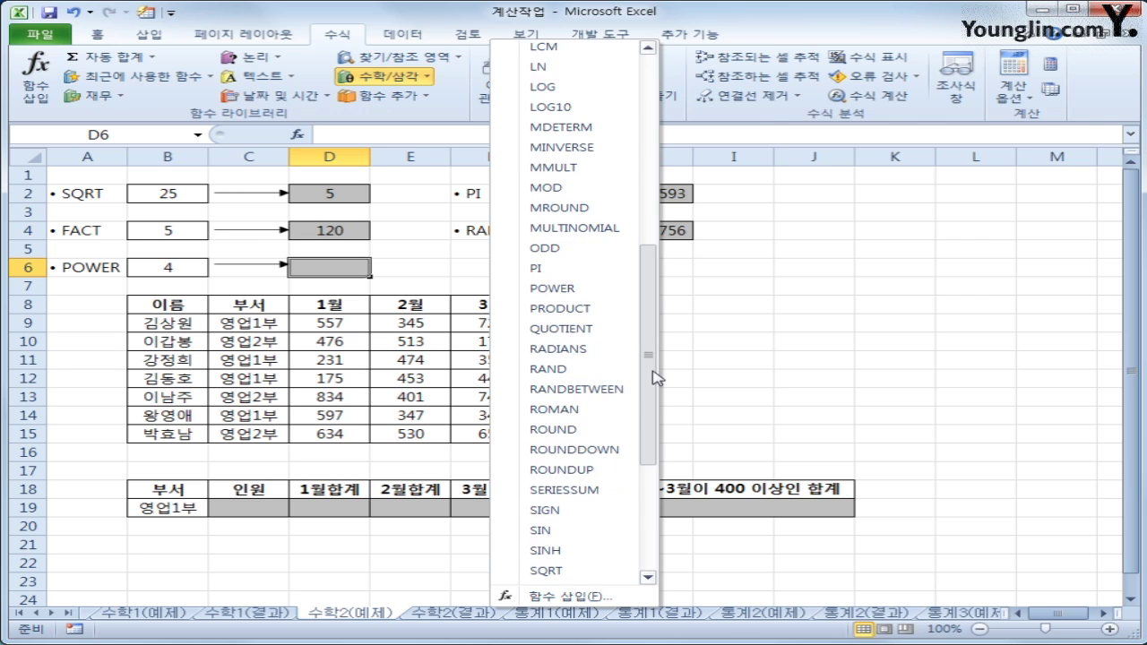
pyautogui.click(583, 290)
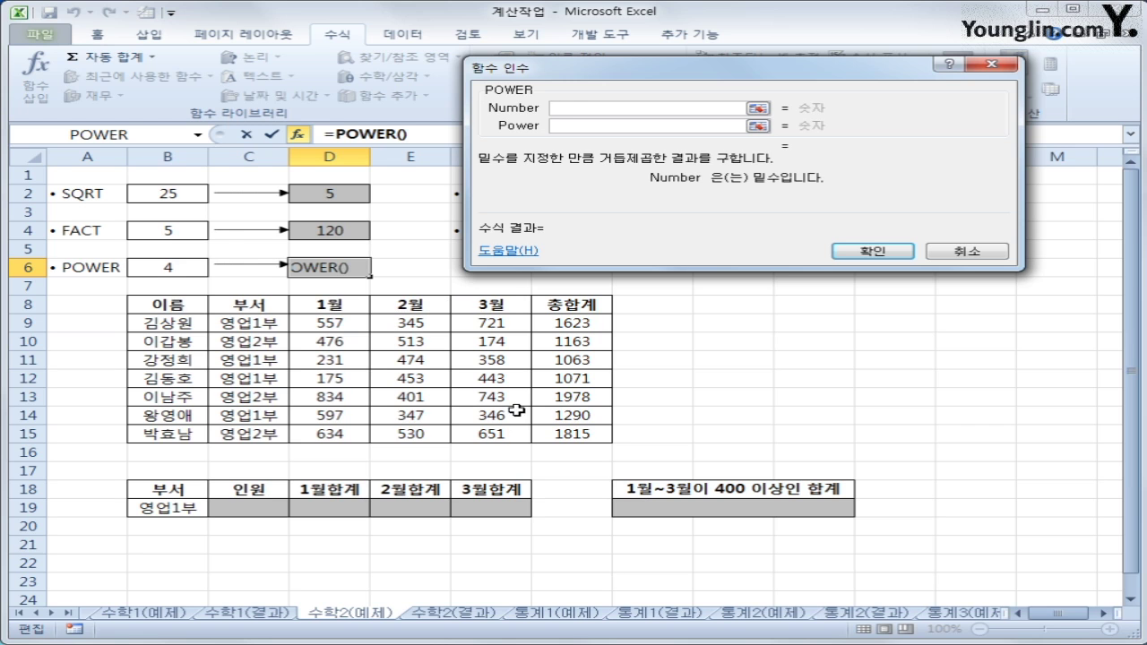
pyautogui.click(179, 273)
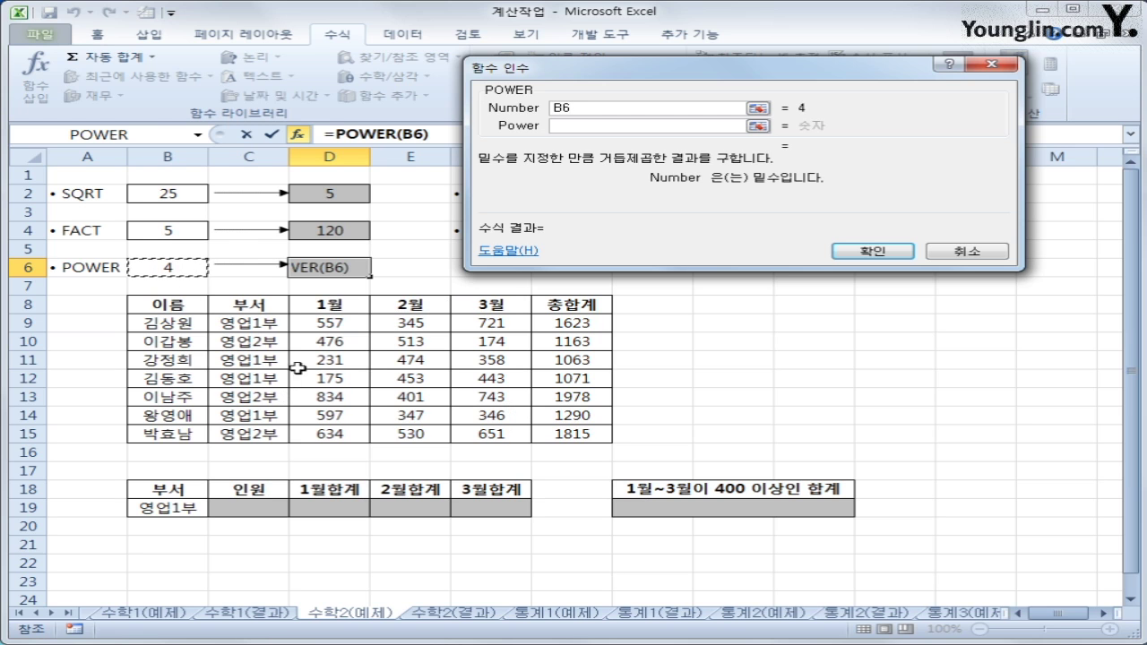
pyautogui.click(619, 124)
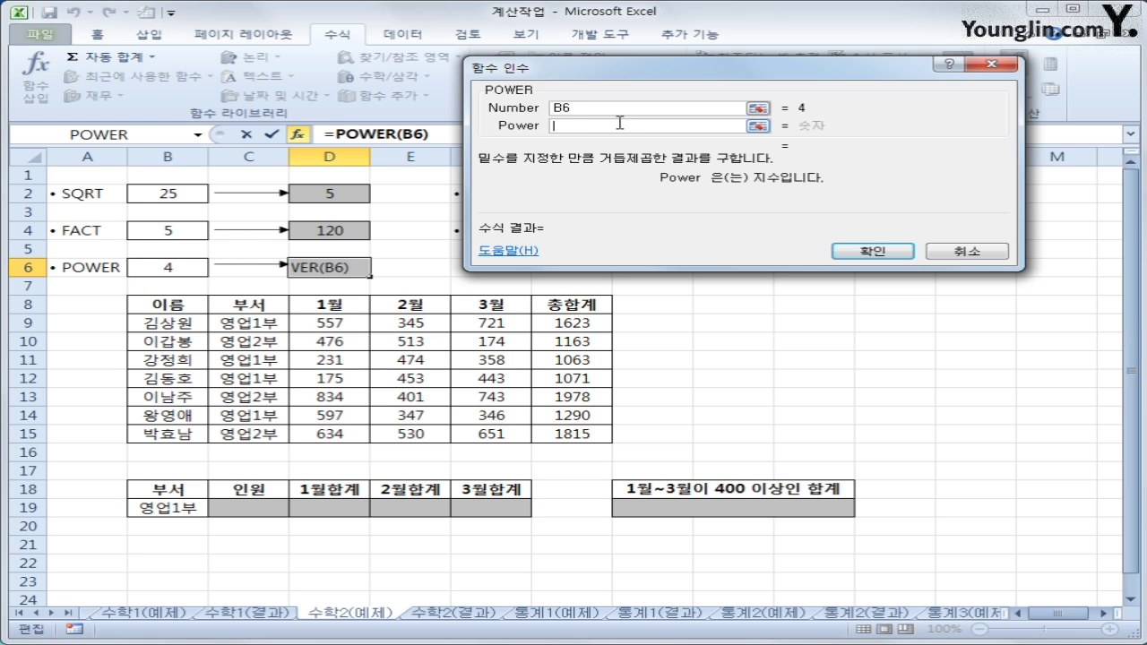
pyautogui.write('3')
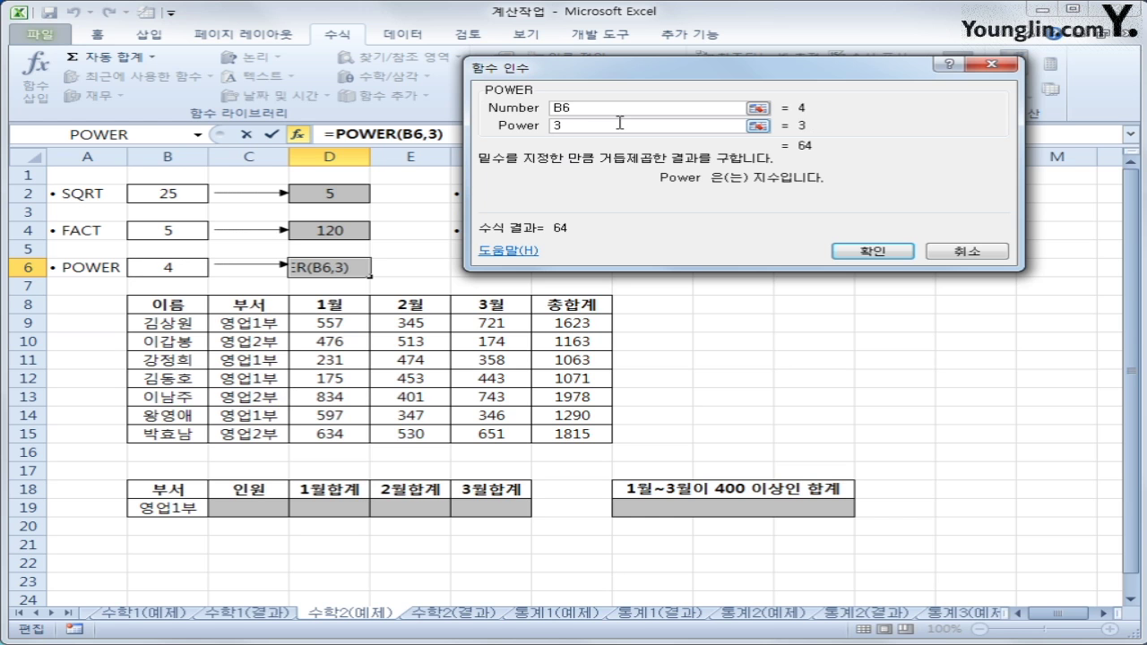
pyautogui.click(892, 250)
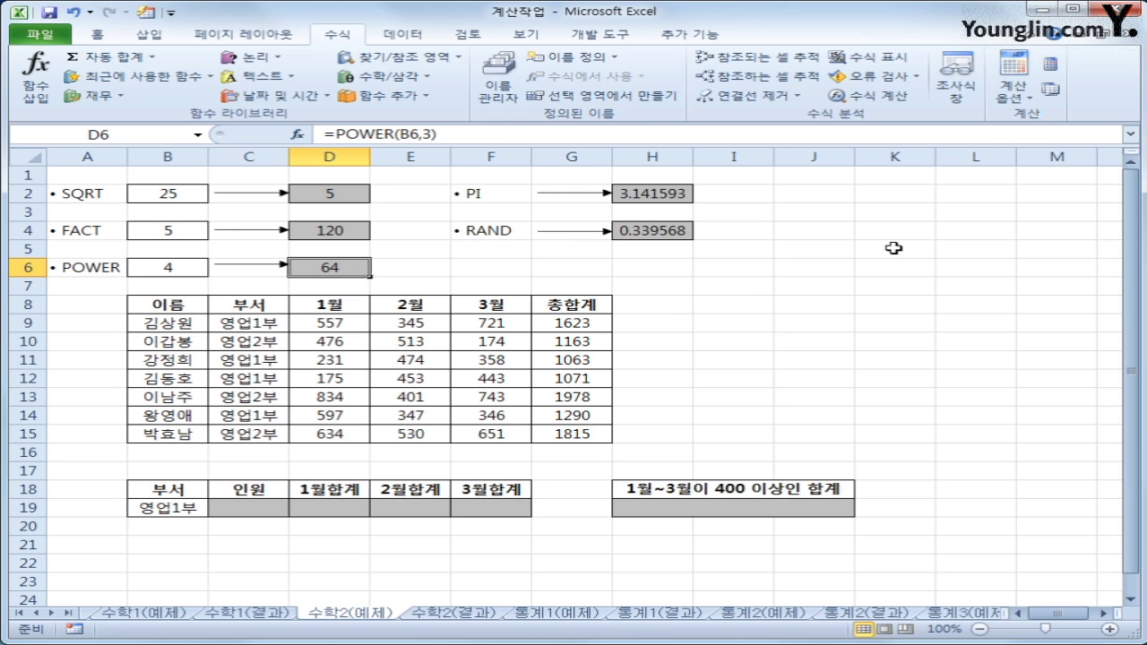
# Insert a COUNTIF function in cell C19 with C9:C15 as the Range and B19 as the Criteria.
pyautogui.click(269, 515)
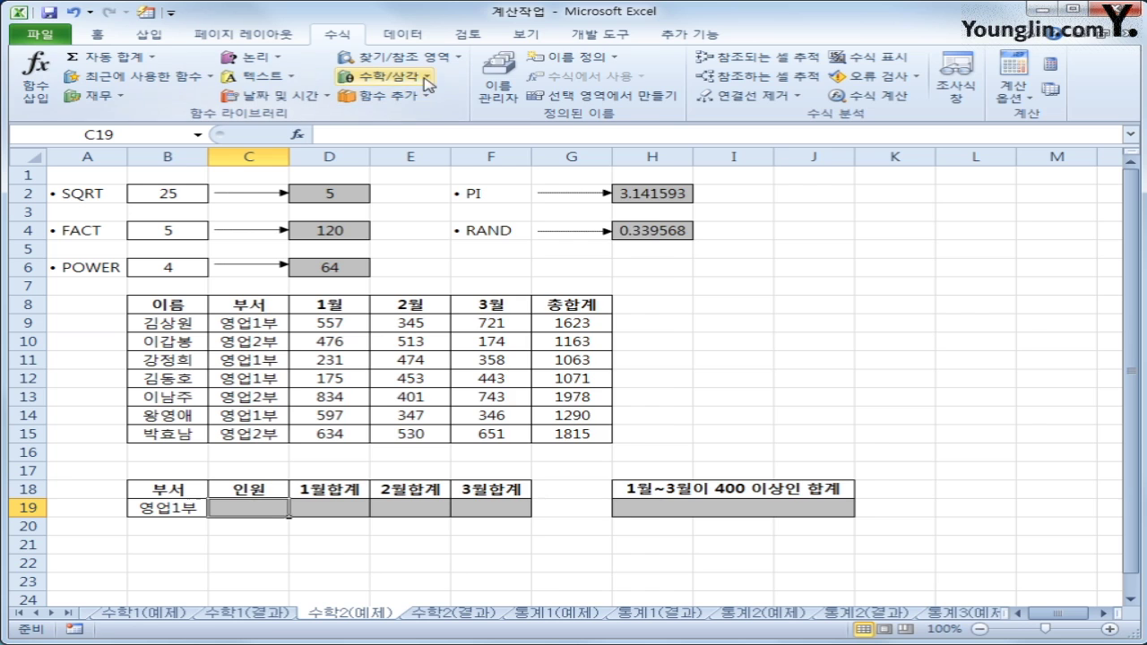
pyautogui.click(383, 76)
pyautogui.scroll(-1, 651, 148)
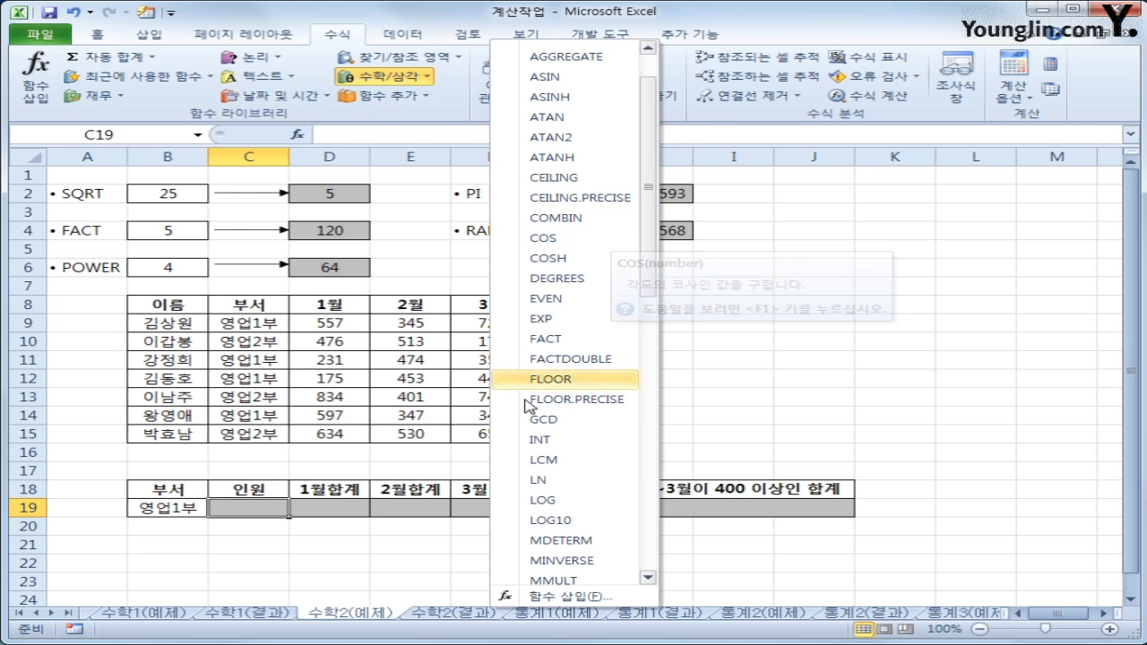
pyautogui.click(272, 518)
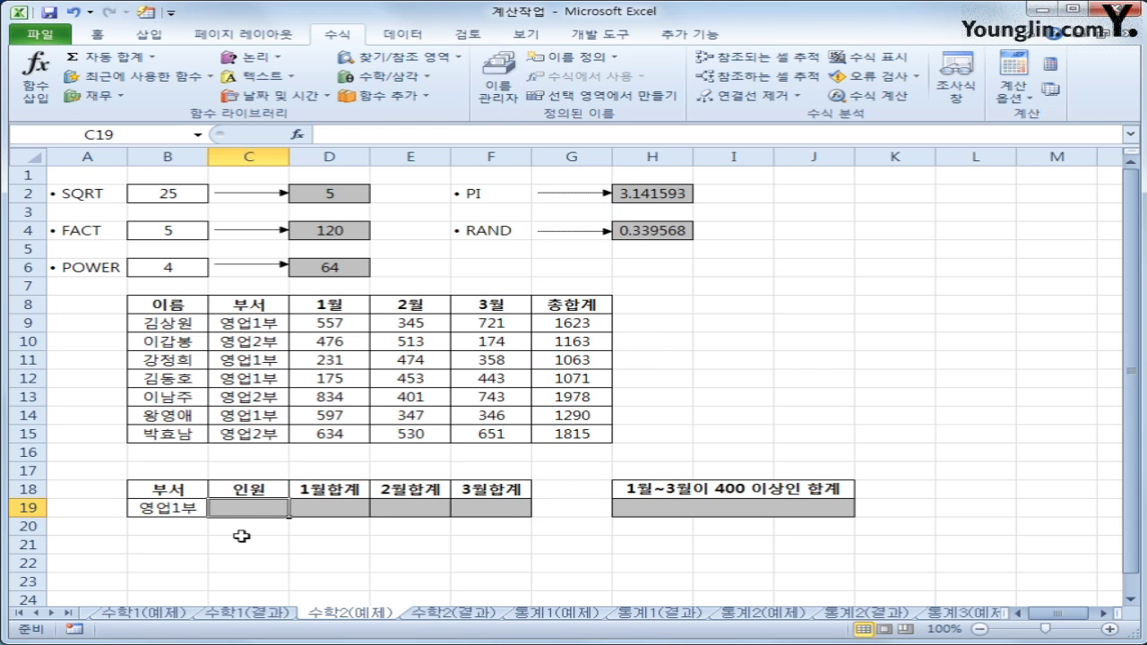
pyautogui.click(414, 95)
pyautogui.moveTo(420, 117)
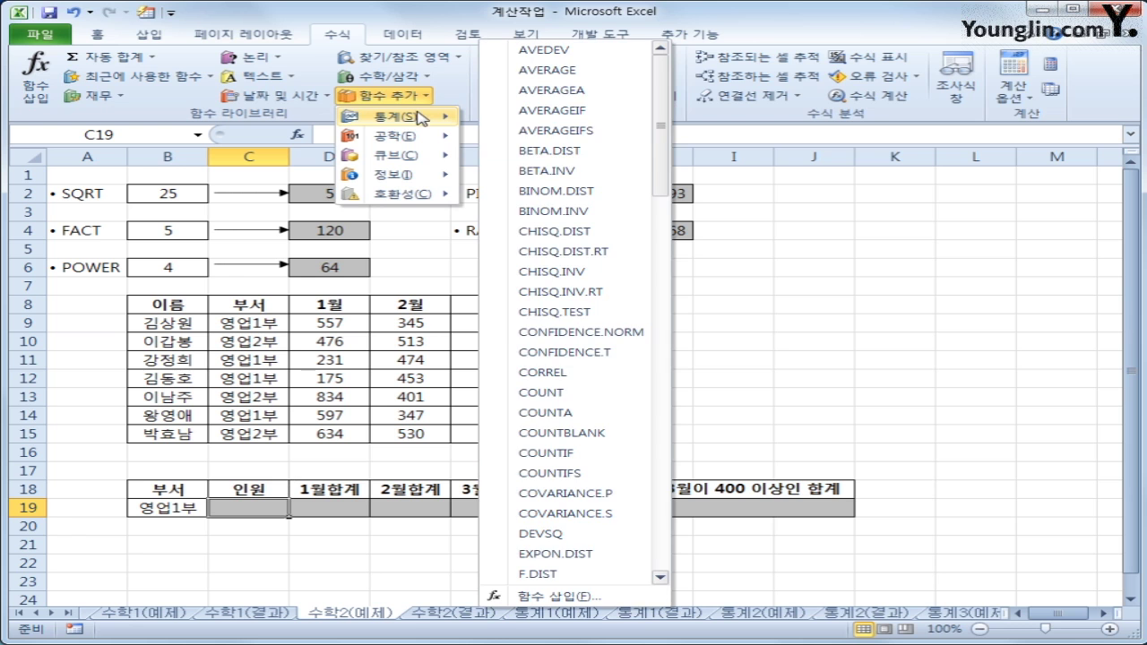
pyautogui.click(589, 455)
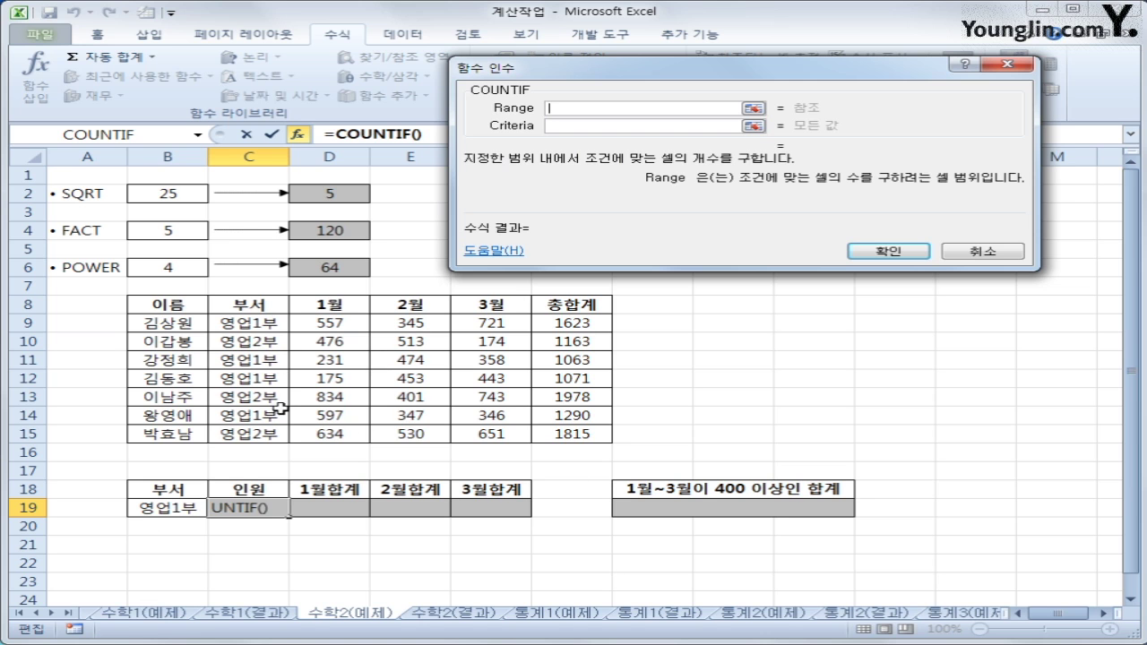
pyautogui.moveTo(251, 323); pyautogui.dragTo(259, 432)
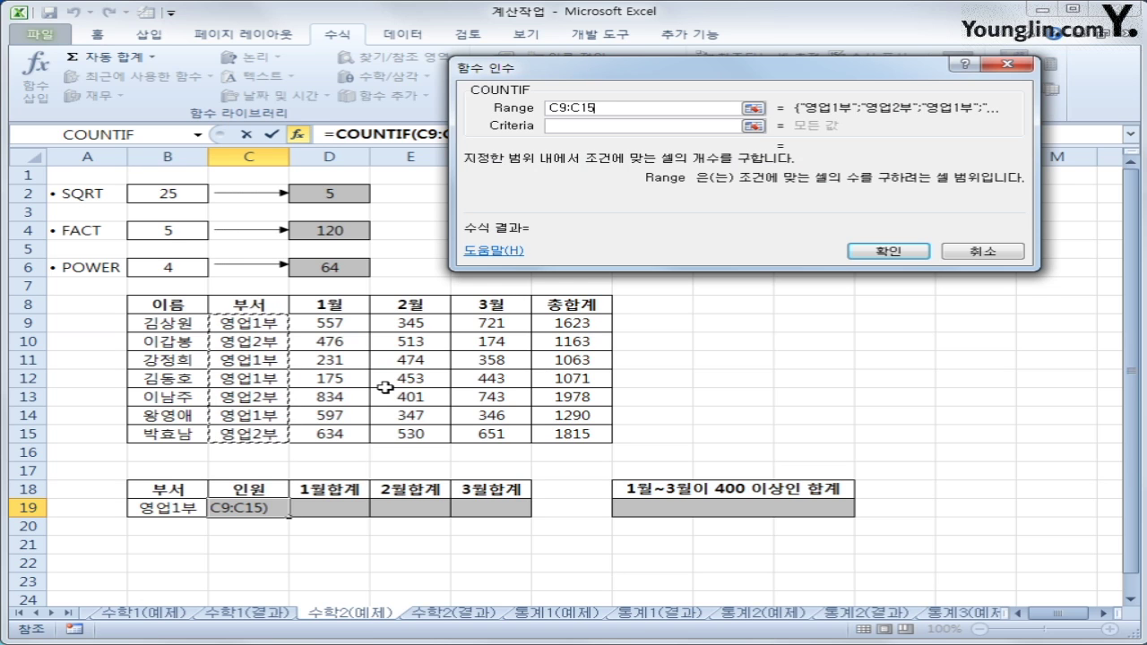
pyautogui.click(575, 123)
pyautogui.click(179, 506)
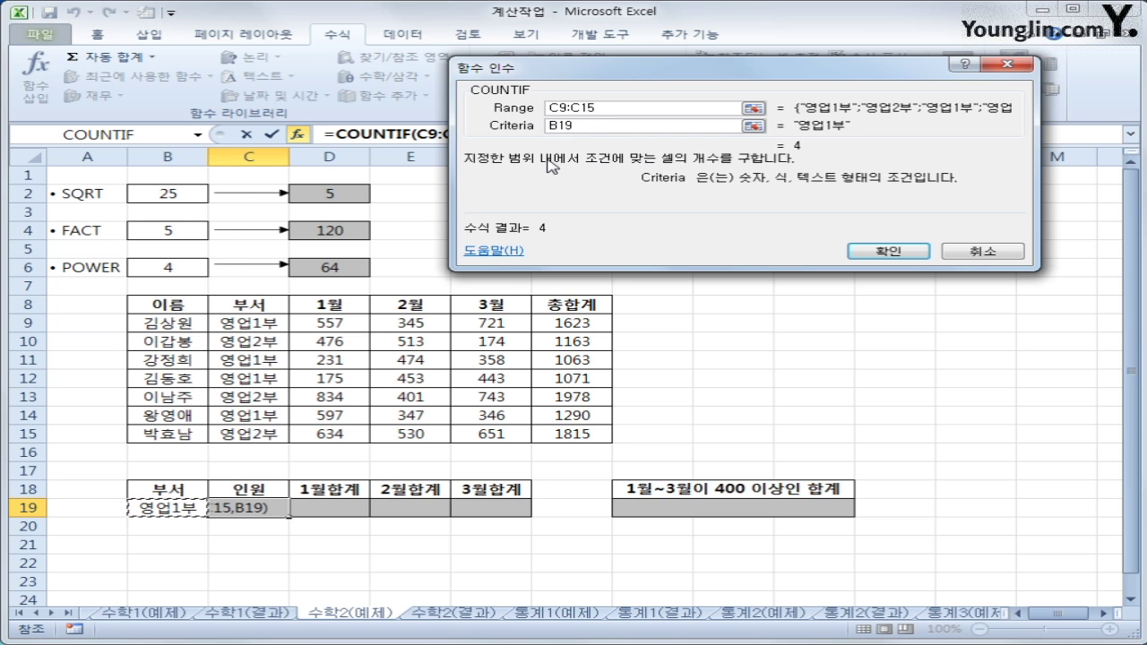
pyautogui.click(887, 252)
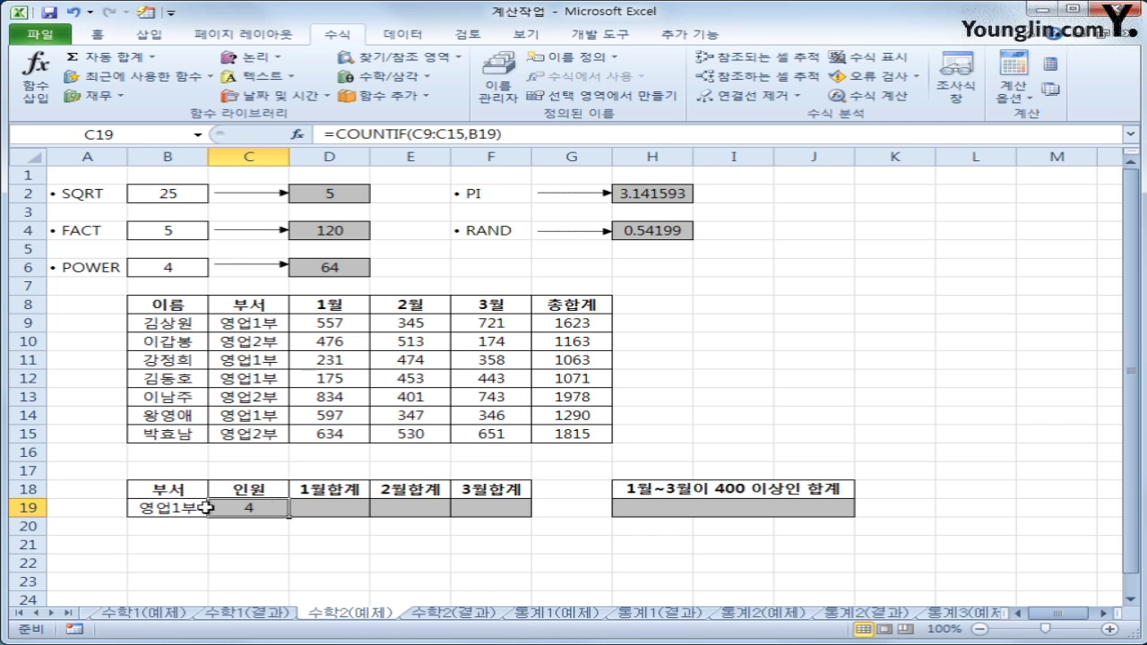
# Check the 영업1부 entries in the 부서 column and examine the headings and cells of the summary table in rows 18 and 19.
pyautogui.click(260, 326)
pyautogui.click(259, 361)
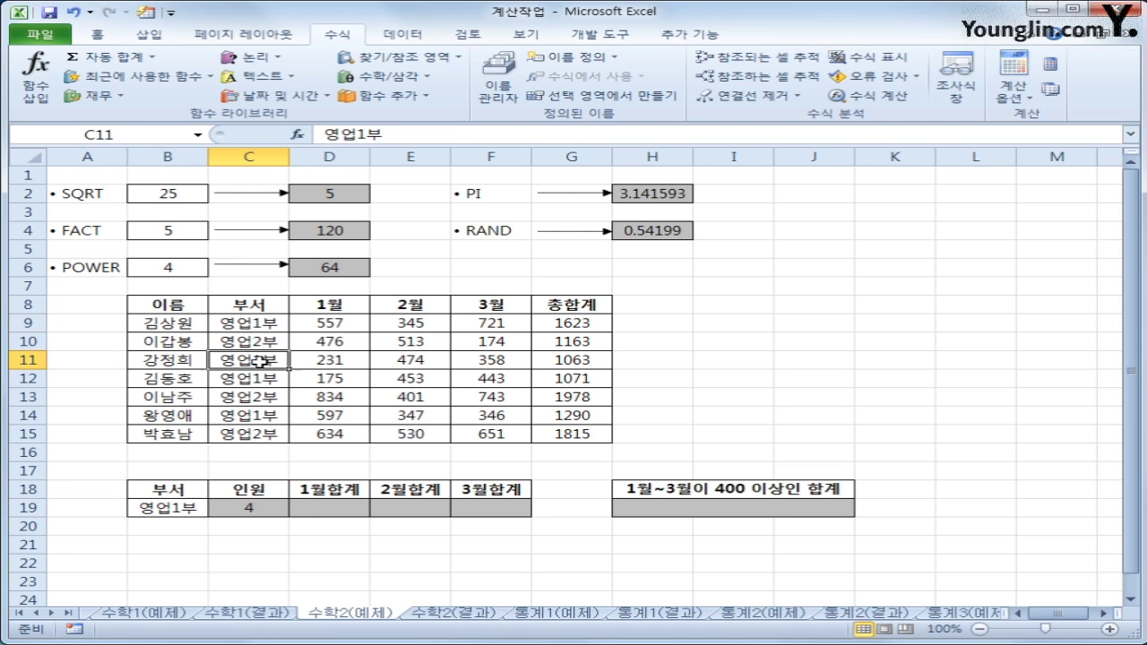
pyautogui.click(270, 380)
pyautogui.click(265, 415)
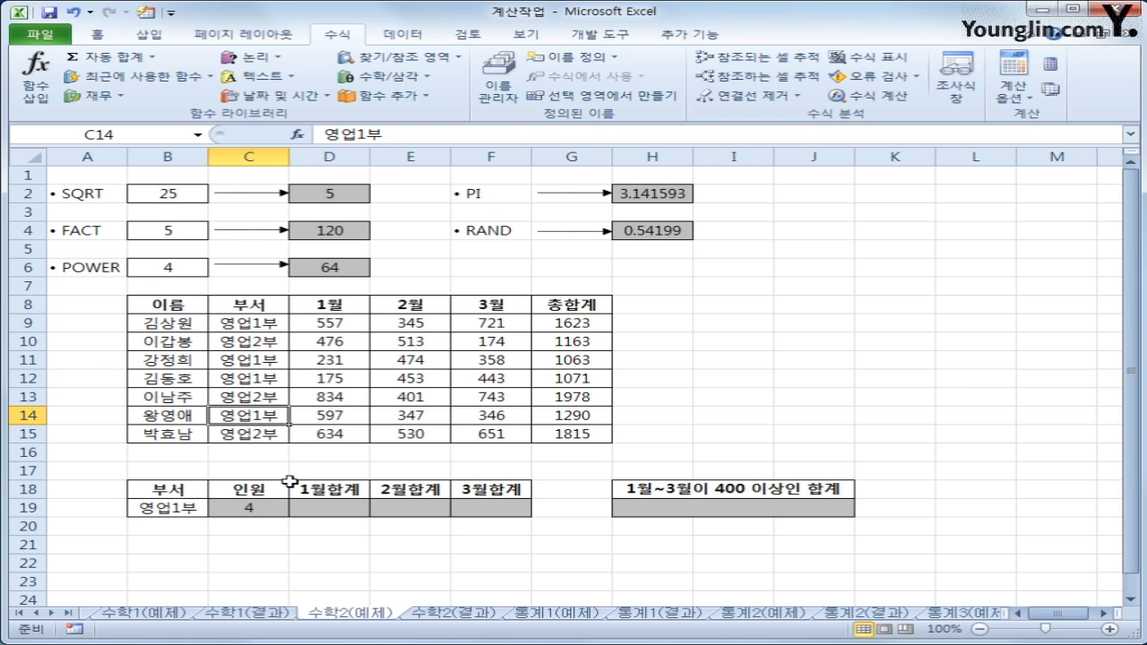
pyautogui.click(322, 505)
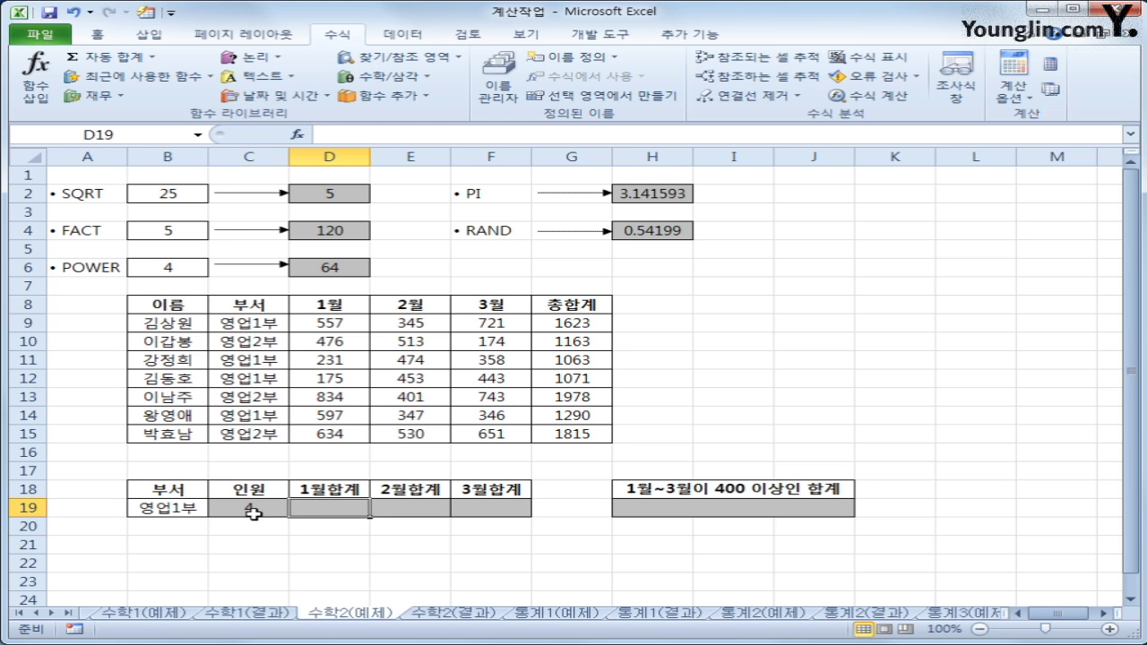
pyautogui.click(252, 509)
pyautogui.click(311, 507)
pyautogui.click(345, 490)
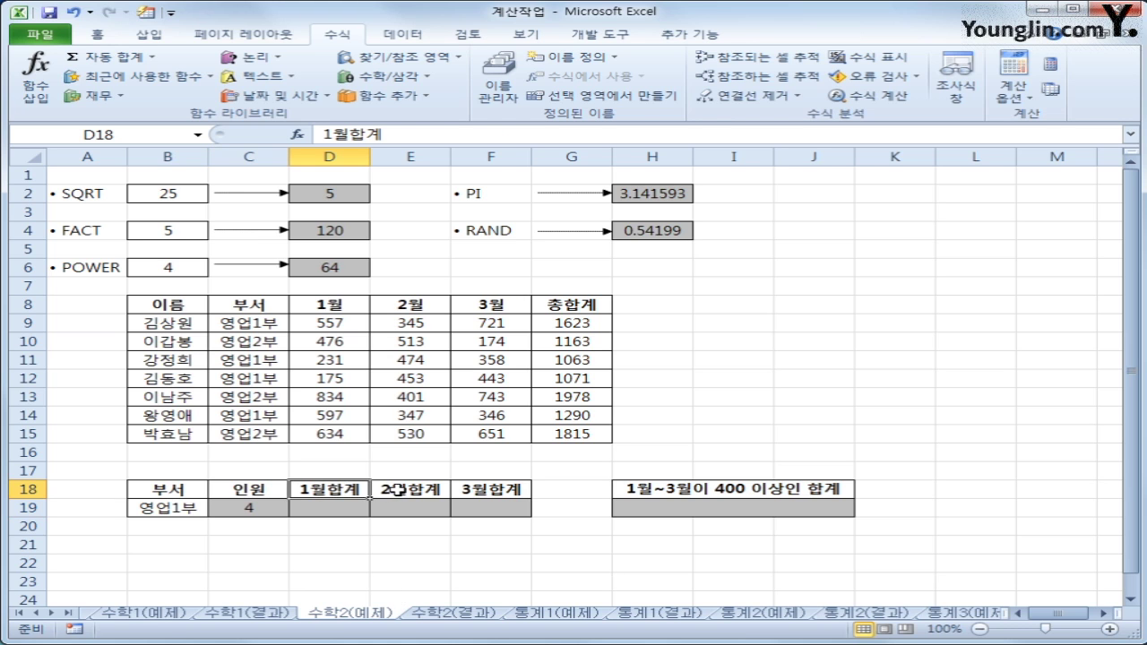
pyautogui.click(421, 489)
pyautogui.click(472, 489)
pyautogui.click(328, 513)
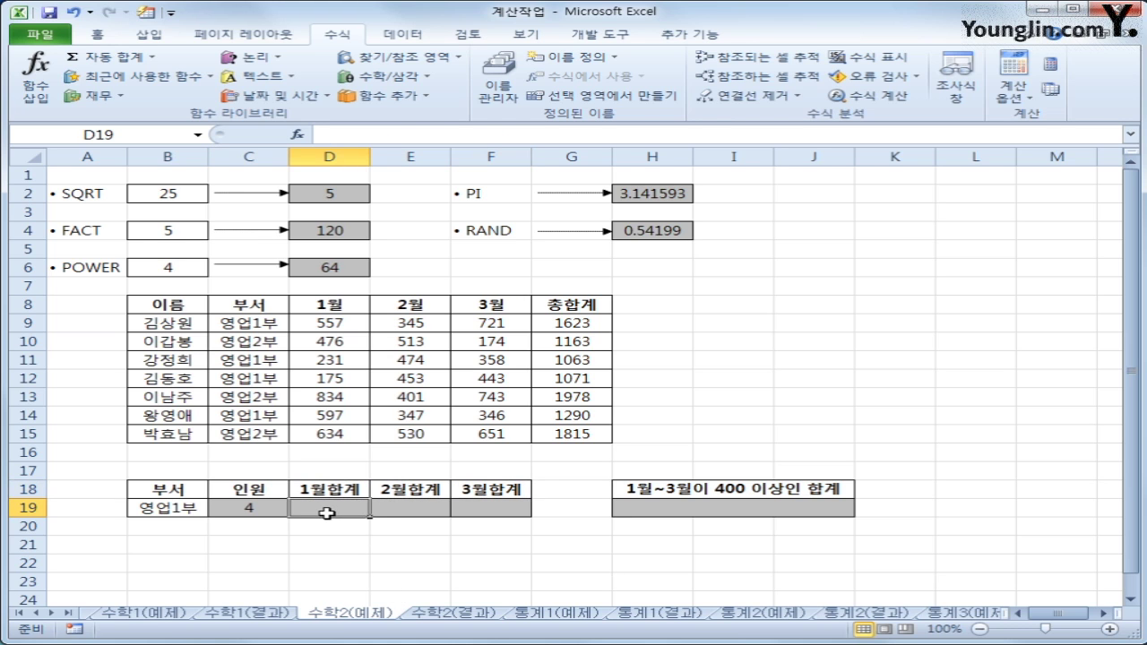
pyautogui.click(168, 511)
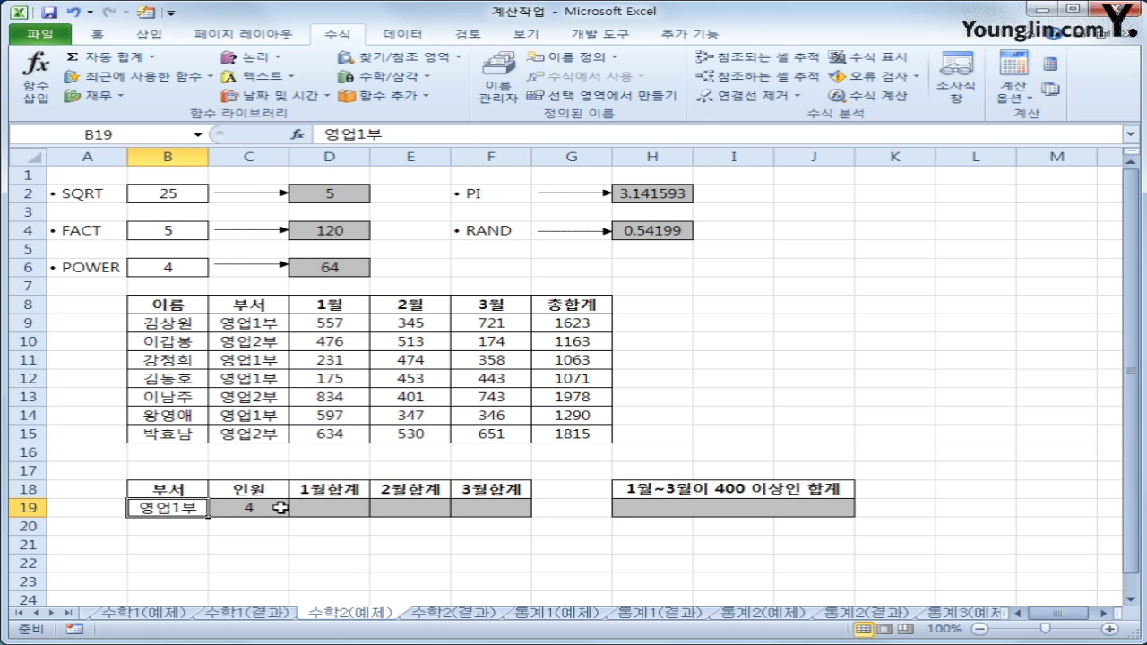
# Insert a SUMIF function in cell D19 with C9:C15 as the Range, B19 as the Criteria and D9:D15 as the Sum_range.
pyautogui.click(322, 502)
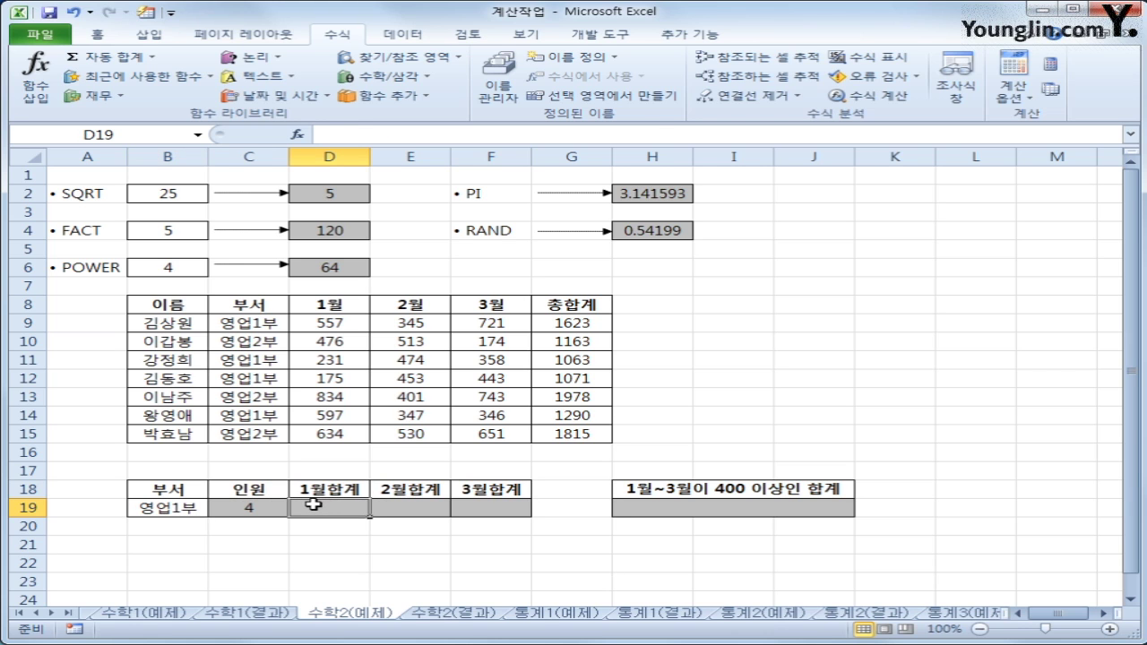
pyautogui.click(385, 76)
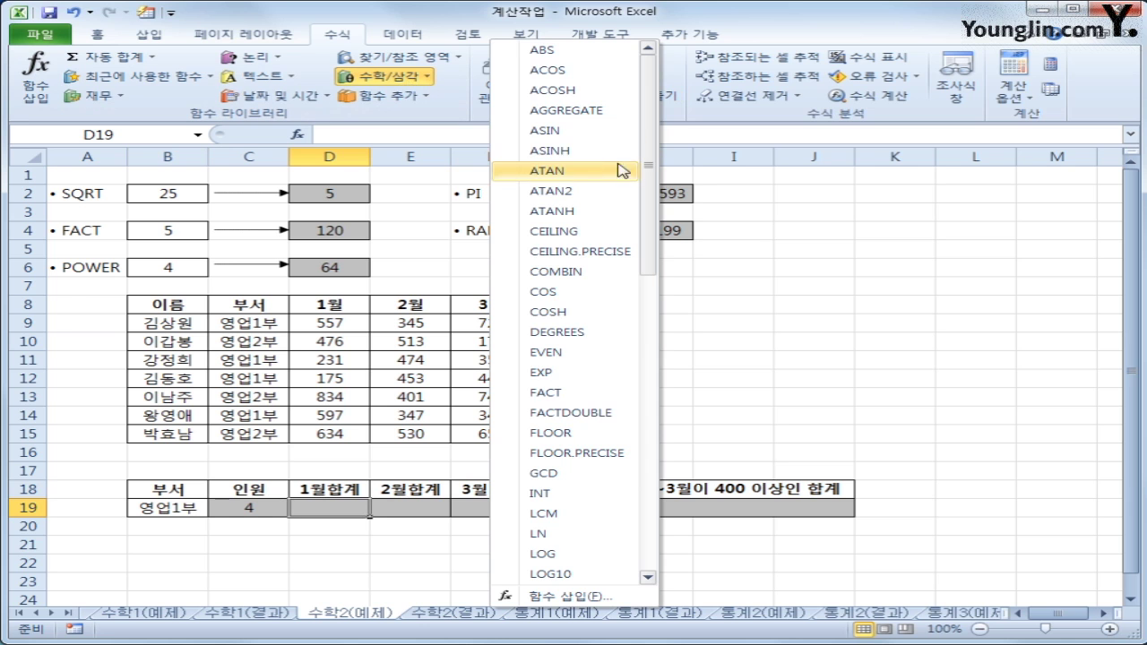
pyautogui.moveTo(648, 170); pyautogui.dragTo(665, 413)
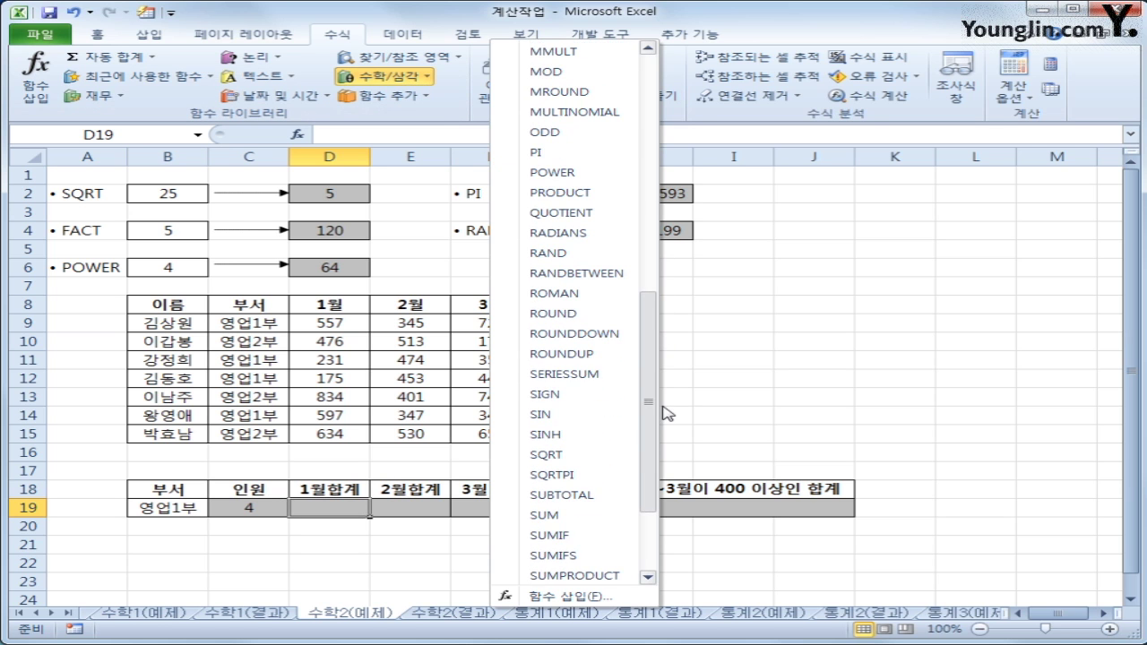
pyautogui.click(622, 538)
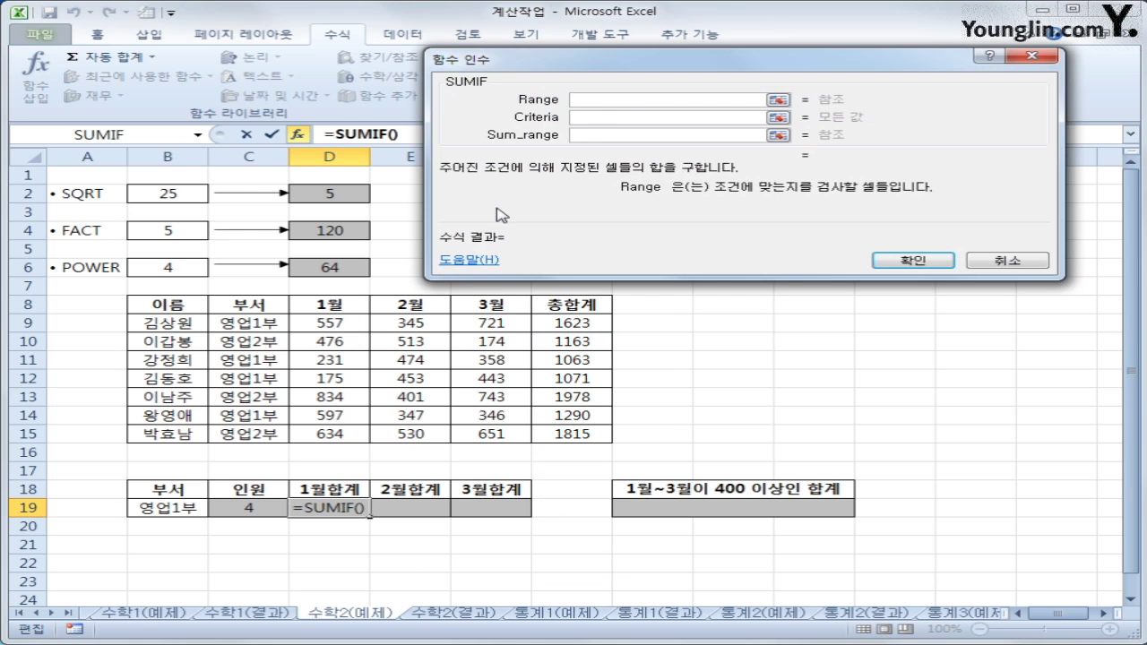
pyautogui.moveTo(268, 321); pyautogui.dragTo(256, 439)
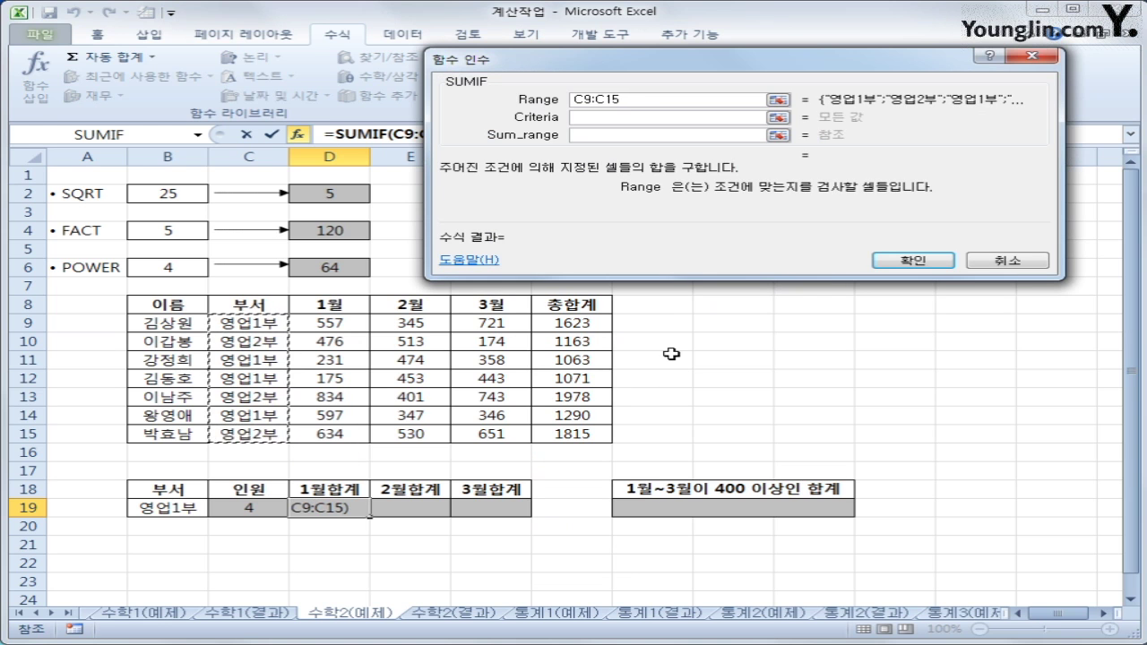
pyautogui.click(598, 116)
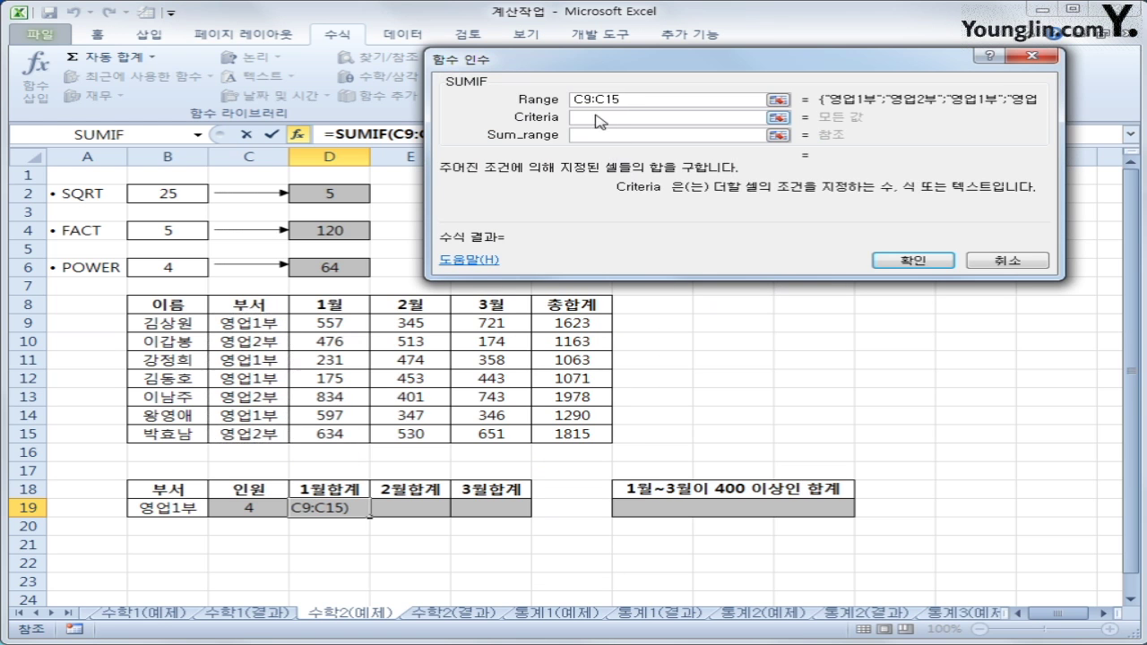
pyautogui.click(189, 507)
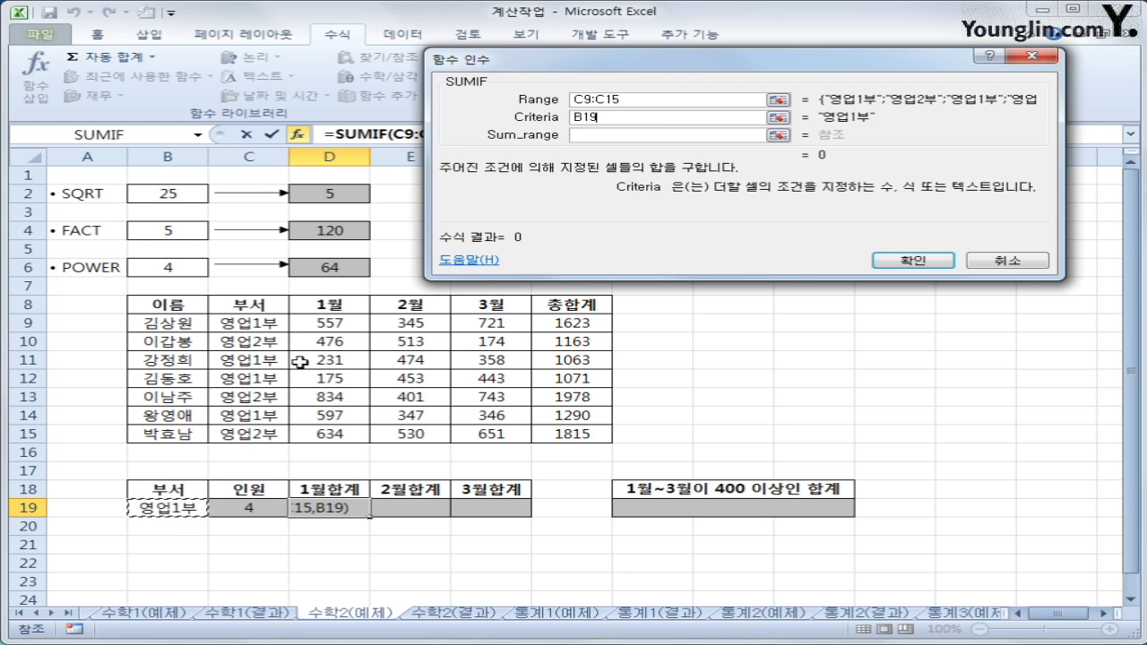
pyautogui.click(576, 138)
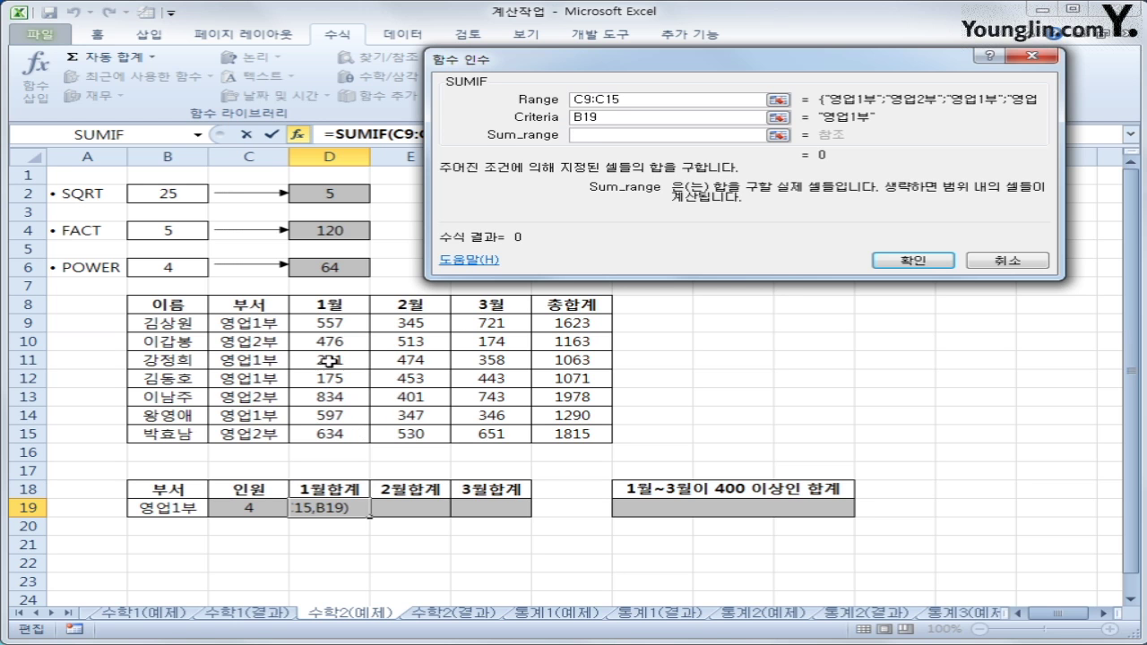
pyautogui.moveTo(341, 321); pyautogui.dragTo(401, 434)
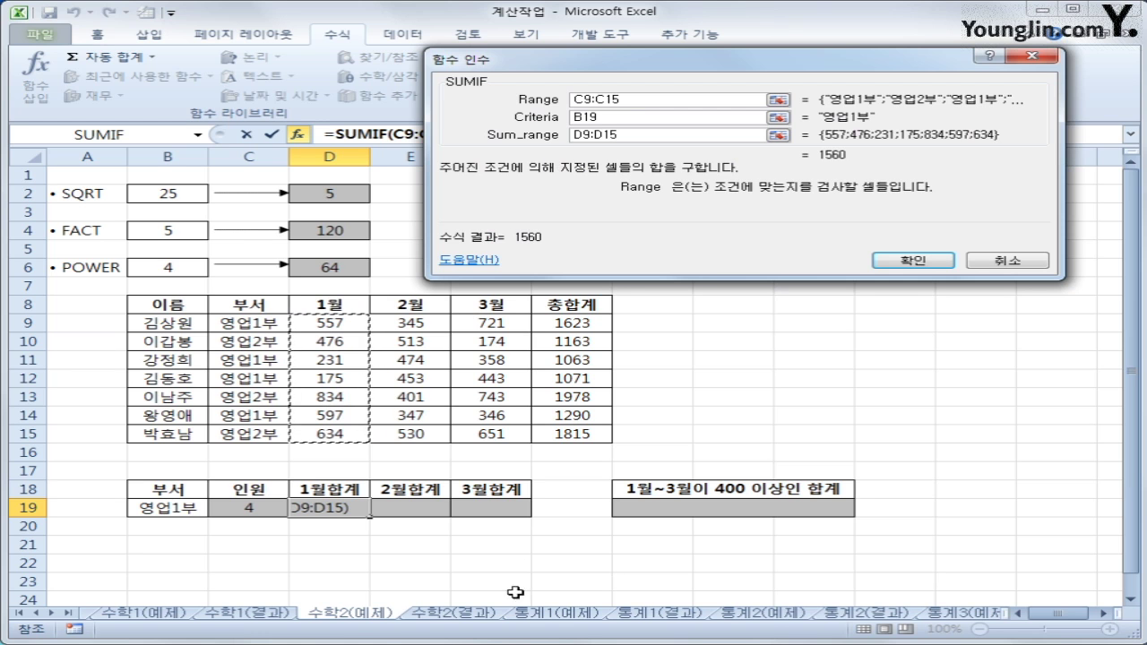
pyautogui.moveTo(473, 129)
pyautogui.mouseDown()
pyautogui.moveTo(583, 151)
pyautogui.moveTo(667, 147)
pyautogui.moveTo(542, 123)
pyautogui.moveTo(493, 135)
pyautogui.mouseUp()
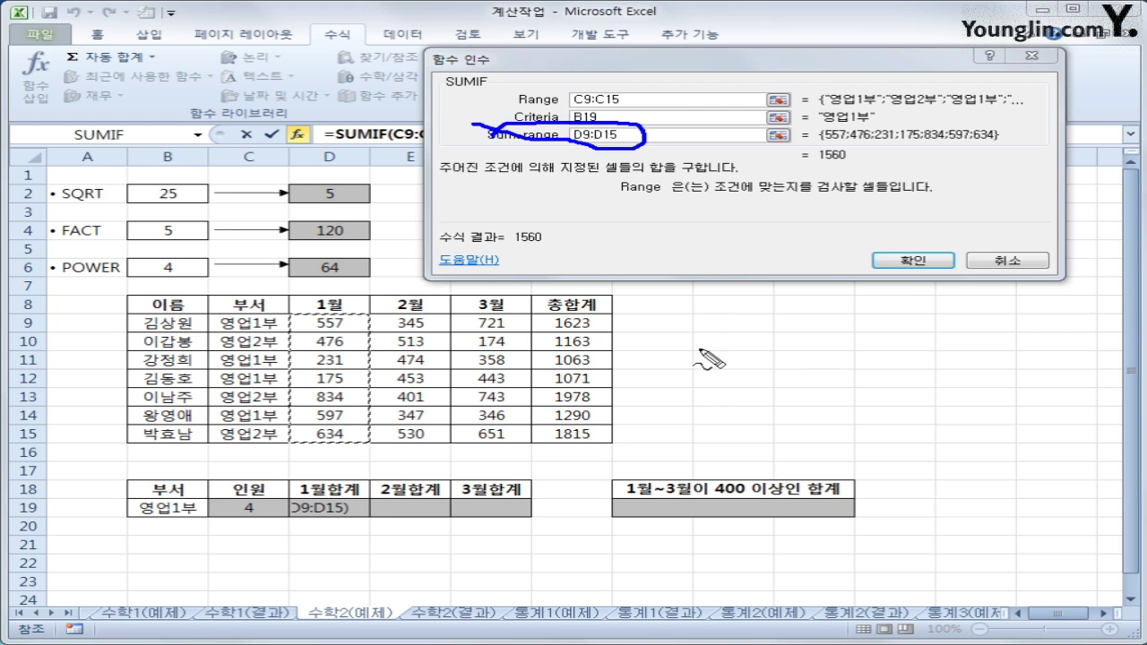
pyautogui.press('Escape')
pyautogui.click(900, 261)
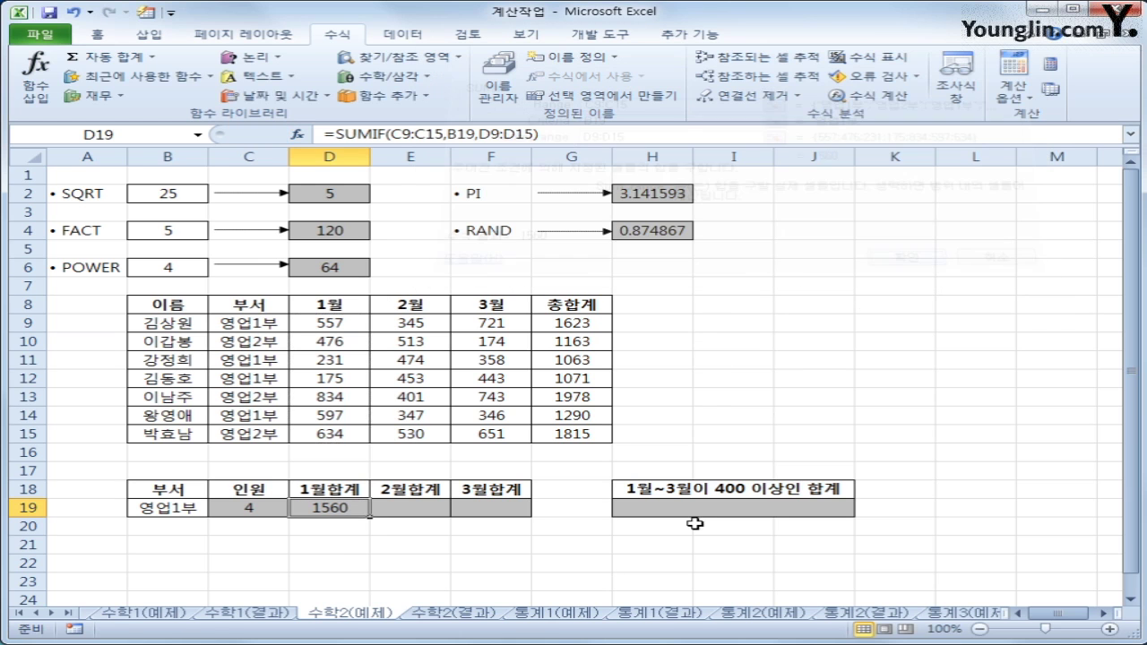
# Insert a SUMIF function in cell E19 with C9:C15 as the Range, B19 as the Criteria and E9:E15 as the Sum_range.
pyautogui.click(395, 507)
pyautogui.click(383, 76)
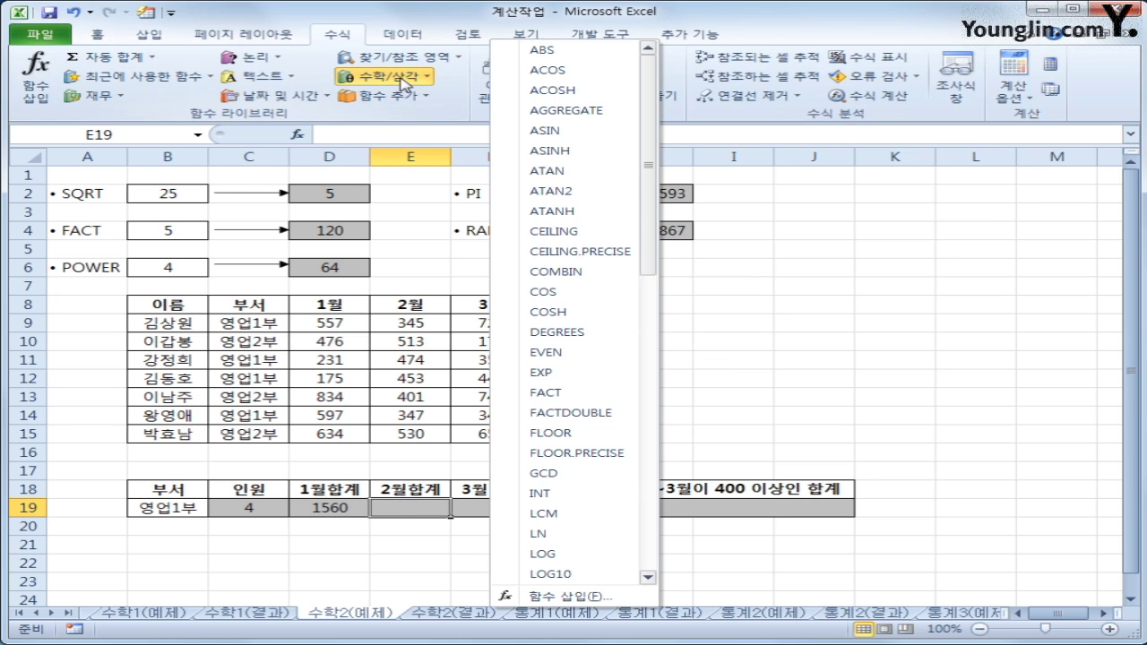
pyautogui.click(651, 385)
pyautogui.moveTo(651, 385); pyautogui.dragTo(649, 460)
pyautogui.click(616, 553)
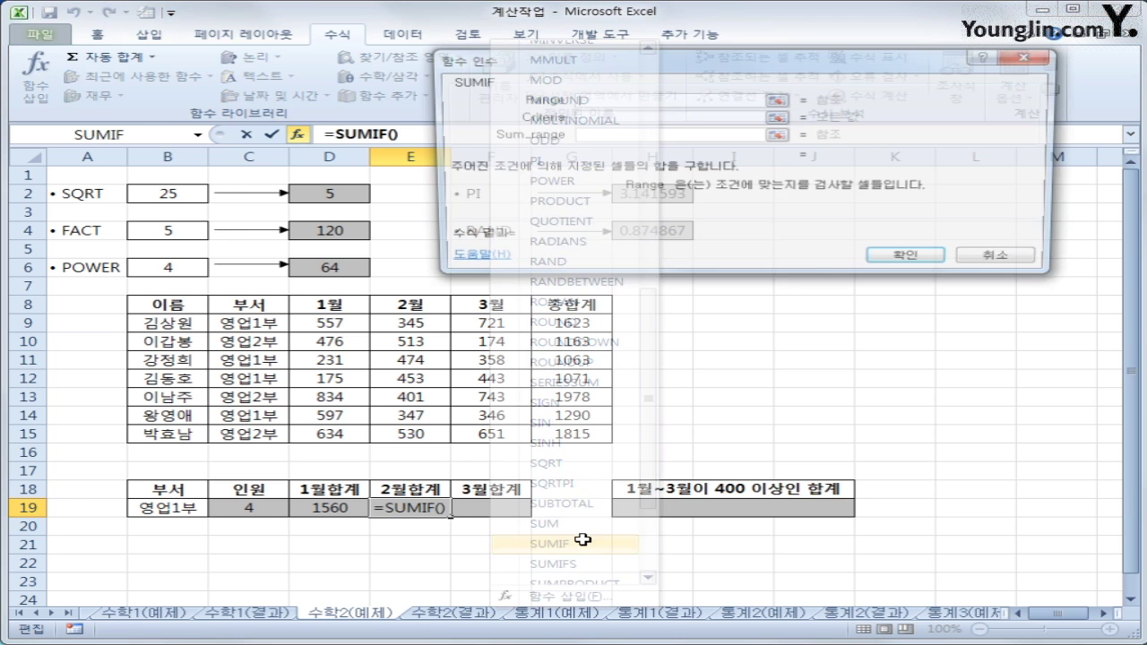
pyautogui.moveTo(237, 331); pyautogui.dragTo(242, 434)
pyautogui.click(592, 134)
pyautogui.click(591, 116)
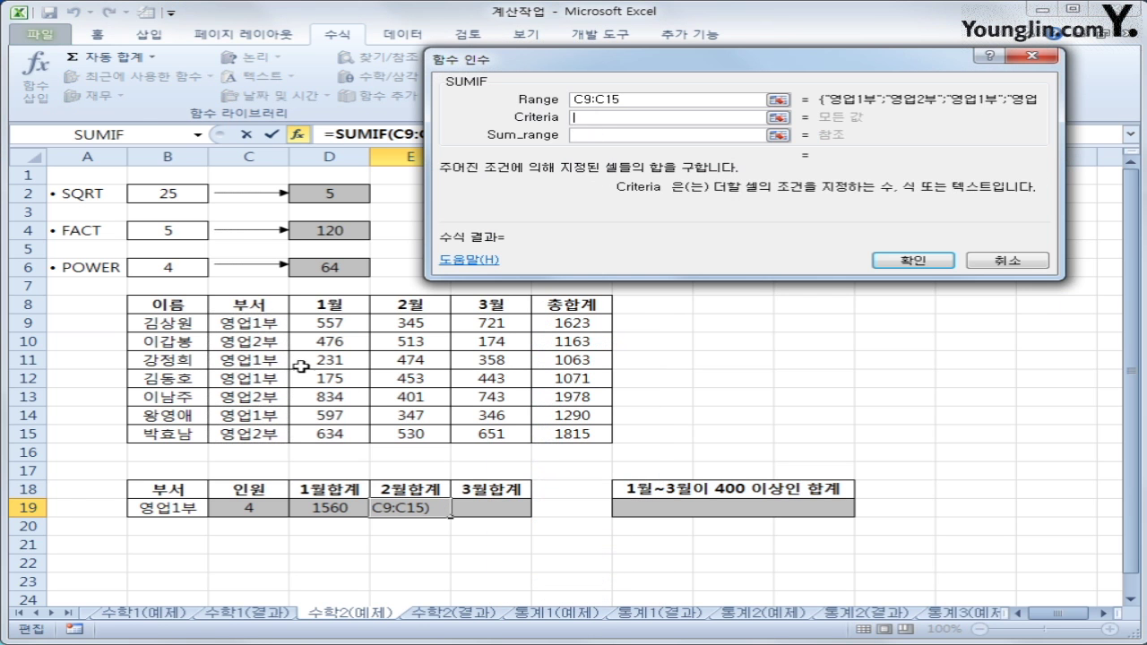
pyautogui.click(179, 507)
pyautogui.click(591, 134)
pyautogui.click(413, 319)
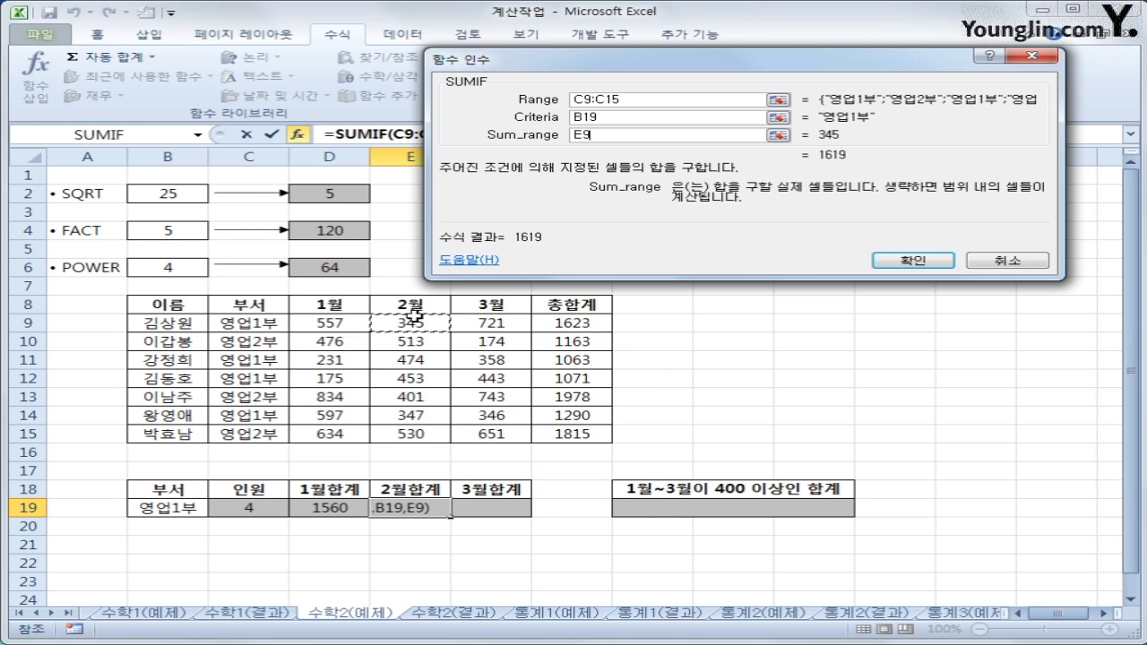
pyautogui.moveTo(412, 319); pyautogui.dragTo(409, 434)
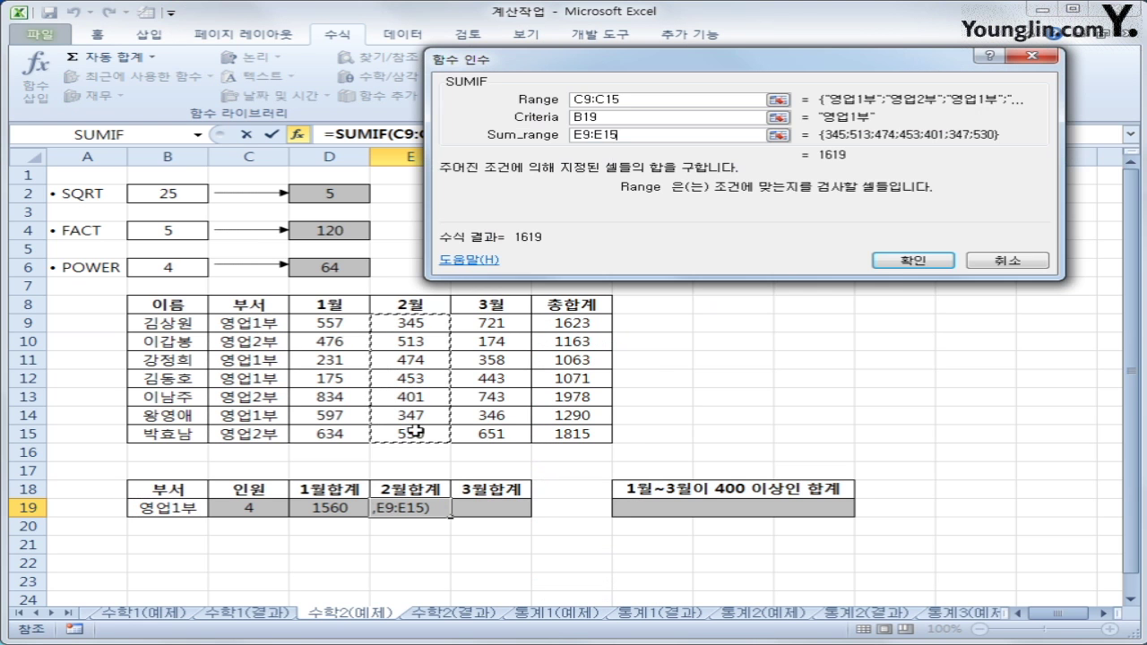
pyautogui.click(903, 265)
# Insert a SUMIF function in cell F19 with C9:C15 as the Range, B19 as the Criteria and F9:F15 as the Sum_range.
pyautogui.click(494, 507)
pyautogui.click(414, 76)
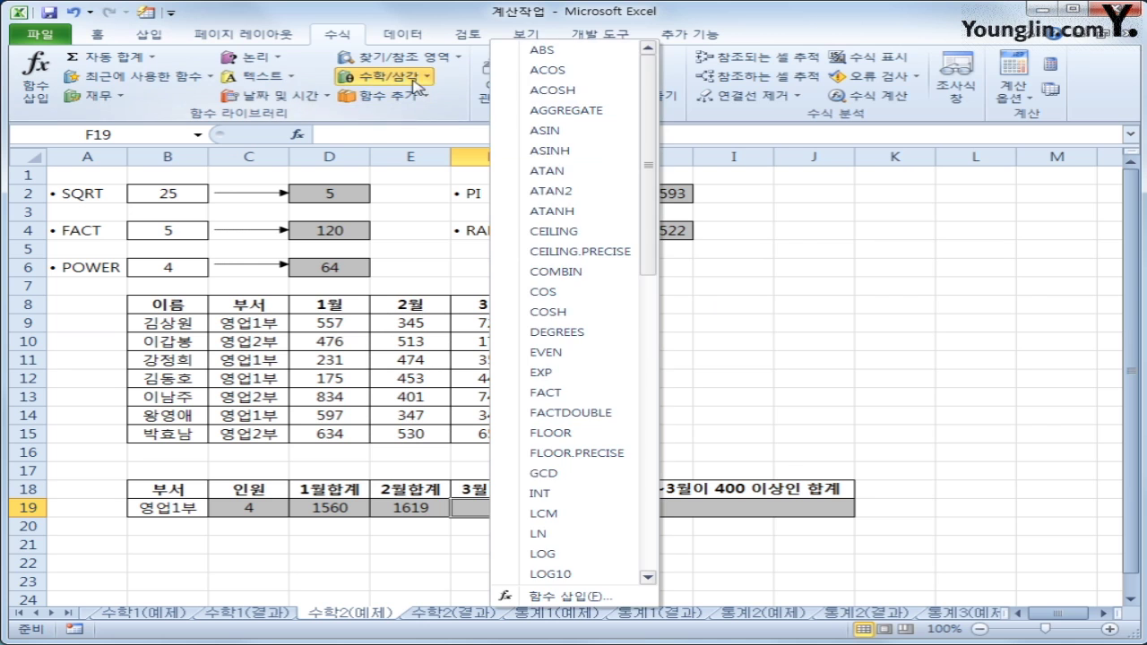
pyautogui.click(648, 358)
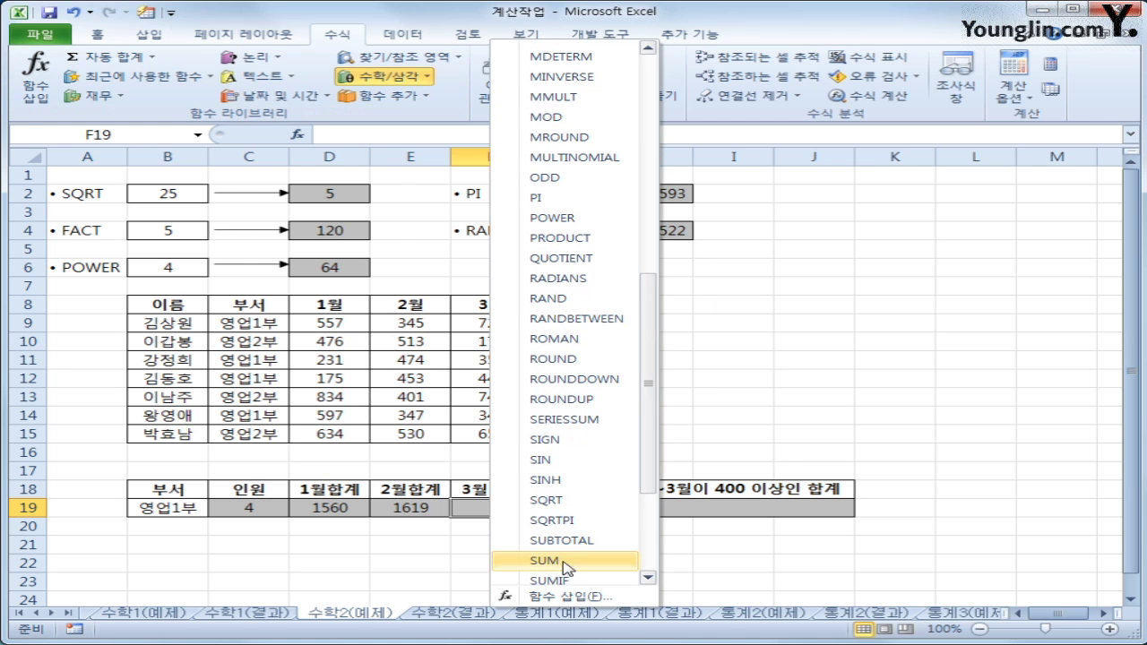
pyautogui.click(551, 581)
pyautogui.moveTo(267, 321); pyautogui.dragTo(256, 437)
pyautogui.press('Tab')
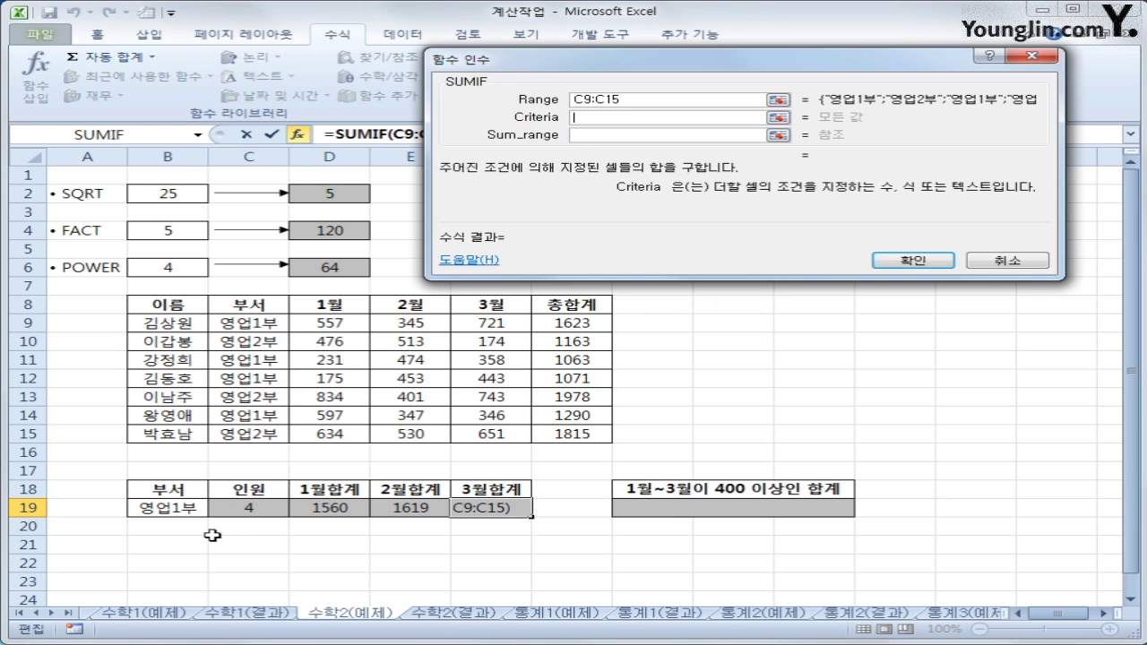
pyautogui.click(170, 511)
pyautogui.click(593, 136)
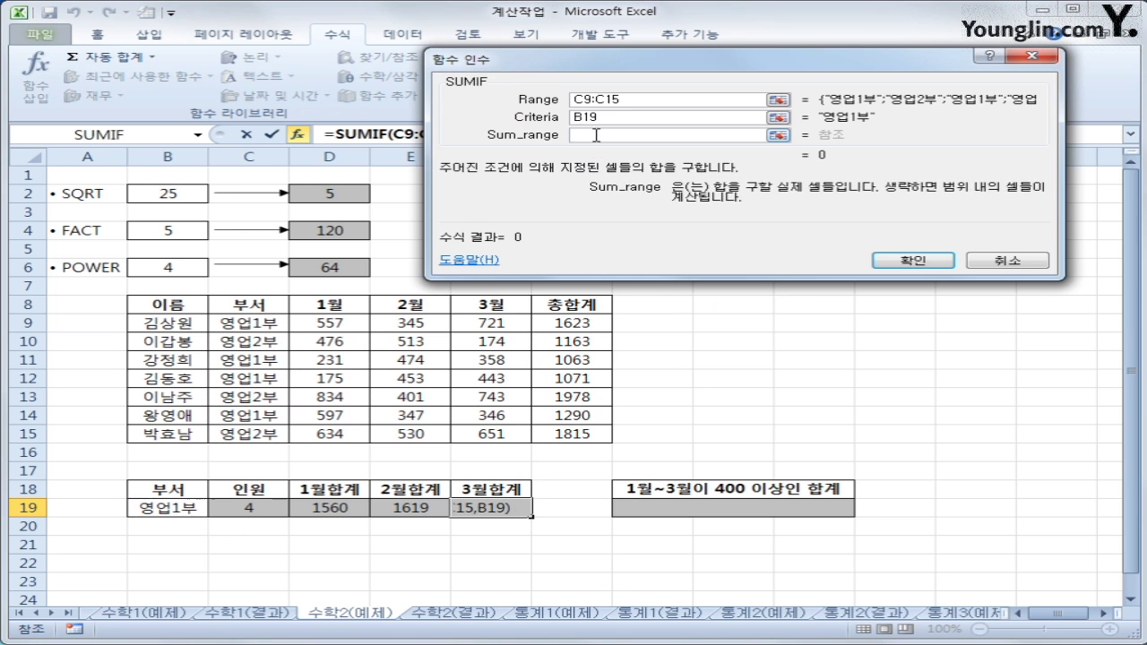
pyautogui.moveTo(502, 324); pyautogui.dragTo(498, 437)
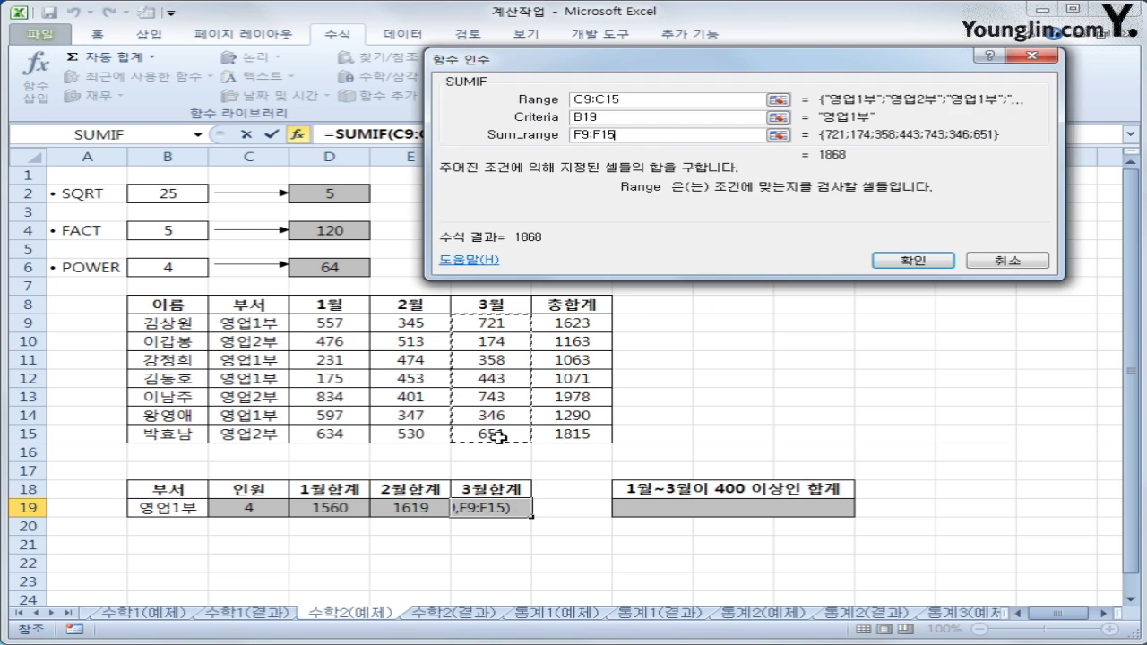
pyautogui.click(906, 266)
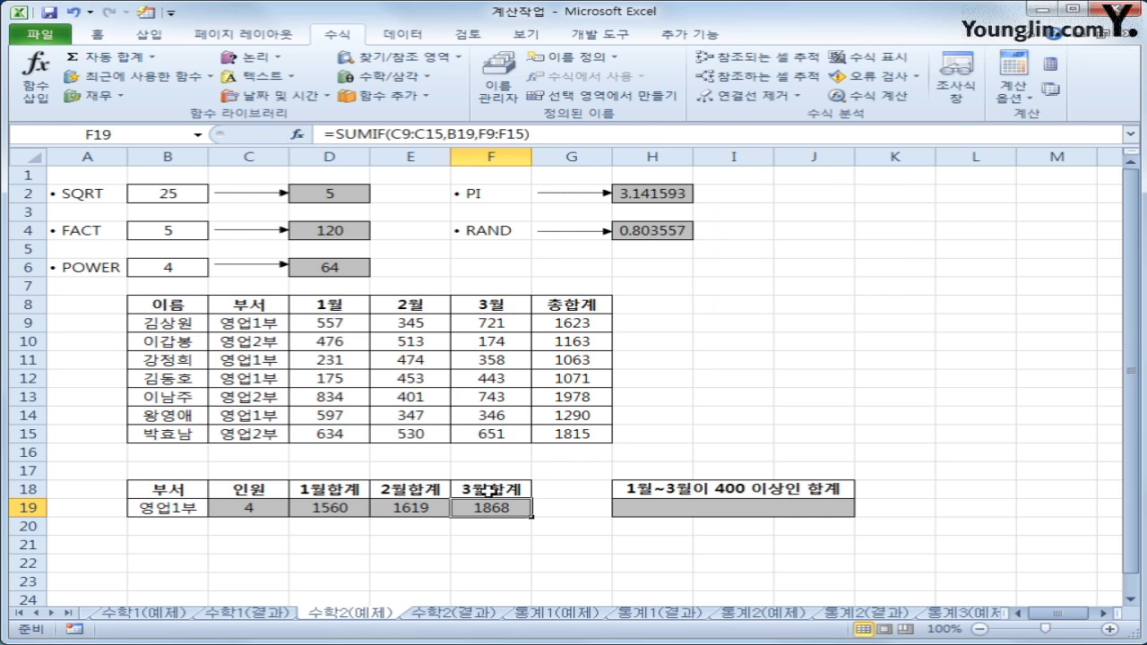
# Try filling the SUMIF formula from D19 across to F19, and clear the contents of D19:F19.
pyautogui.click(346, 507)
pyautogui.click(421, 507)
pyautogui.click(502, 507)
pyautogui.click(342, 507)
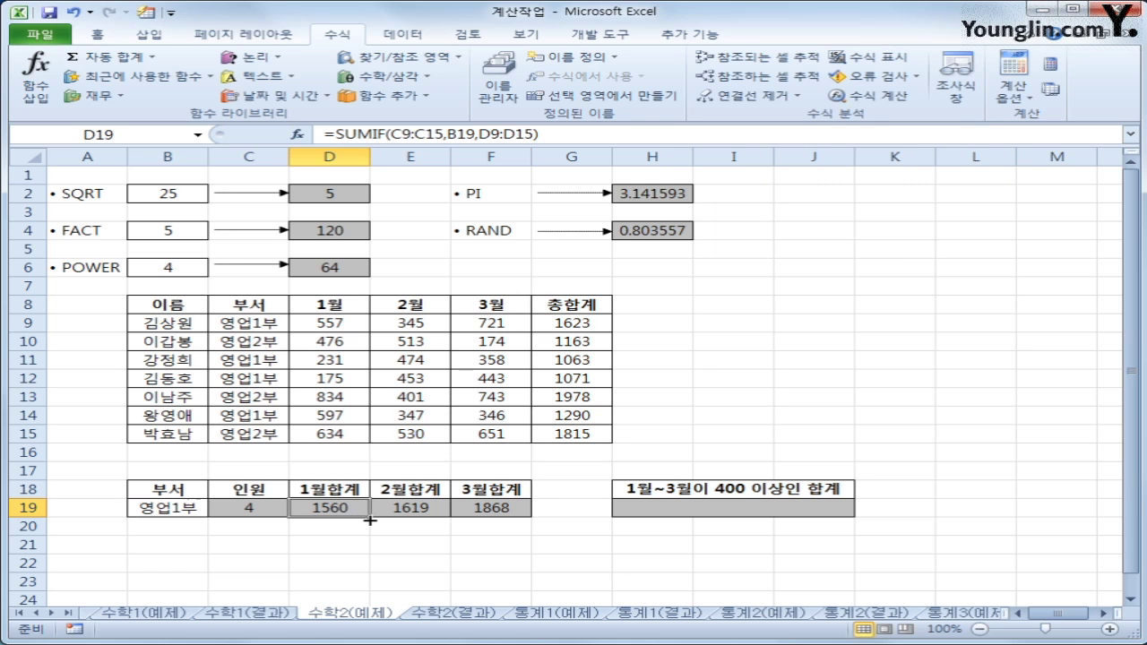
pyautogui.moveTo(369, 520); pyautogui.dragTo(491, 510)
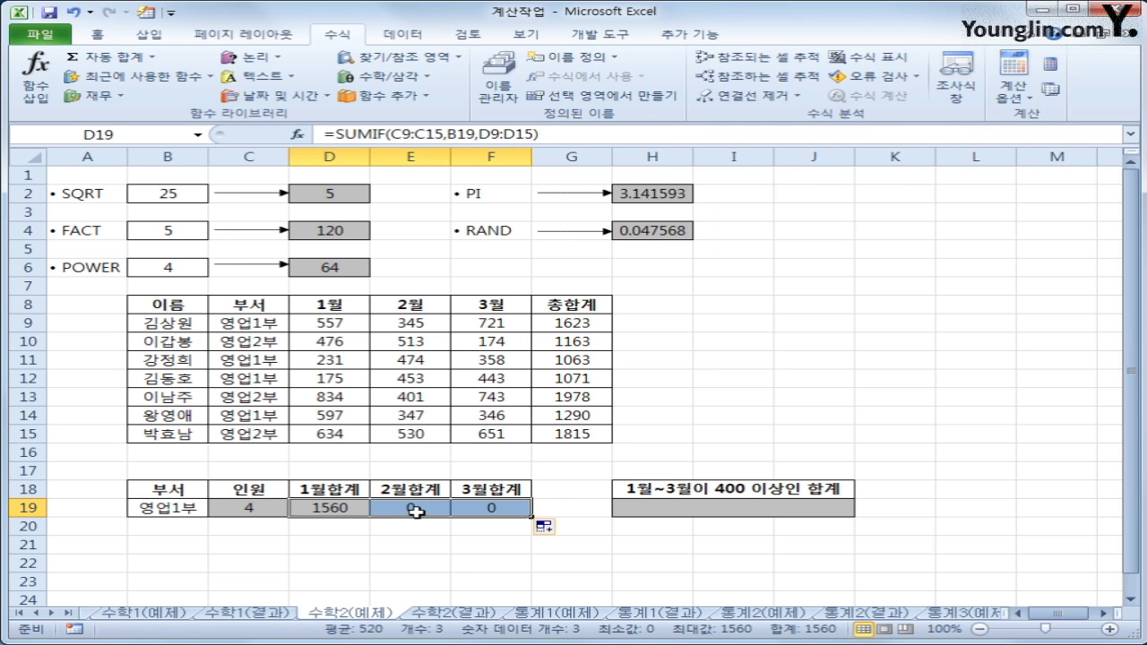
pyautogui.click(514, 510)
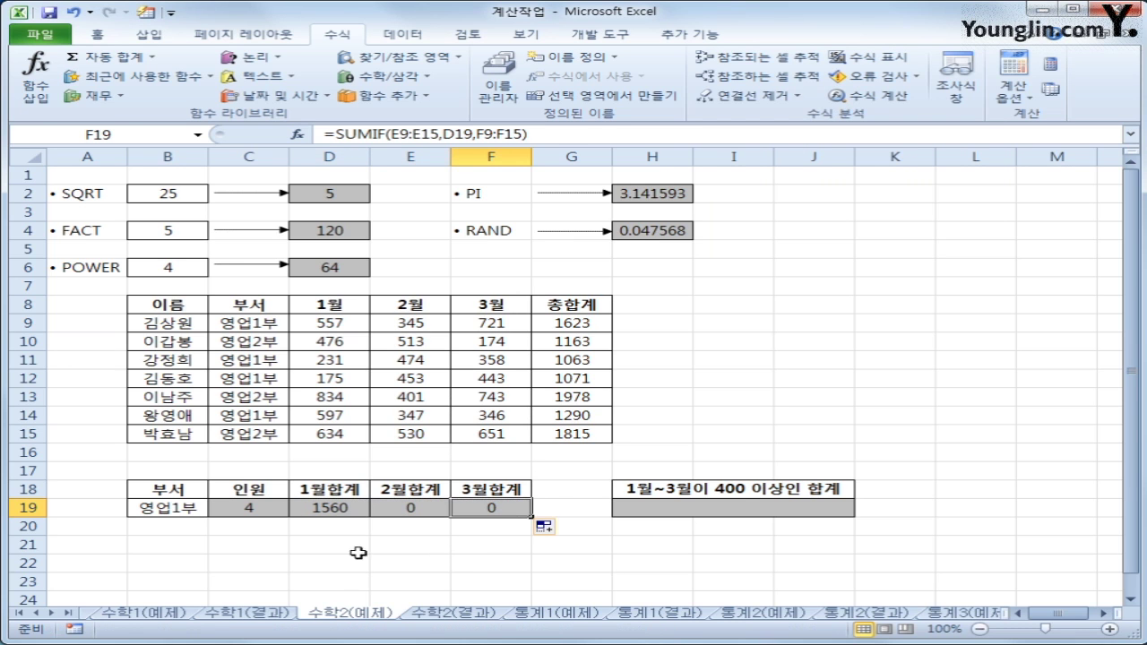
pyautogui.moveTo(342, 508); pyautogui.dragTo(473, 509)
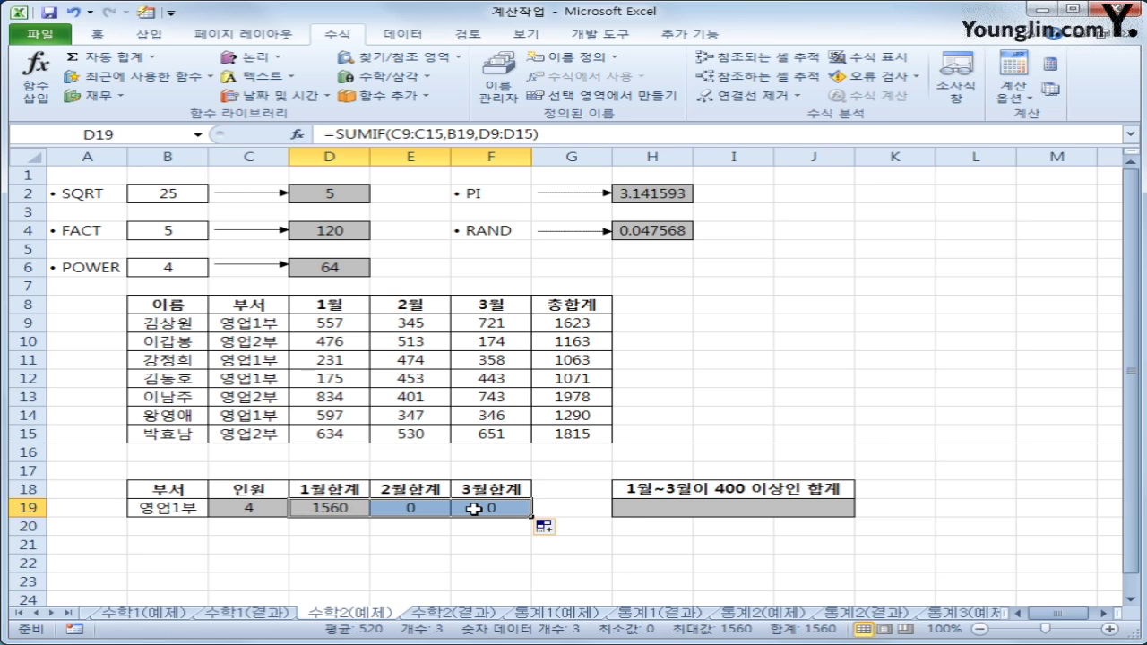
pyautogui.press('Delete')
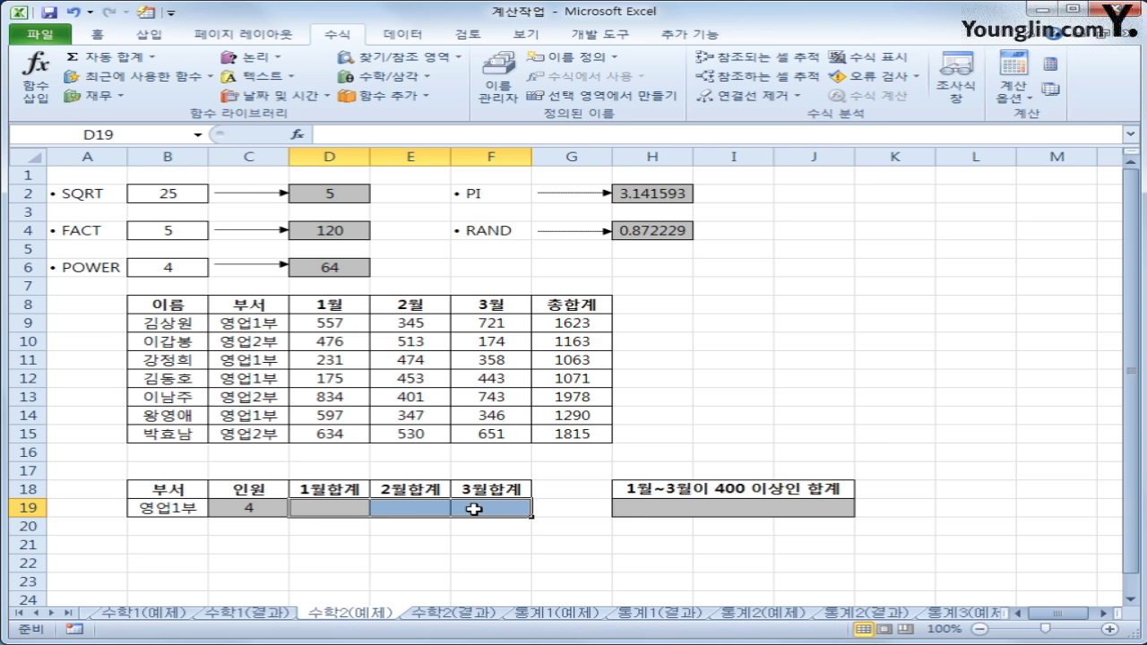
# Start a SUMIF function in cell D19 with the absolute reference $C$9:$C$15 as the Range.
pyautogui.click(343, 506)
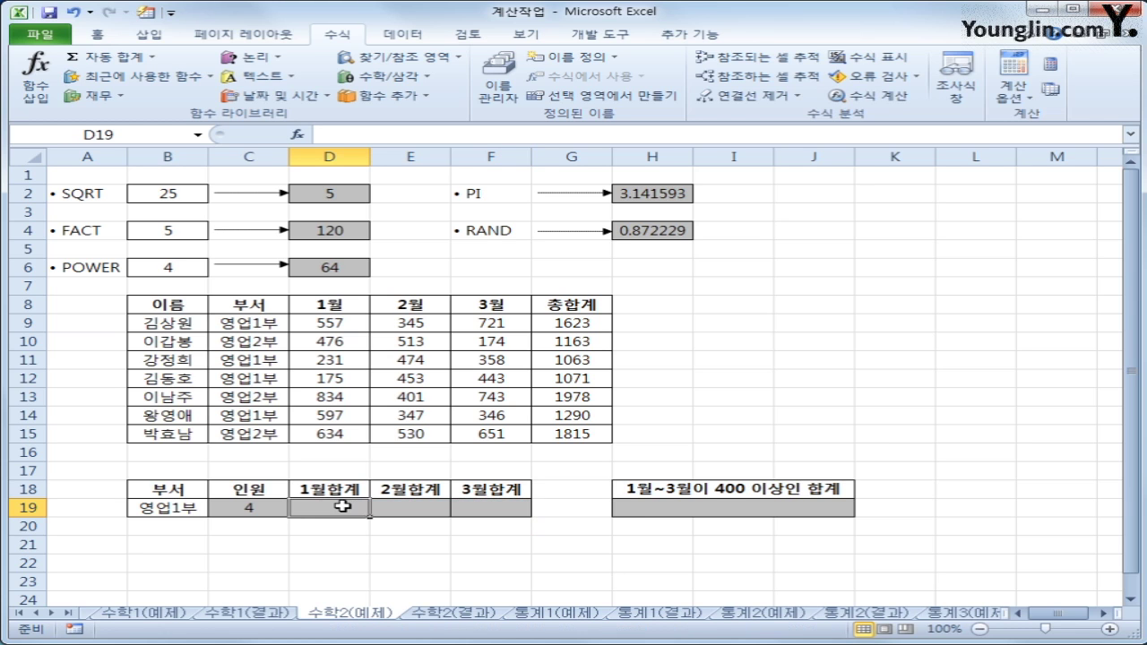
pyautogui.click(397, 79)
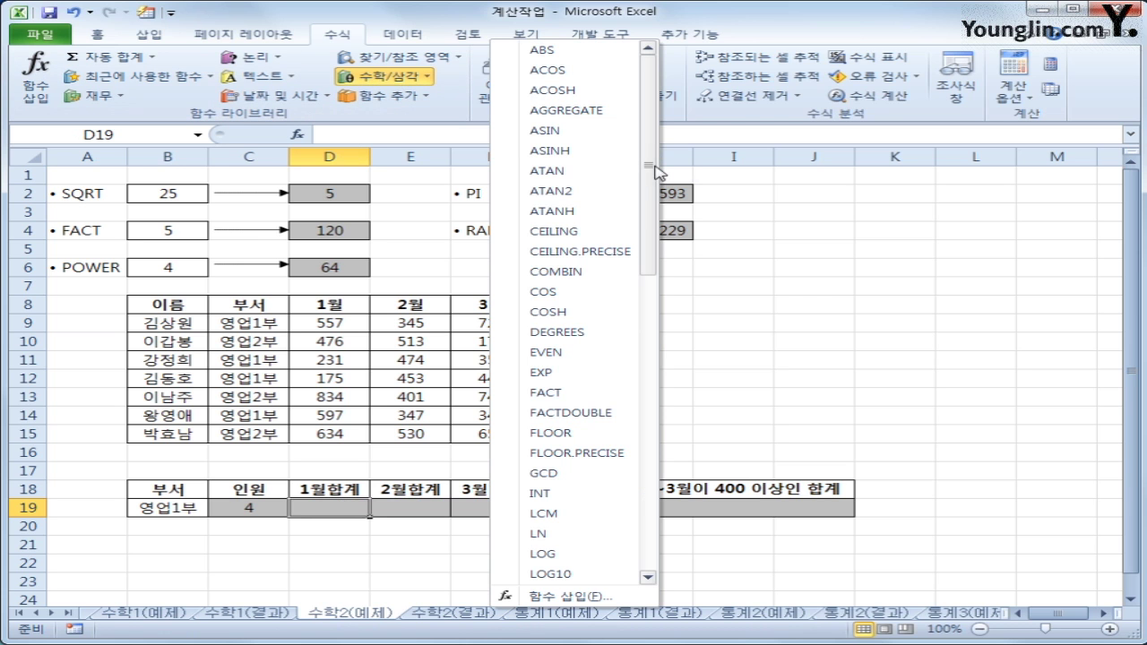
pyautogui.moveTo(655, 168); pyautogui.dragTo(651, 385)
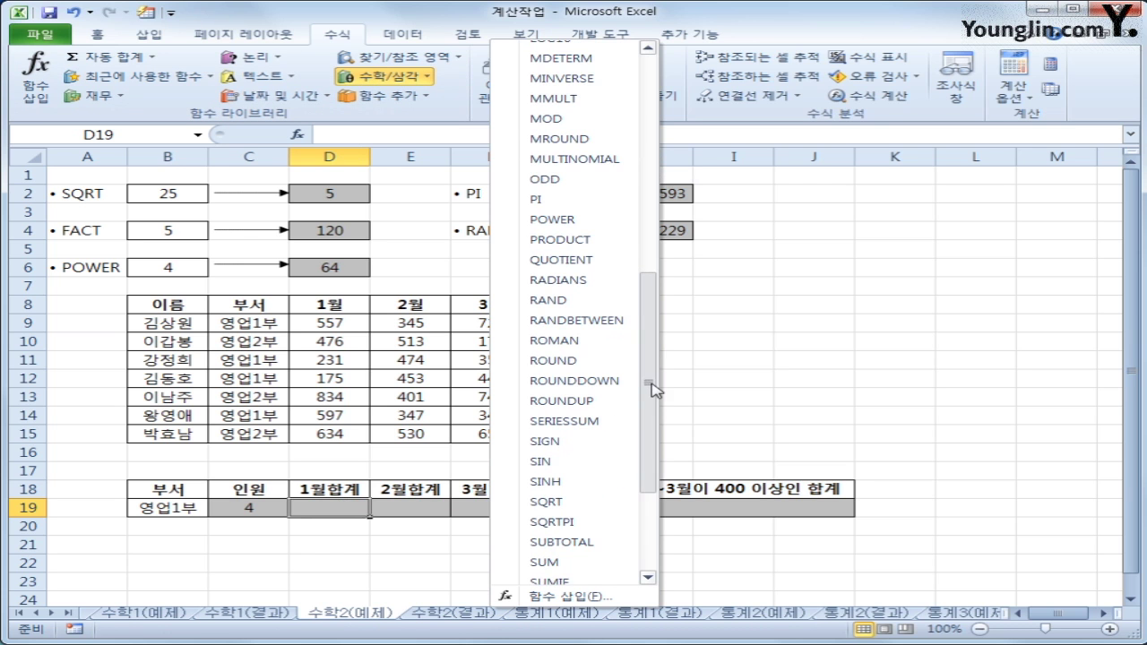
pyautogui.click(608, 583)
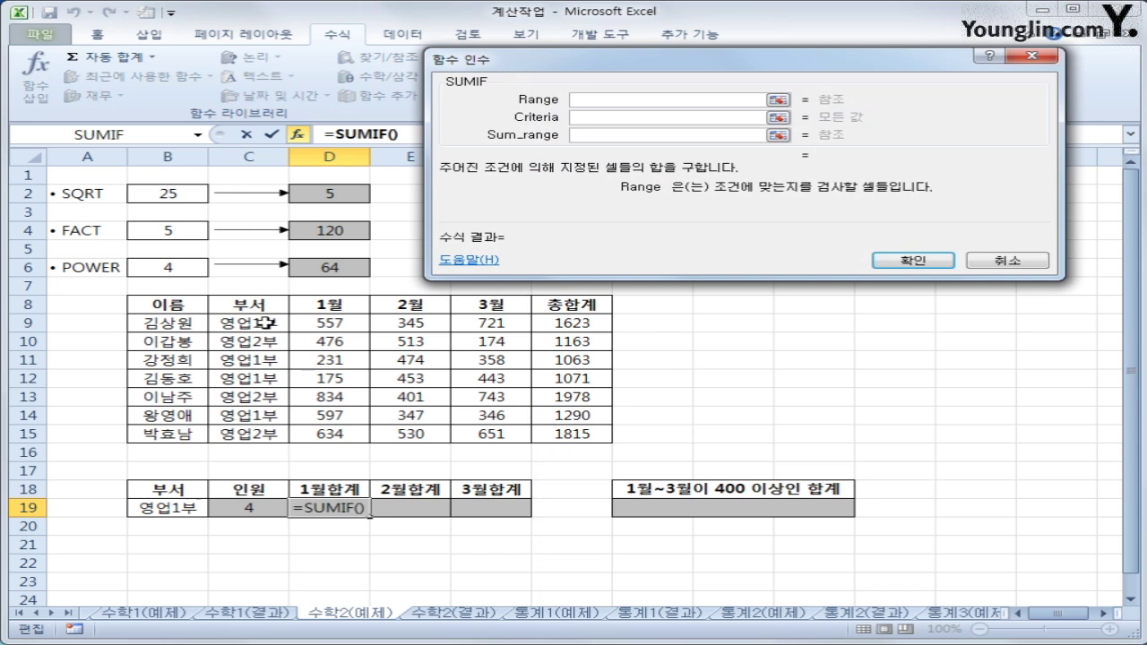
pyautogui.moveTo(265, 322); pyautogui.dragTo(259, 431)
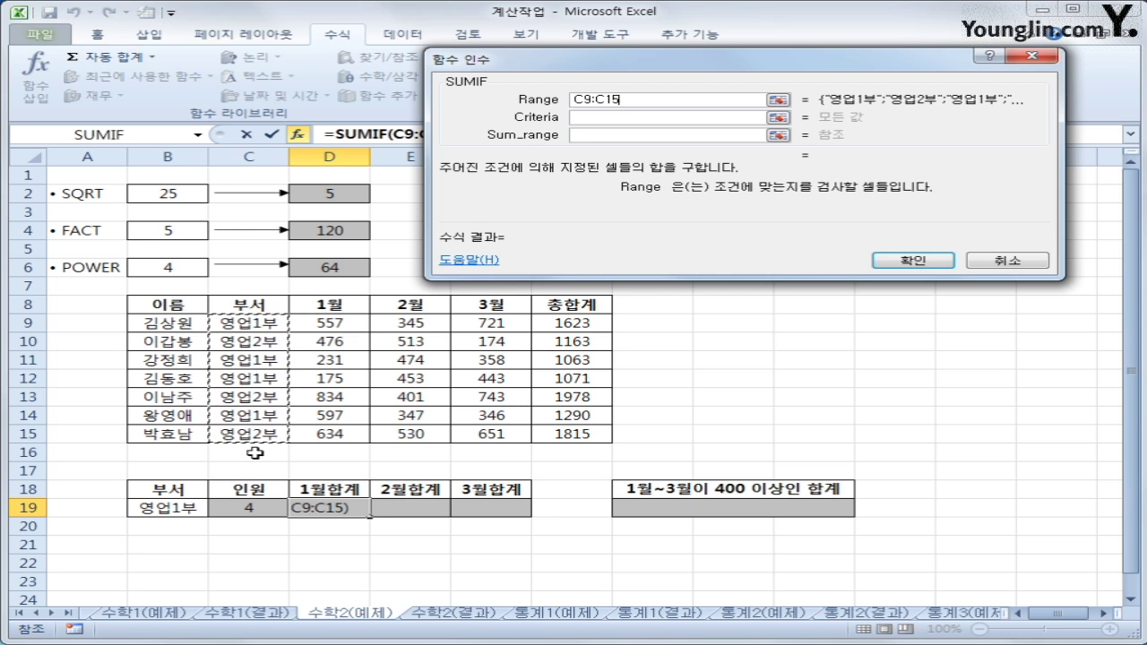
pyautogui.press('F4')
# Complete the SUMIF in D19 with $B$19 as the Criteria and D9:D15 as the Sum_range, and fill it across to F19.
pyautogui.click(588, 117)
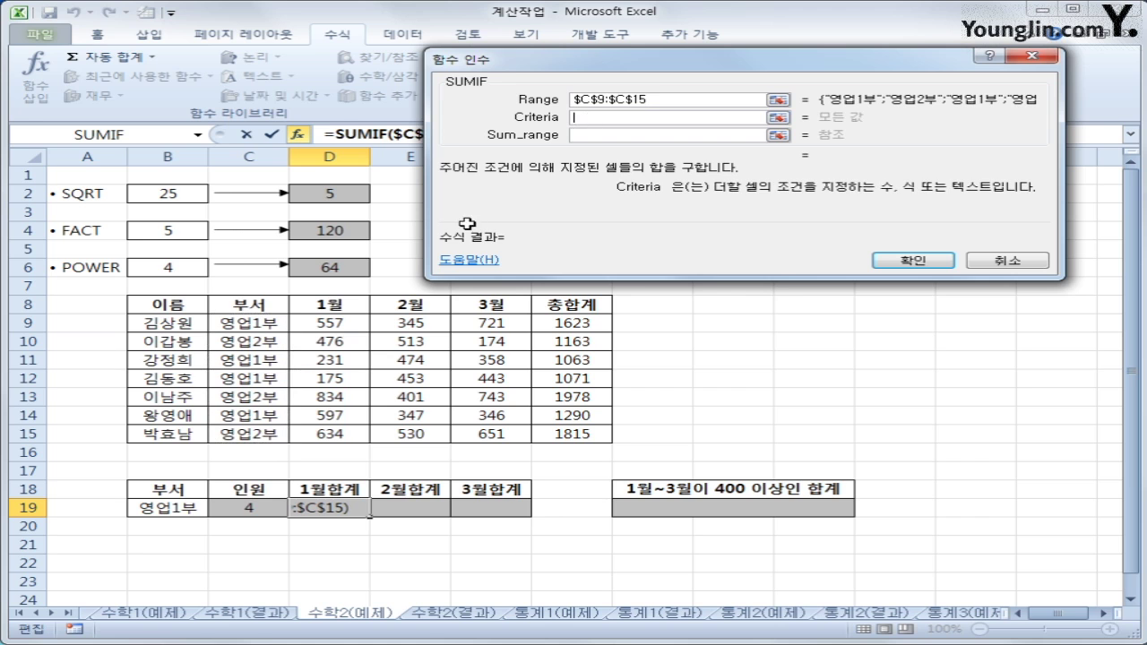
pyautogui.click(167, 509)
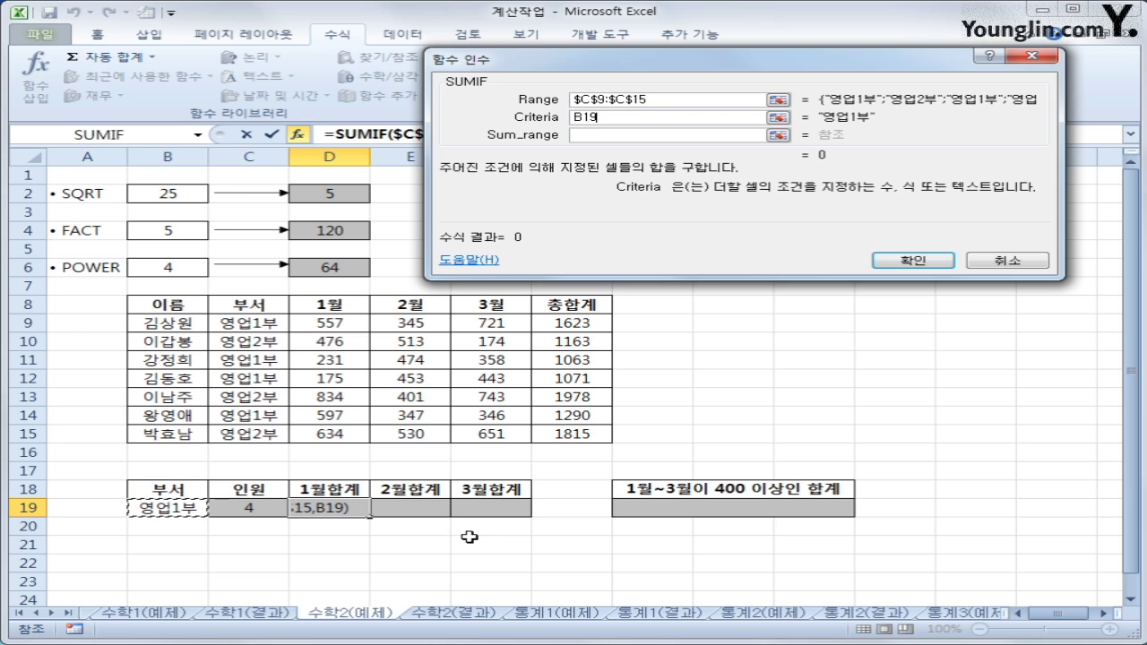
pyautogui.press('F4')
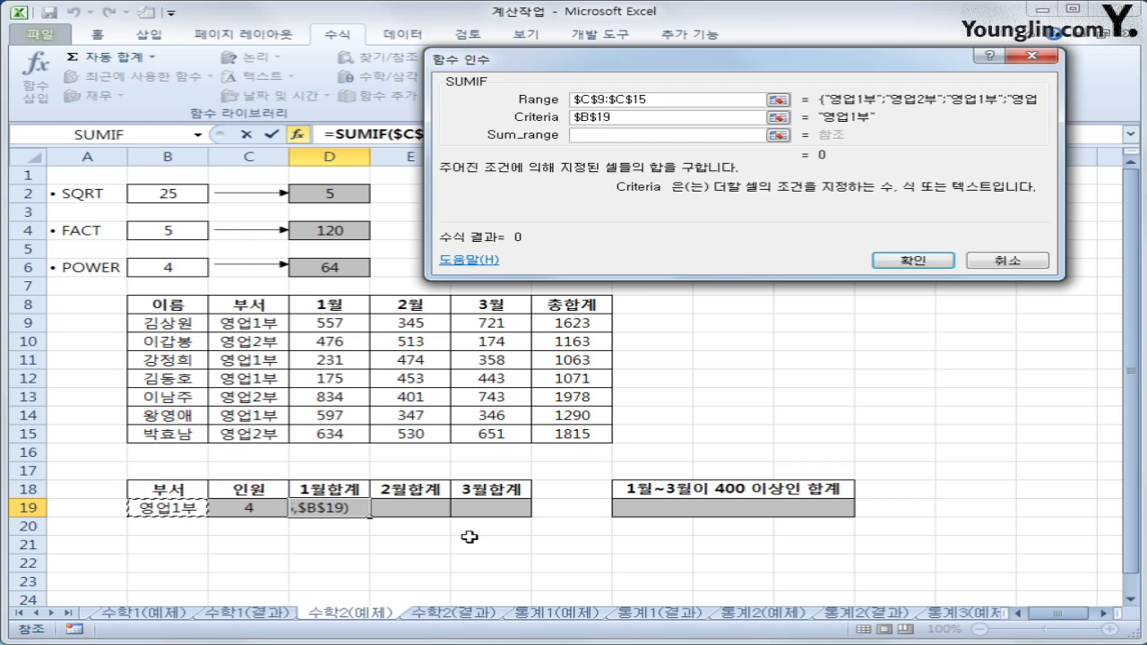
pyautogui.press('Tab')
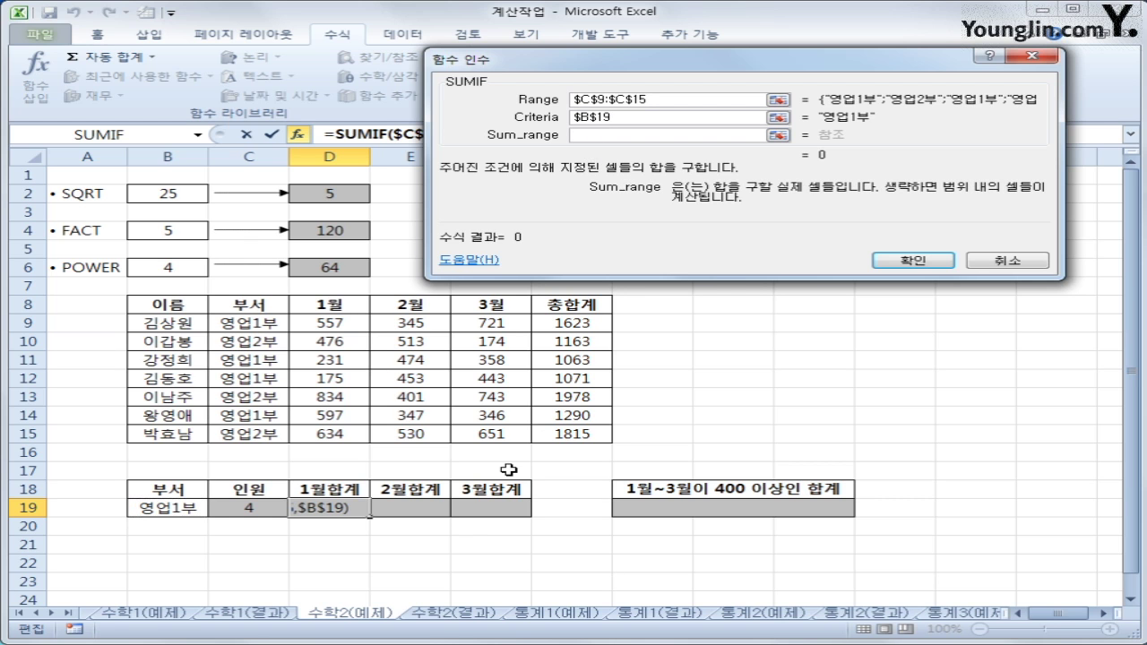
pyautogui.moveTo(347, 323); pyautogui.dragTo(331, 442)
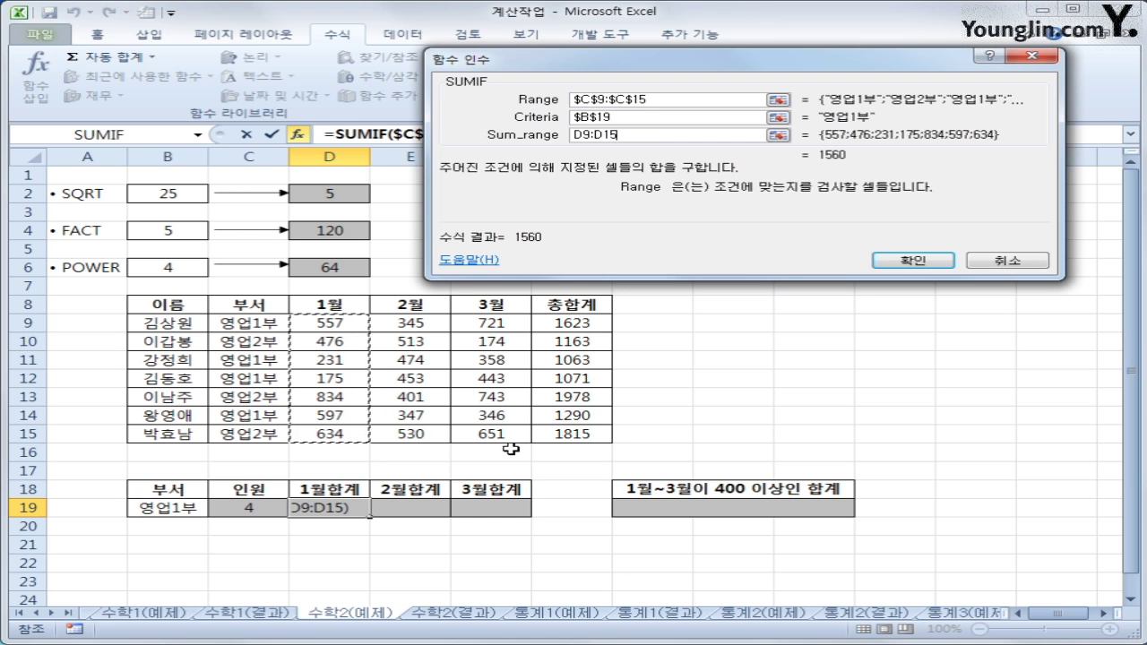
pyautogui.click(894, 257)
pyautogui.moveTo(371, 518); pyautogui.dragTo(512, 520)
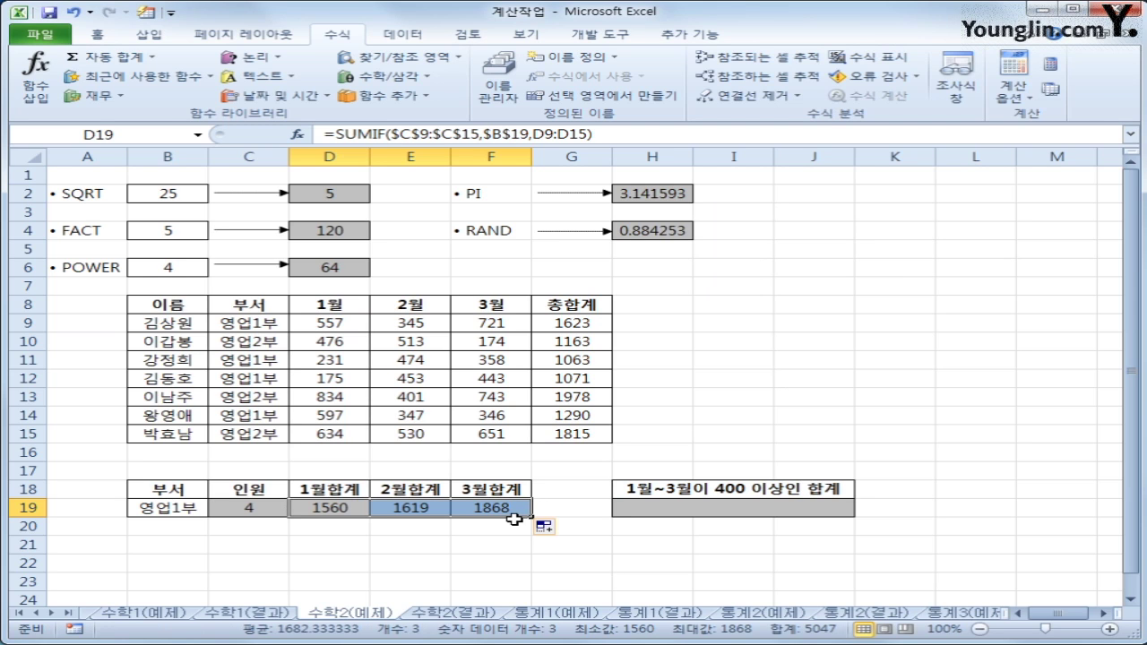
# Start a SUMIFS function in cell H19 with the 총합계 values G9:G15 as the Sum_range.
pyautogui.click(675, 507)
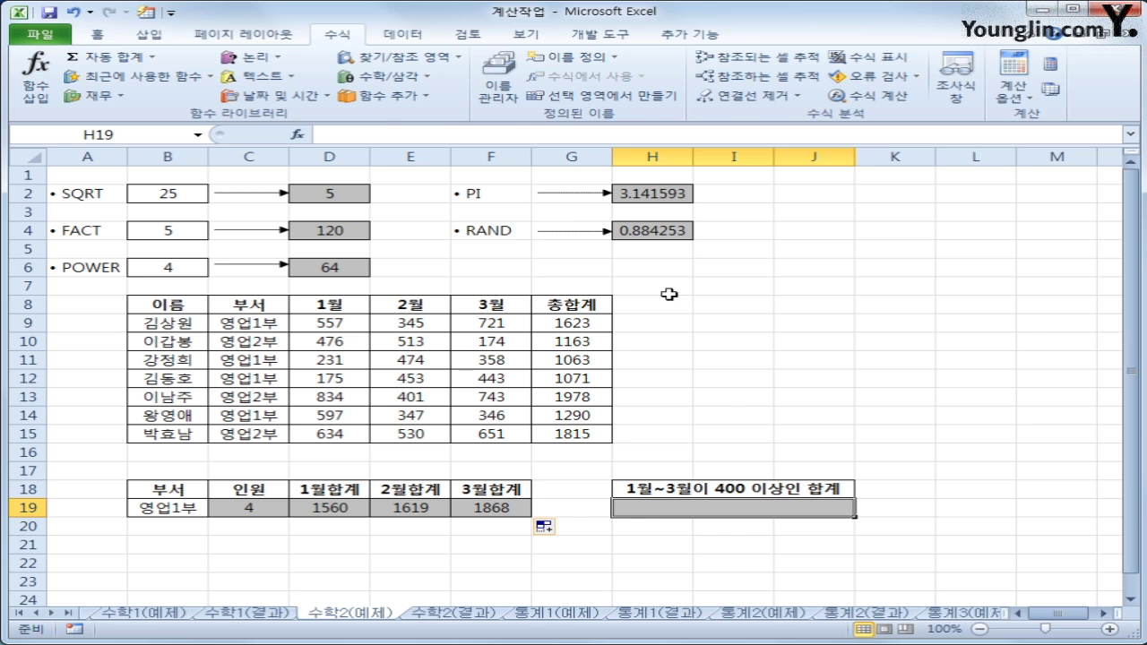
pyautogui.click(394, 76)
pyautogui.moveTo(645, 261); pyautogui.dragTo(650, 507)
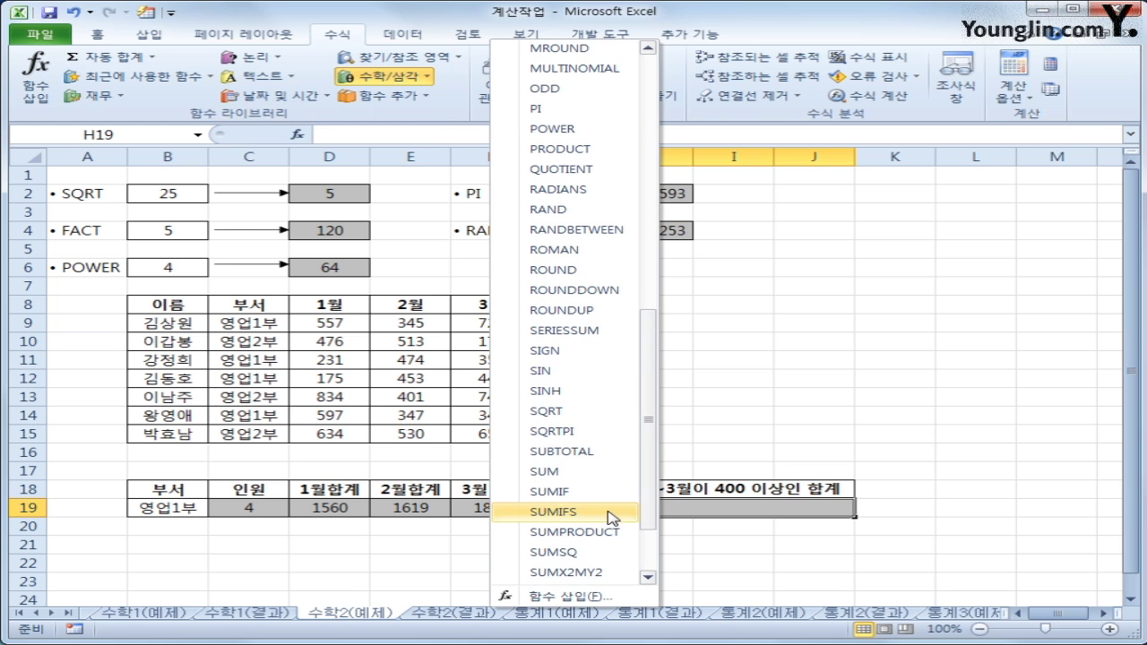
pyautogui.click(602, 510)
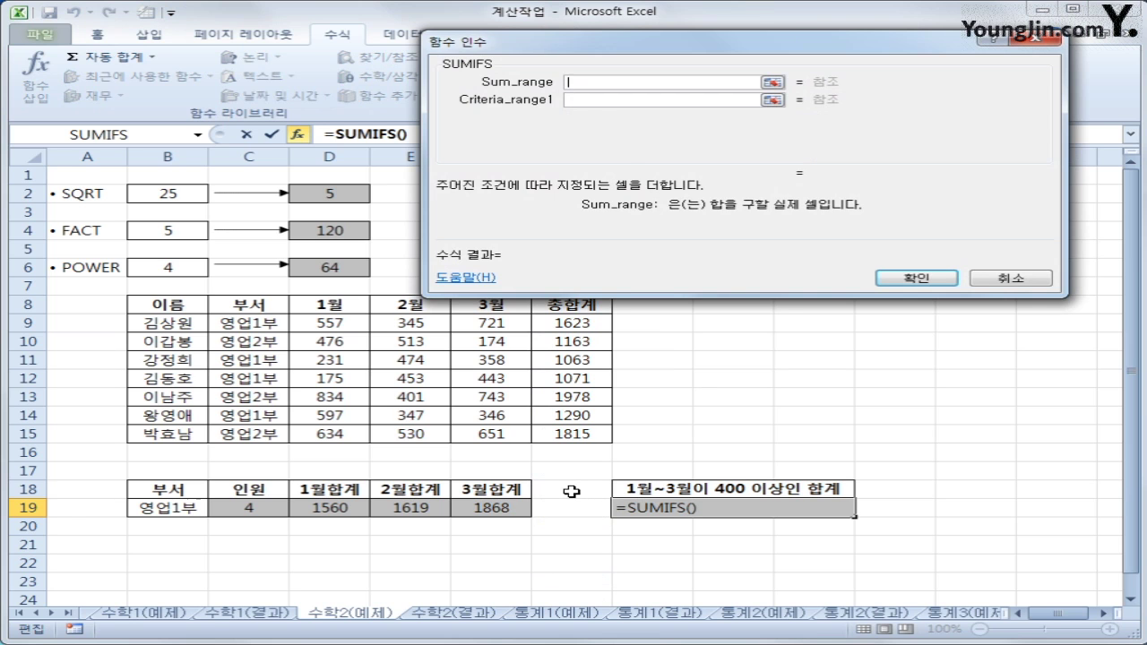
pyautogui.click(599, 100)
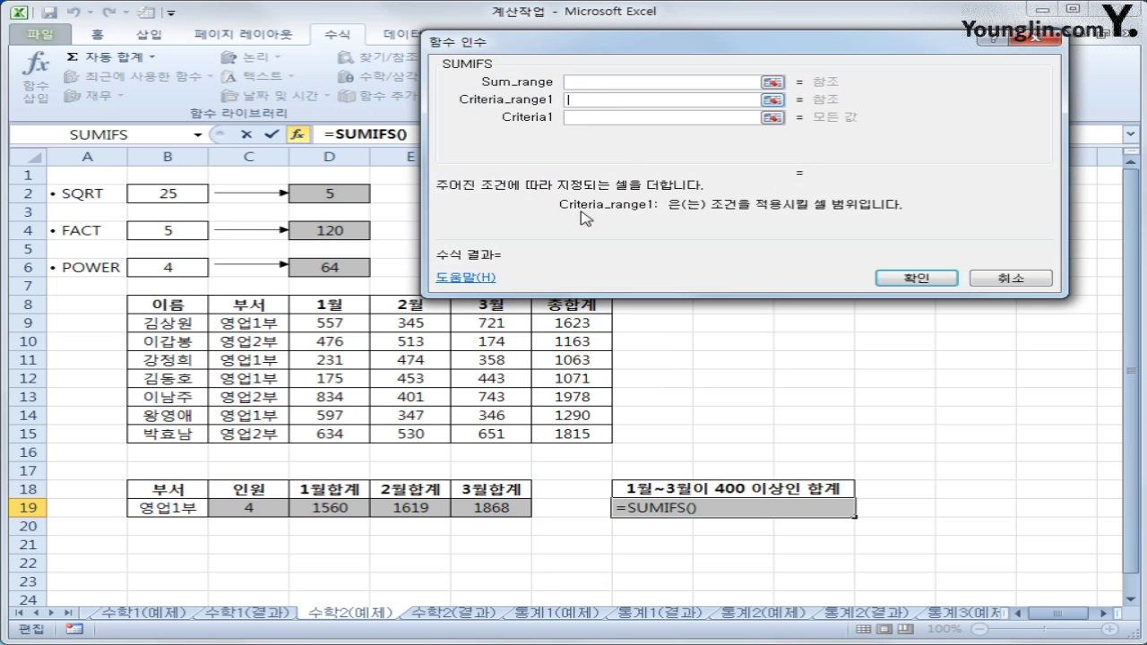
pyautogui.click(583, 117)
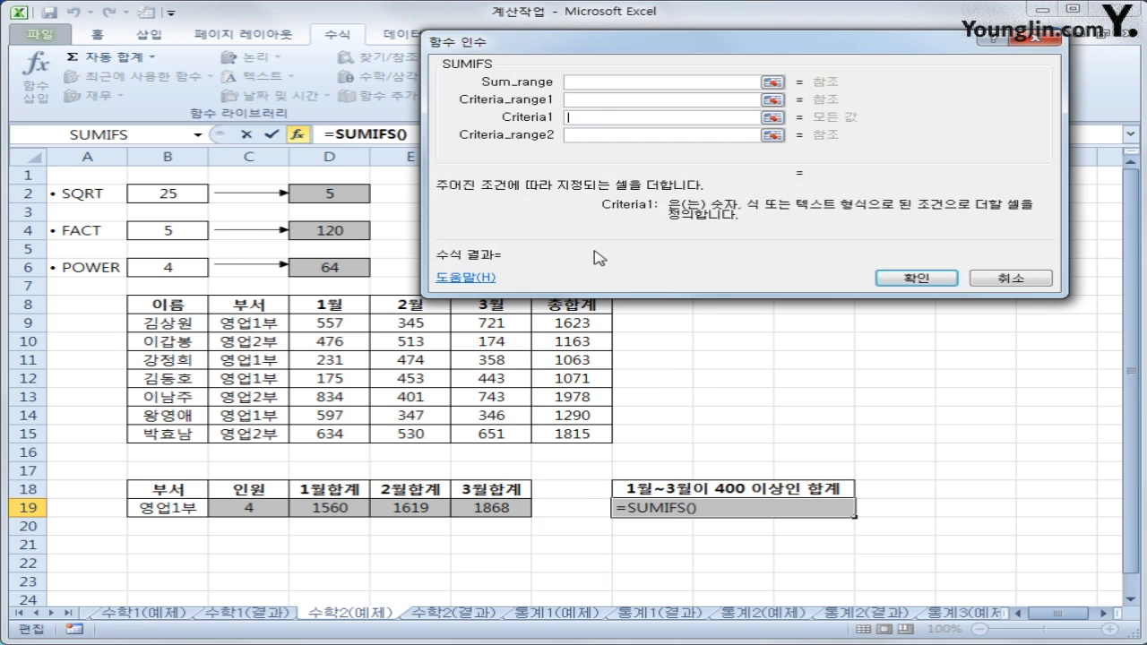
pyautogui.click(597, 82)
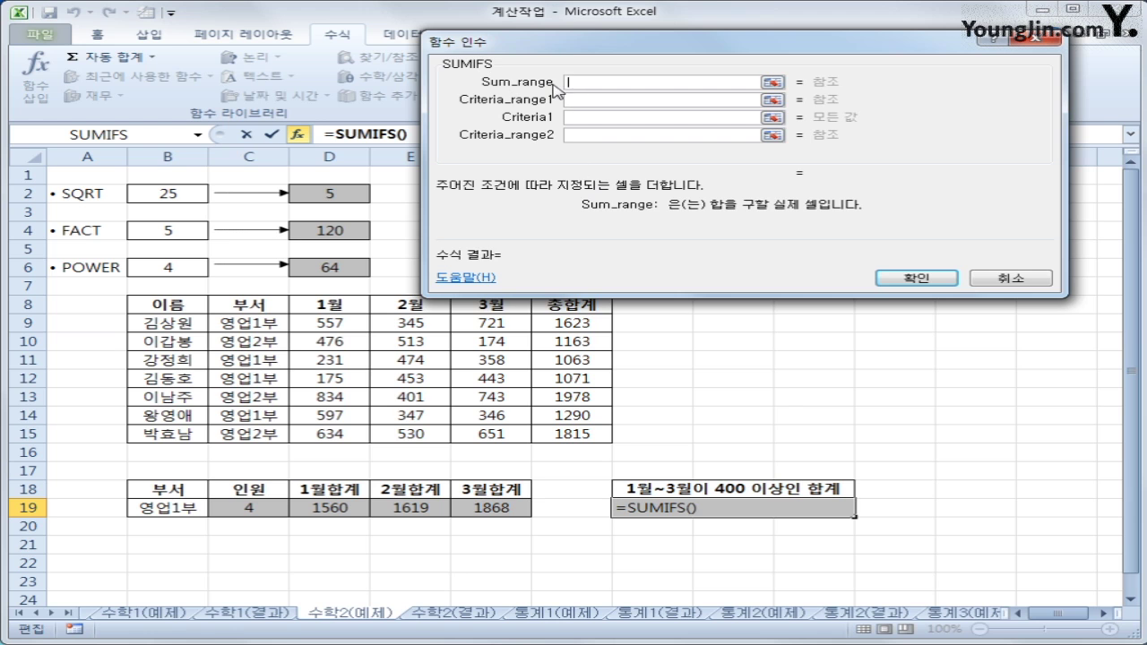
pyautogui.moveTo(565, 323); pyautogui.dragTo(578, 433)
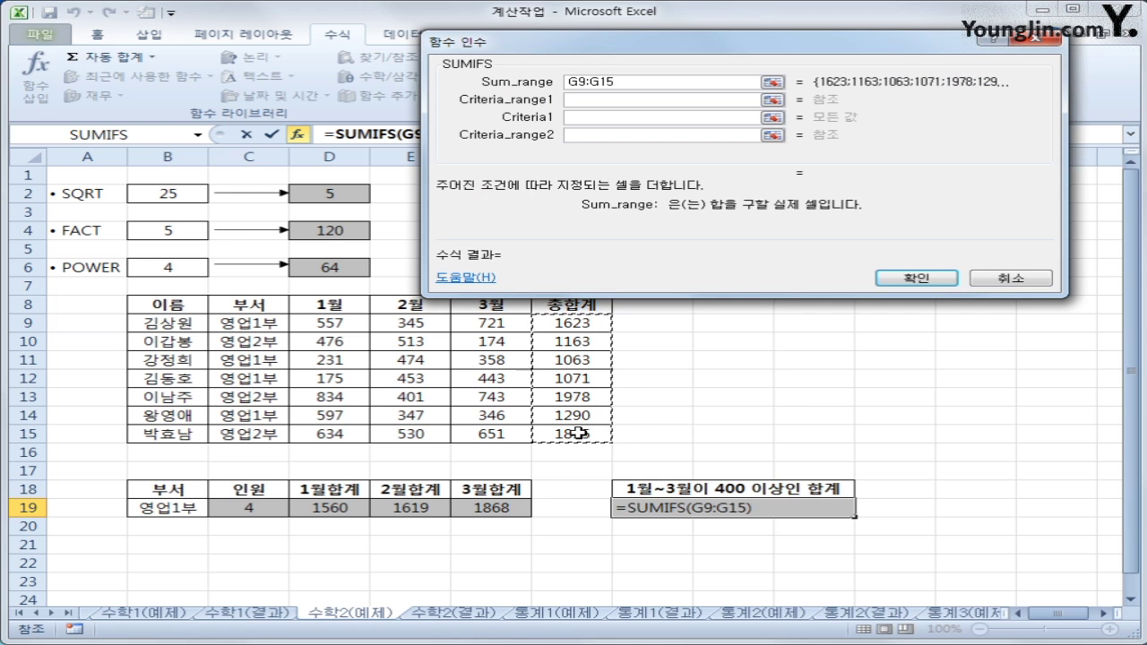
# Set the SUMIFS Criteria_range1 to the 1월 values D9:D15 and Criteria1 to >=400.
pyautogui.click(593, 99)
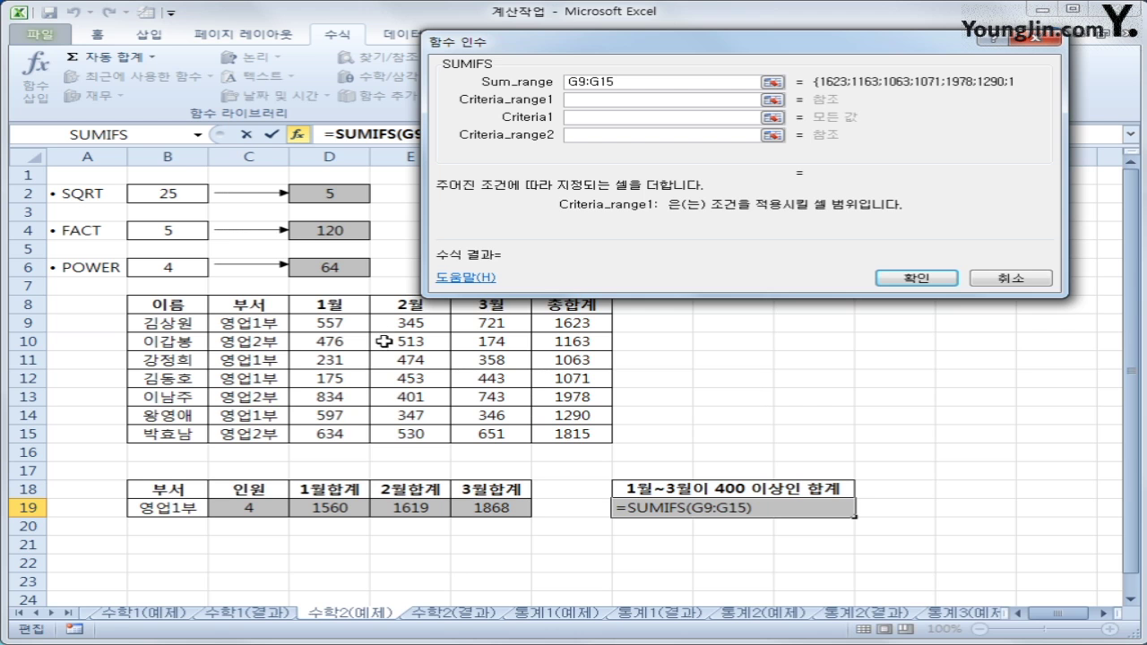
pyautogui.click(348, 325)
pyautogui.moveTo(347, 324); pyautogui.dragTo(358, 433)
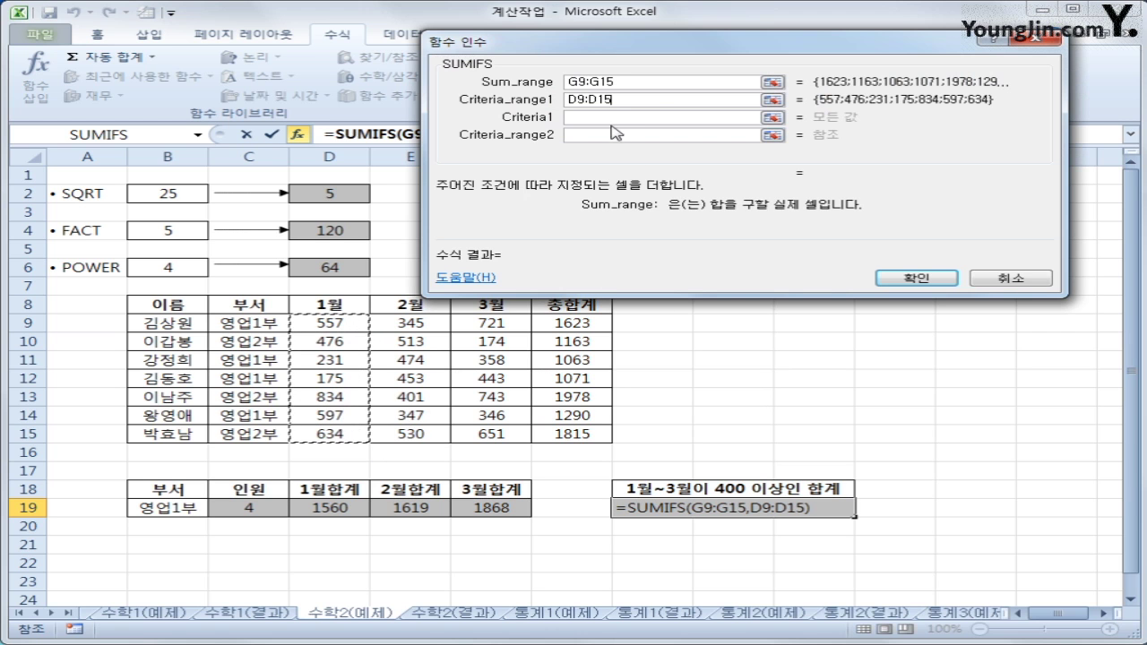
pyautogui.click(613, 117)
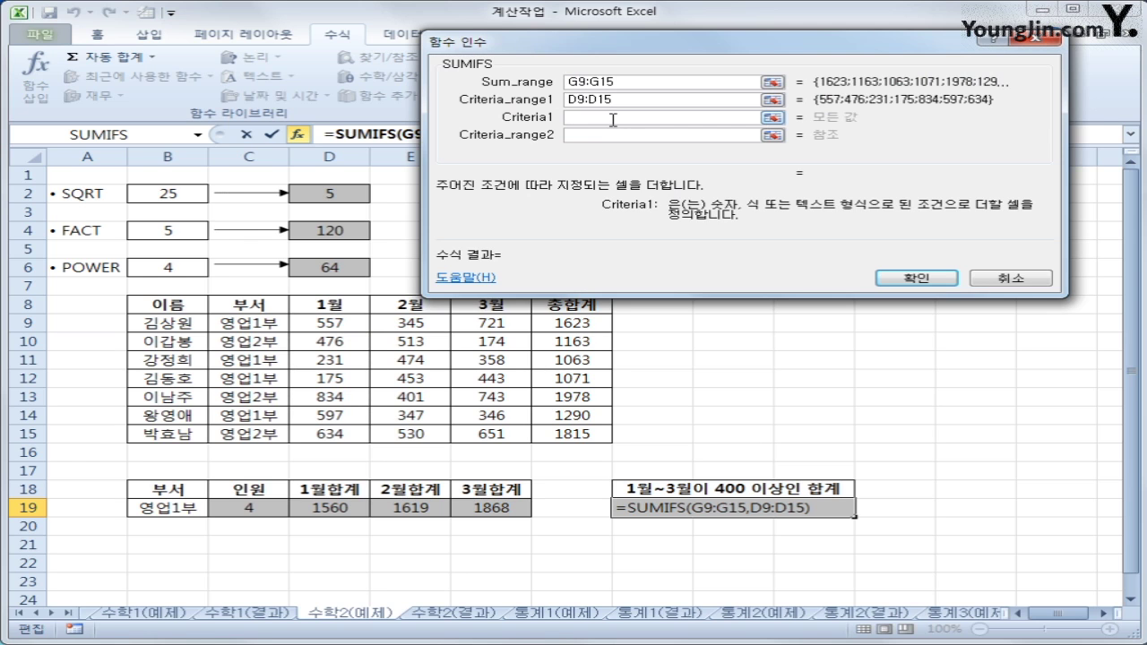
pyautogui.write('>=400')
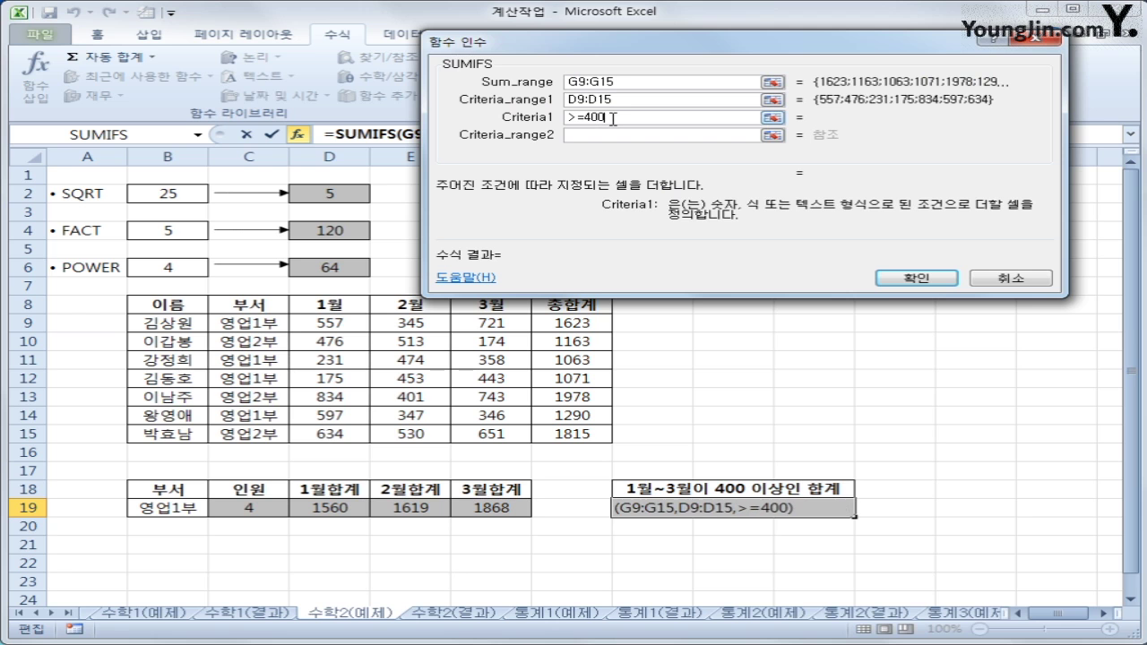
# Set the SUMIFS Criteria_range2 to the 2월 values E9:E15.
pyautogui.click(615, 135)
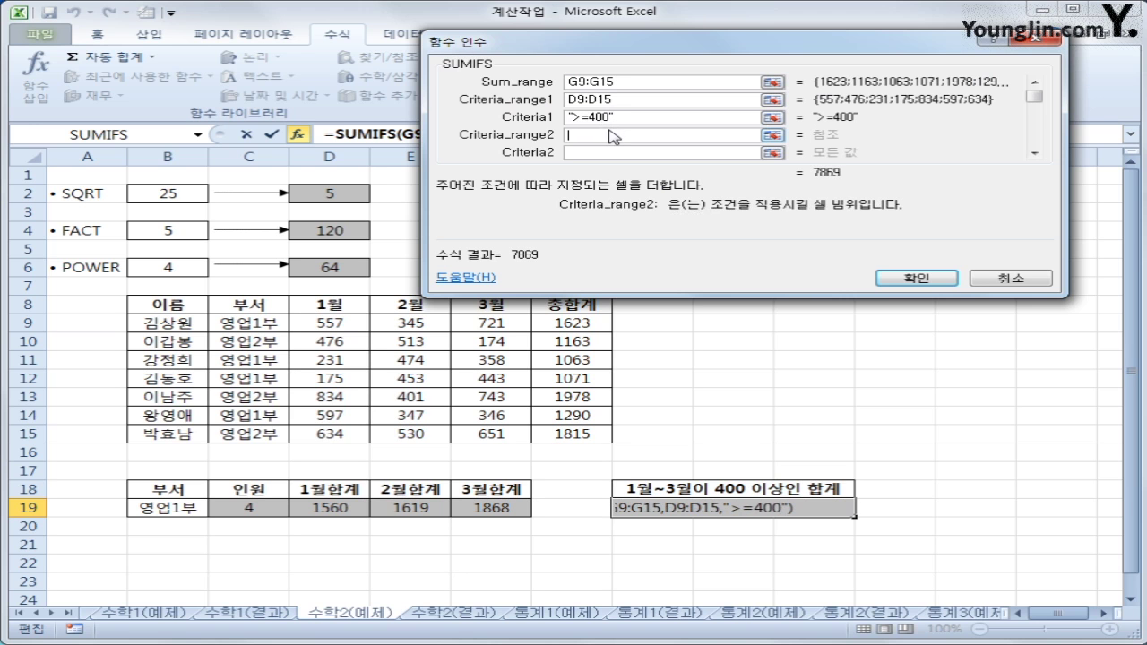
pyautogui.click(405, 318)
pyautogui.moveTo(405, 318); pyautogui.dragTo(410, 433)
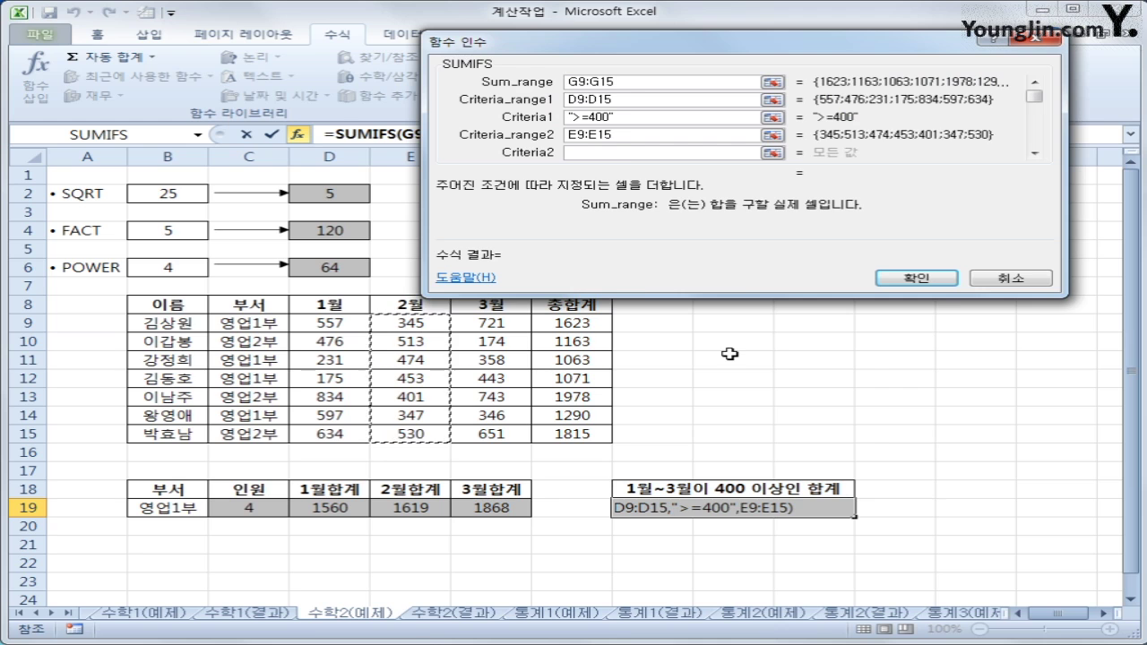
# Set the SUMIFS Criteria2 to >=400 and Criteria_range3 to the 3월 values F9:F15.
pyautogui.click(639, 151)
pyautogui.write('>=400')
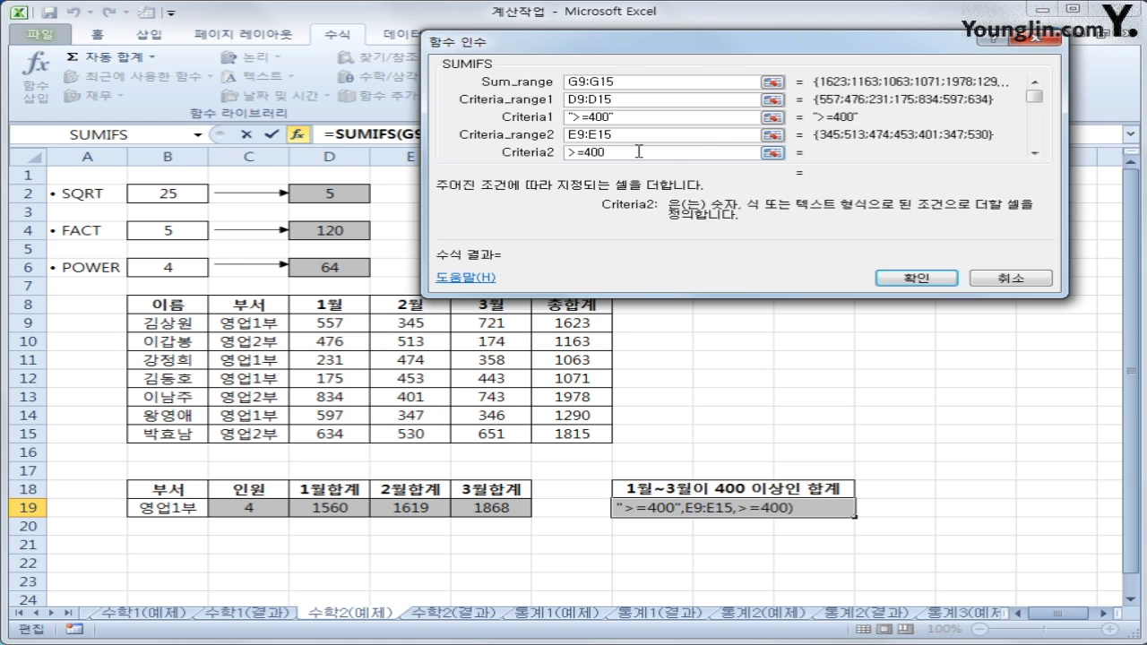
pyautogui.click(1036, 153)
pyautogui.click(1036, 154)
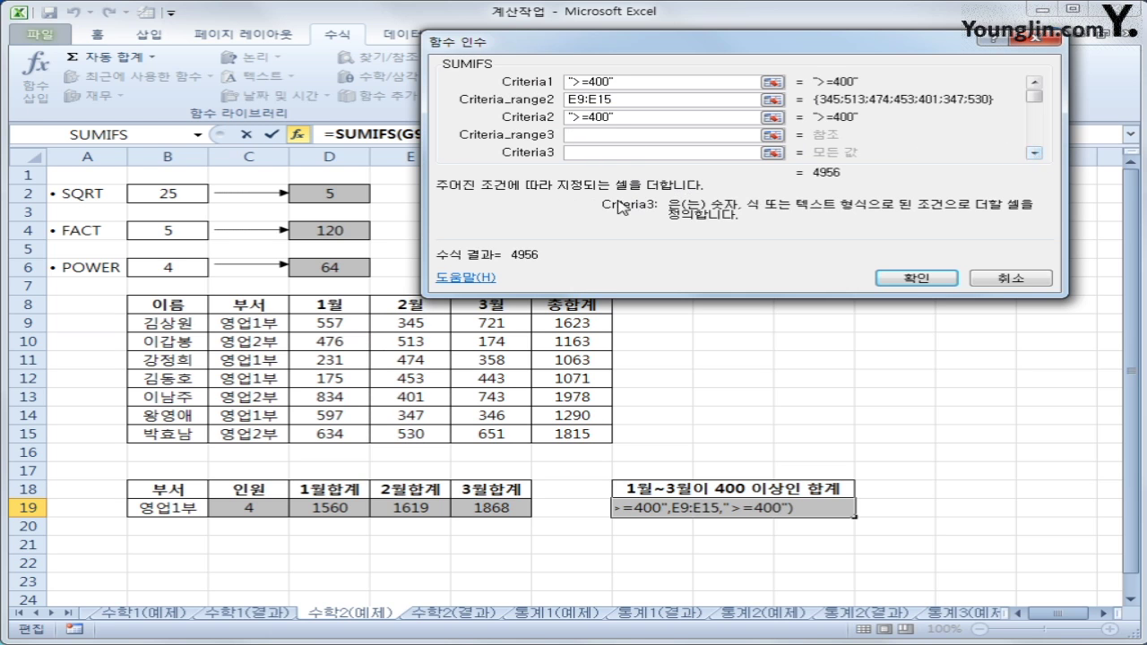
pyautogui.click(587, 135)
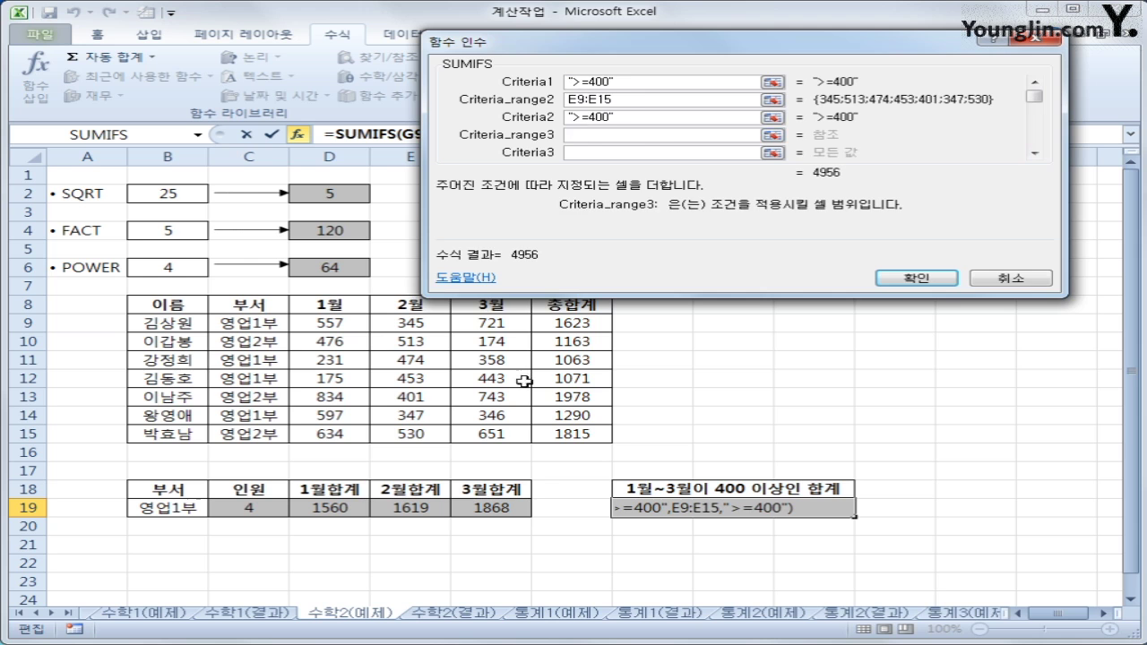
pyautogui.click(489, 320)
pyautogui.moveTo(489, 320); pyautogui.dragTo(493, 432)
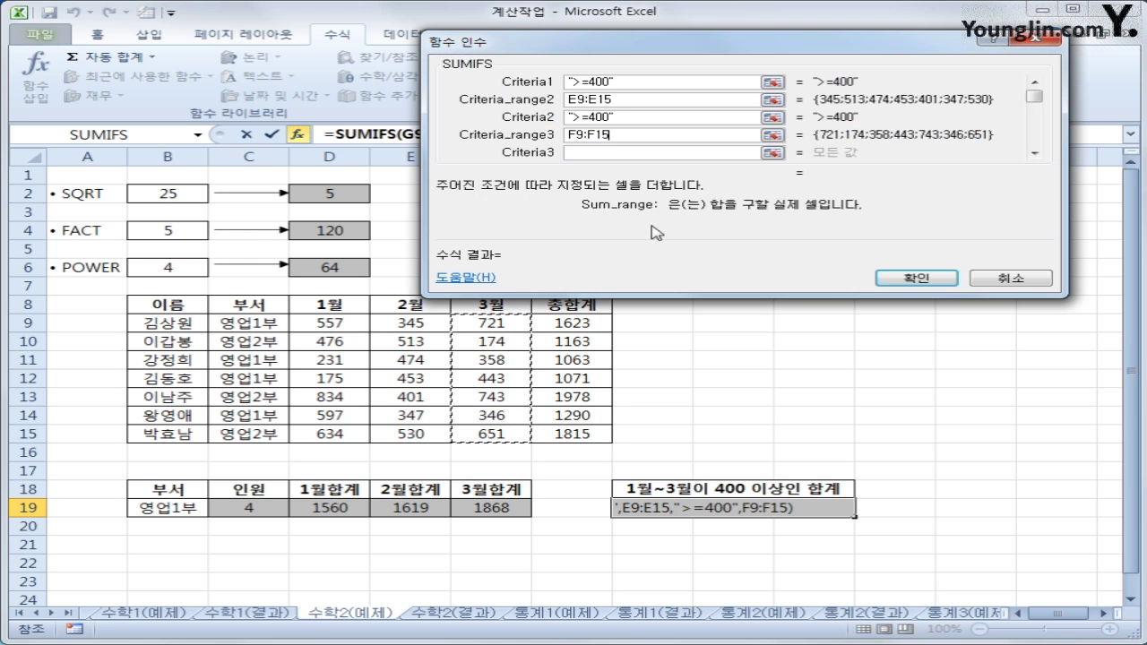
# Set the SUMIFS Criteria3 to >=400.
pyautogui.click(589, 152)
pyautogui.write('>')
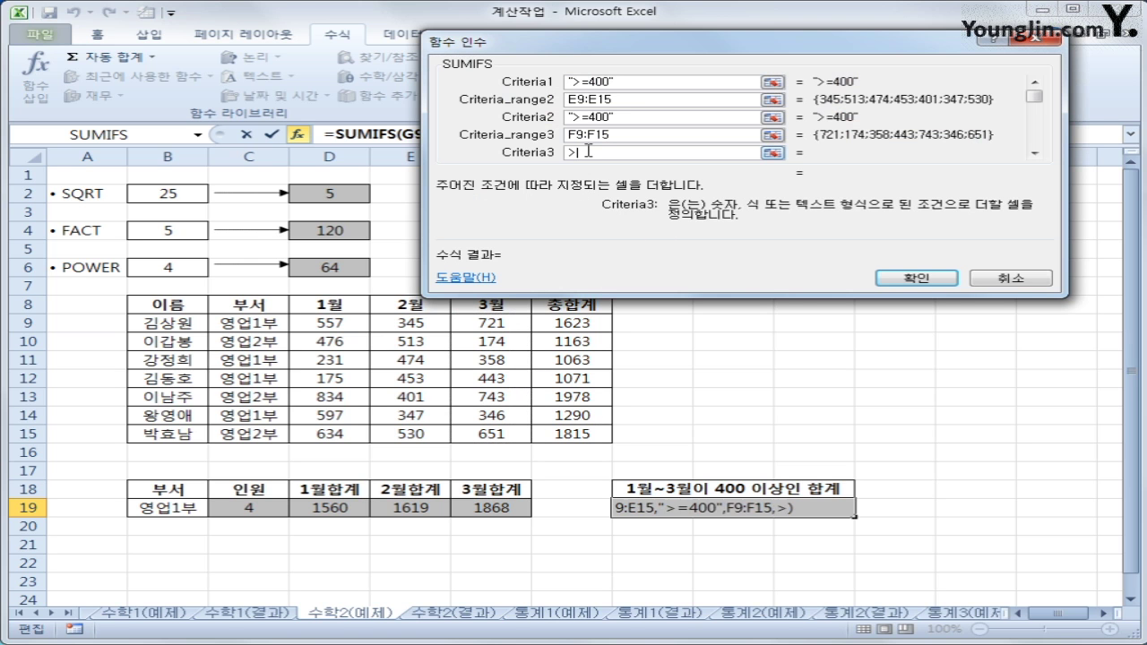
pyautogui.write('=400')
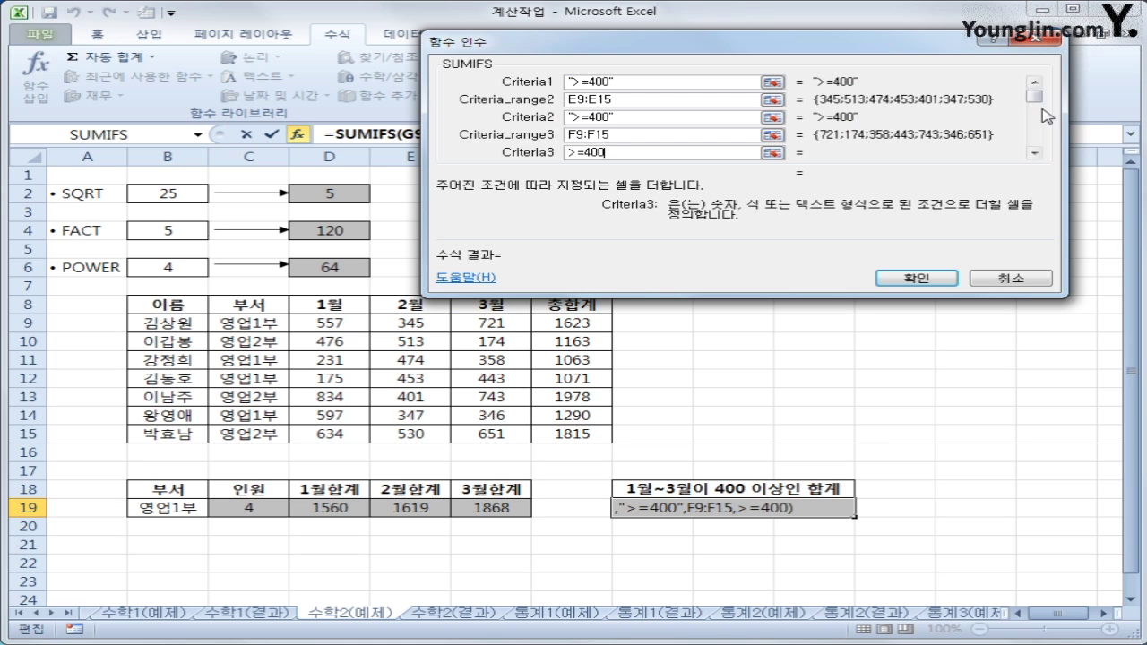
# Review all the SUMIFS ranges and criteria, and insert the finished function into cell H19.
pyautogui.moveTo(1037, 97)
pyautogui.mouseDown()
pyautogui.moveTo(1040, 149)
pyautogui.moveTo(1035, 95)
pyautogui.mouseUp()
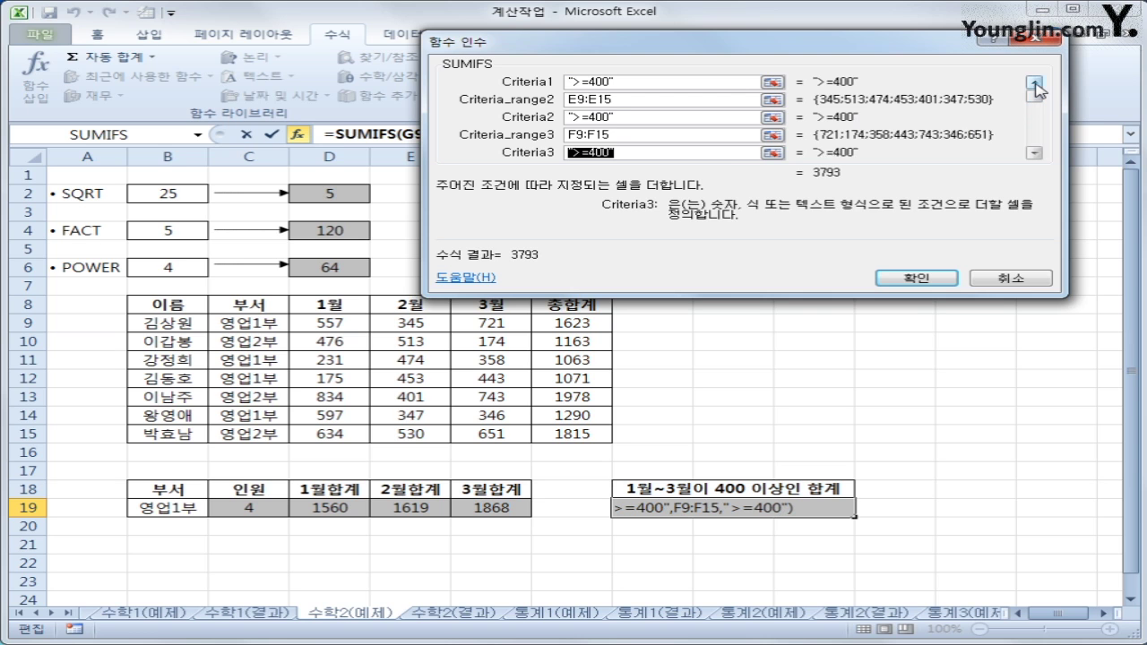
pyautogui.click(672, 83)
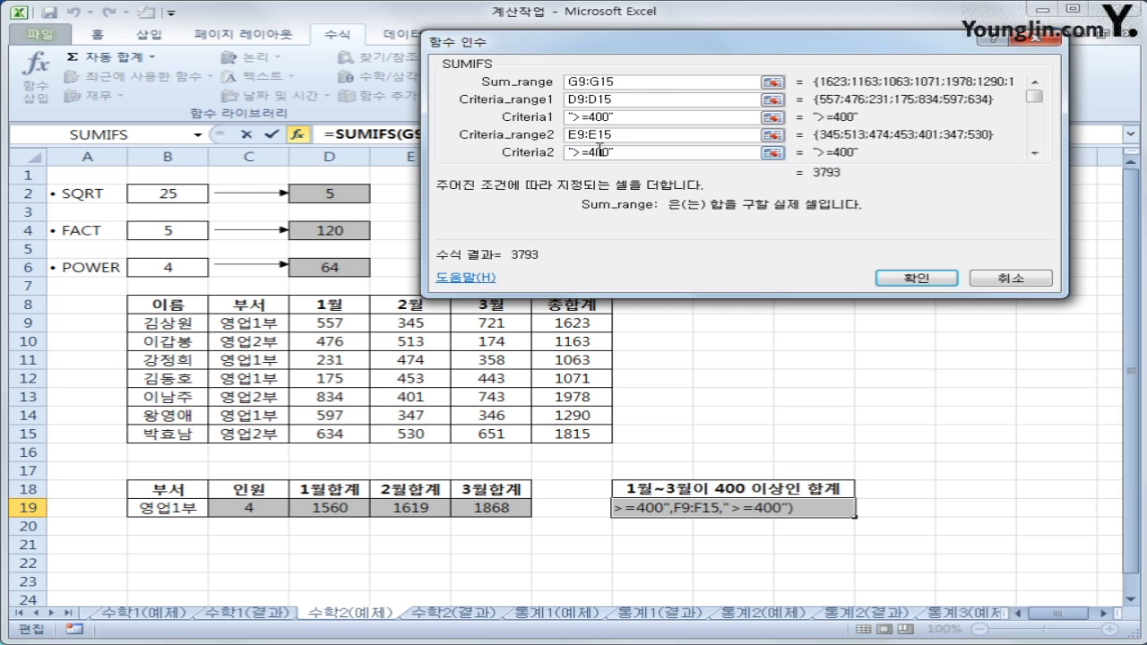
pyautogui.click(1035, 154)
pyautogui.click(1035, 153)
pyautogui.click(1035, 153)
pyautogui.click(1035, 153)
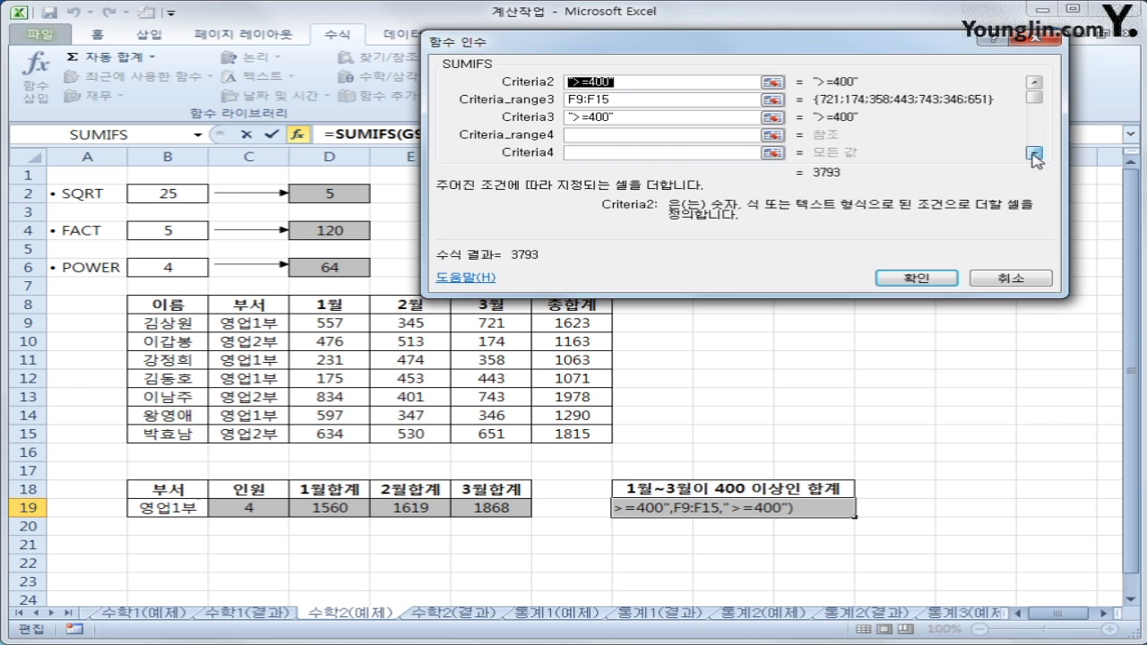
pyautogui.click(1035, 94)
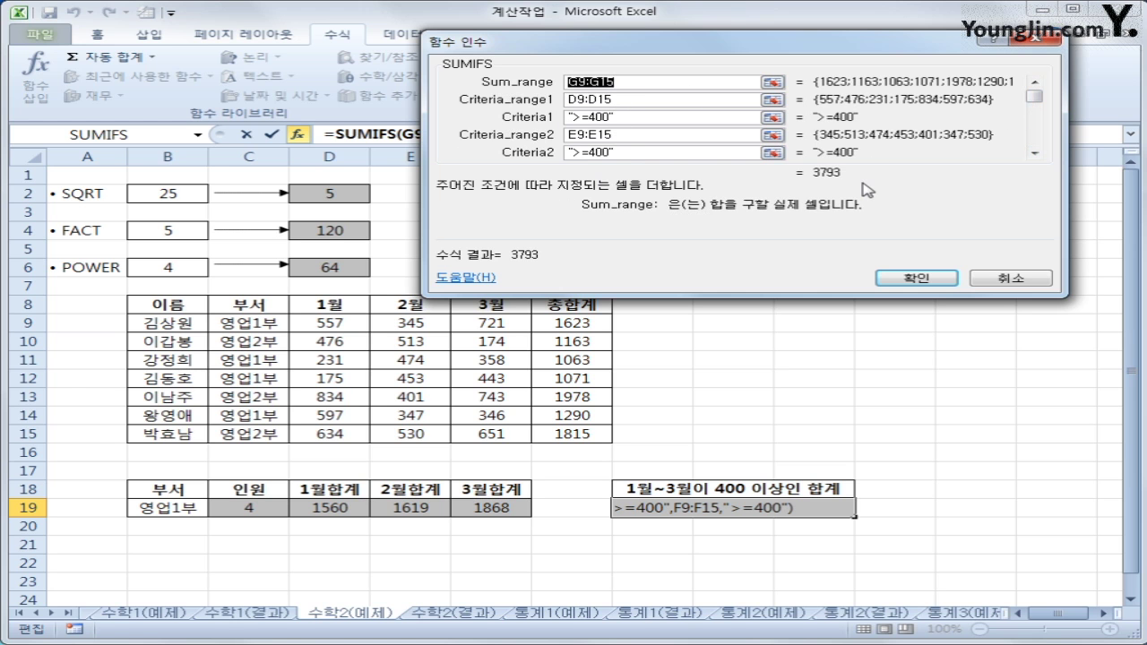
pyautogui.click(945, 285)
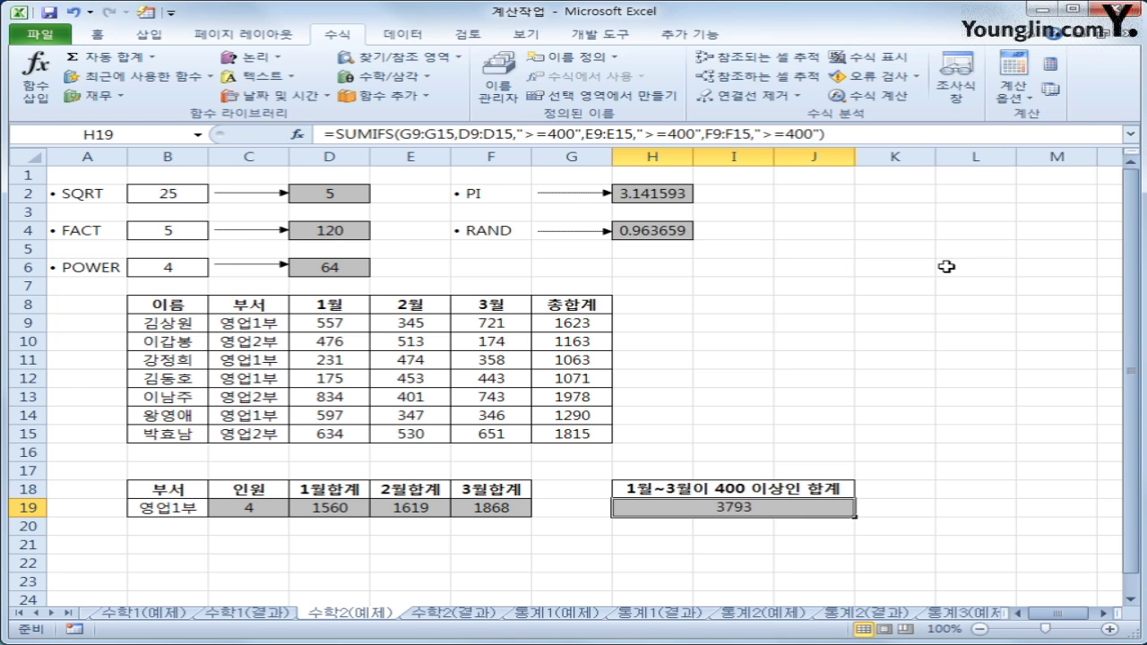